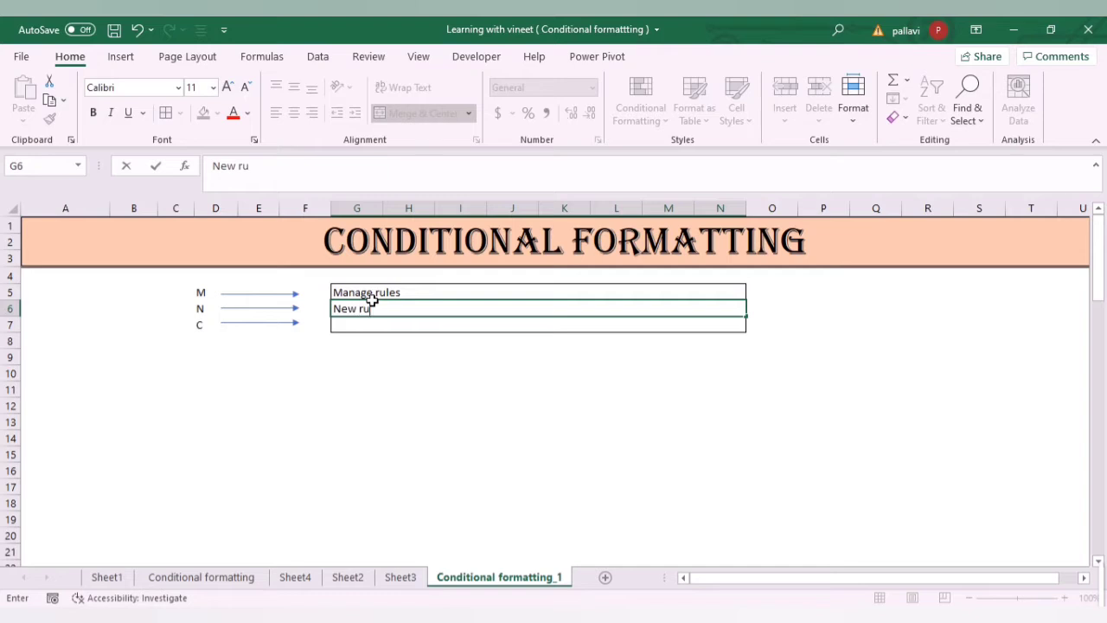
Finish the "New rules" entry in G6 and enter "Clear rules" in G7 beside the letter C
key(Return)
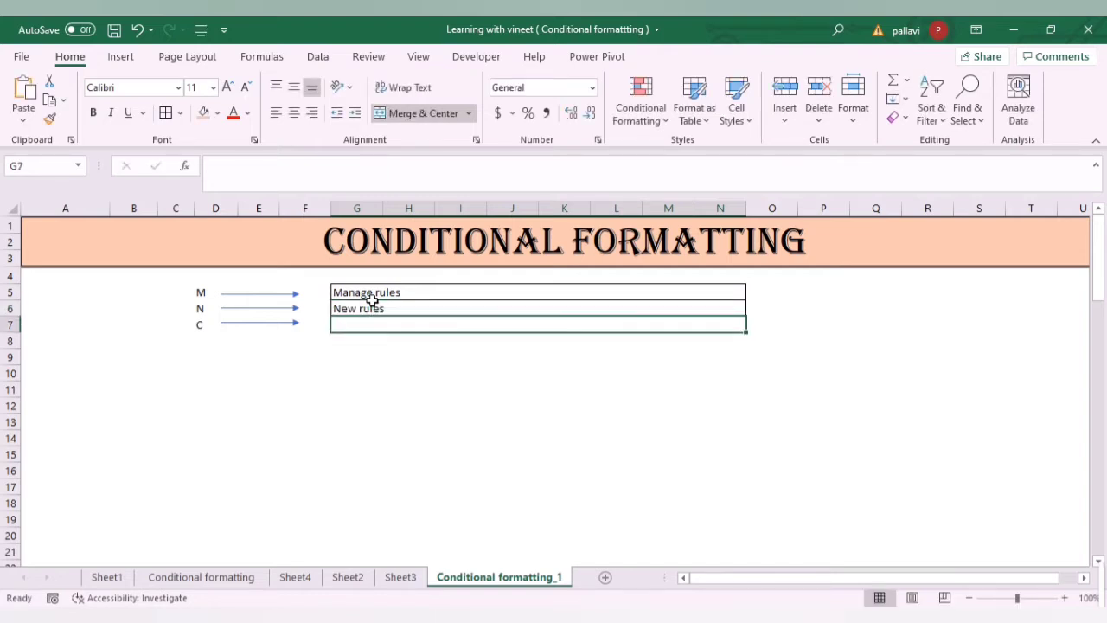
text(Clear L)
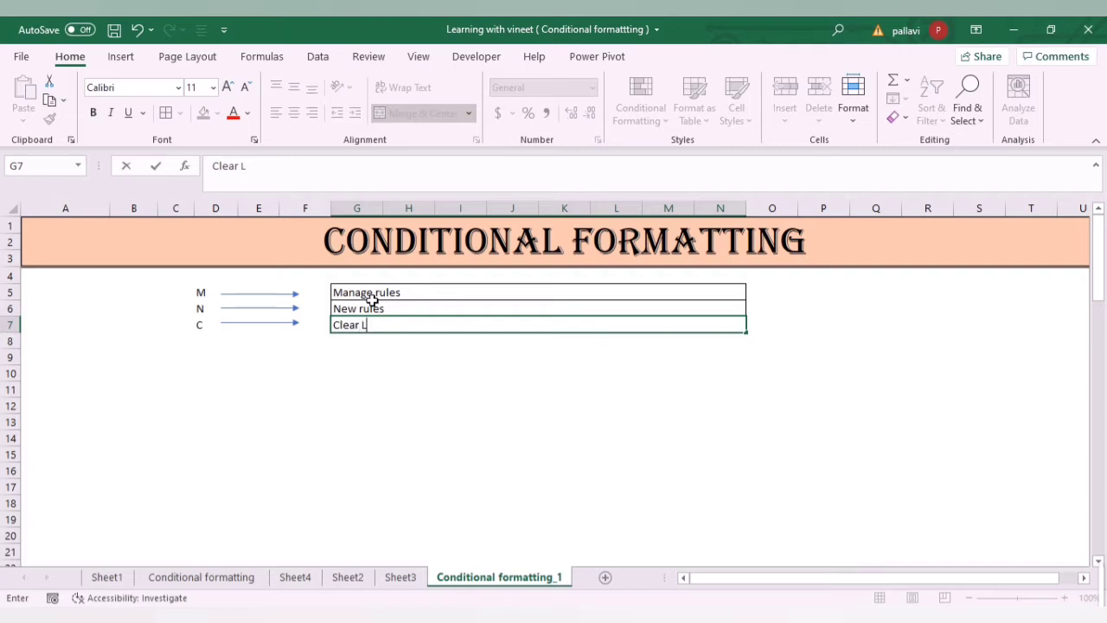
key(BackSpace)
text(R)
key(BackSpace)
text(rules)
key(Return)
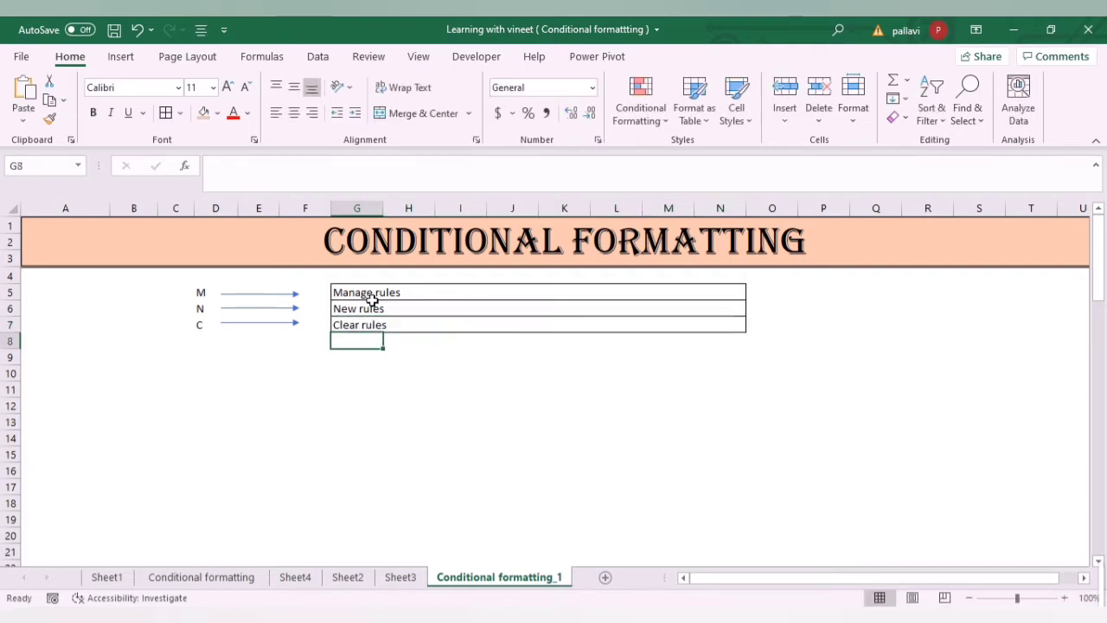
click(270, 408)
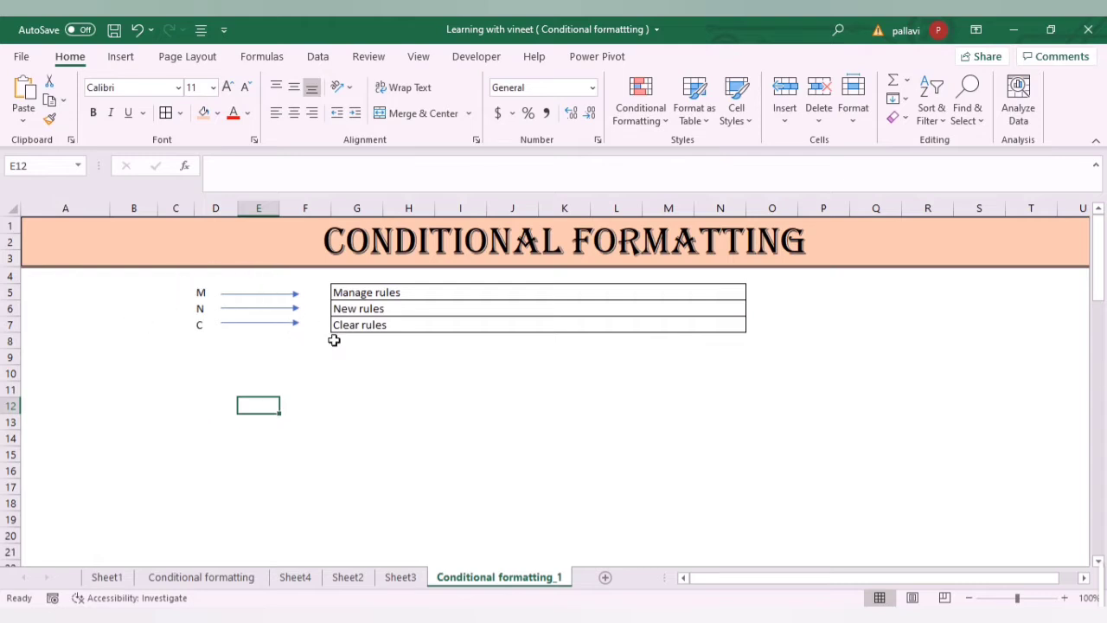
click(641, 126)
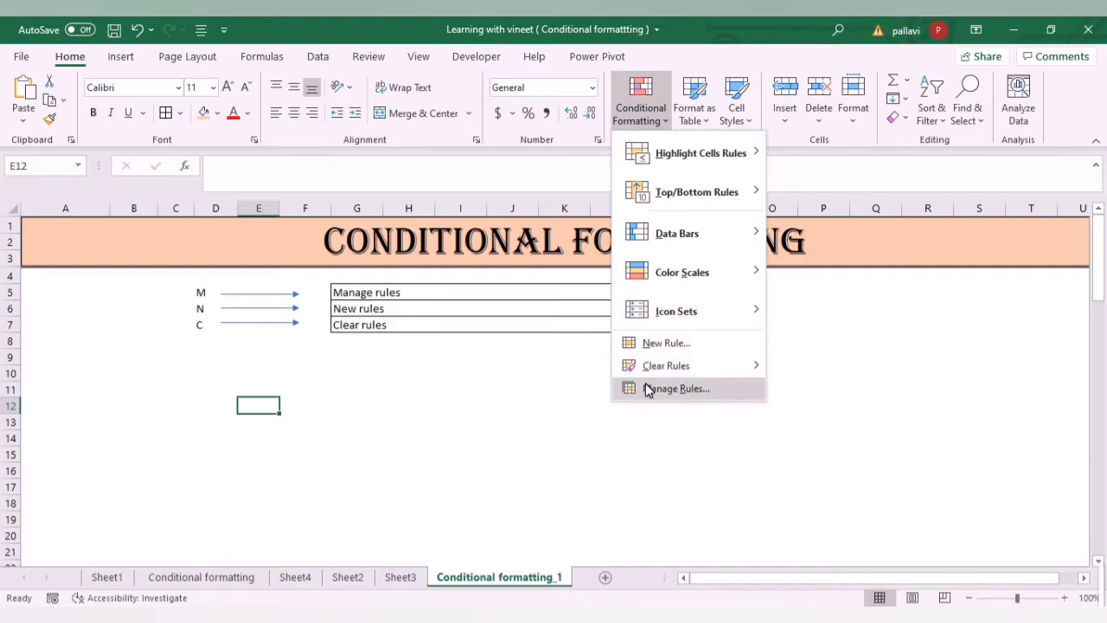
click(423, 397)
click(330, 362)
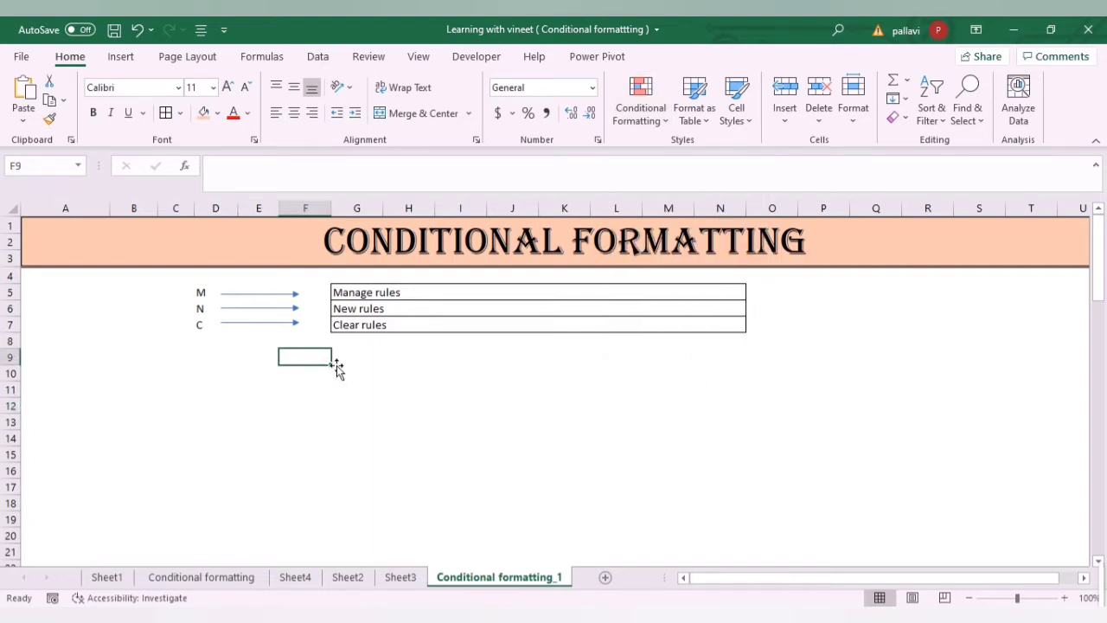
click(372, 294)
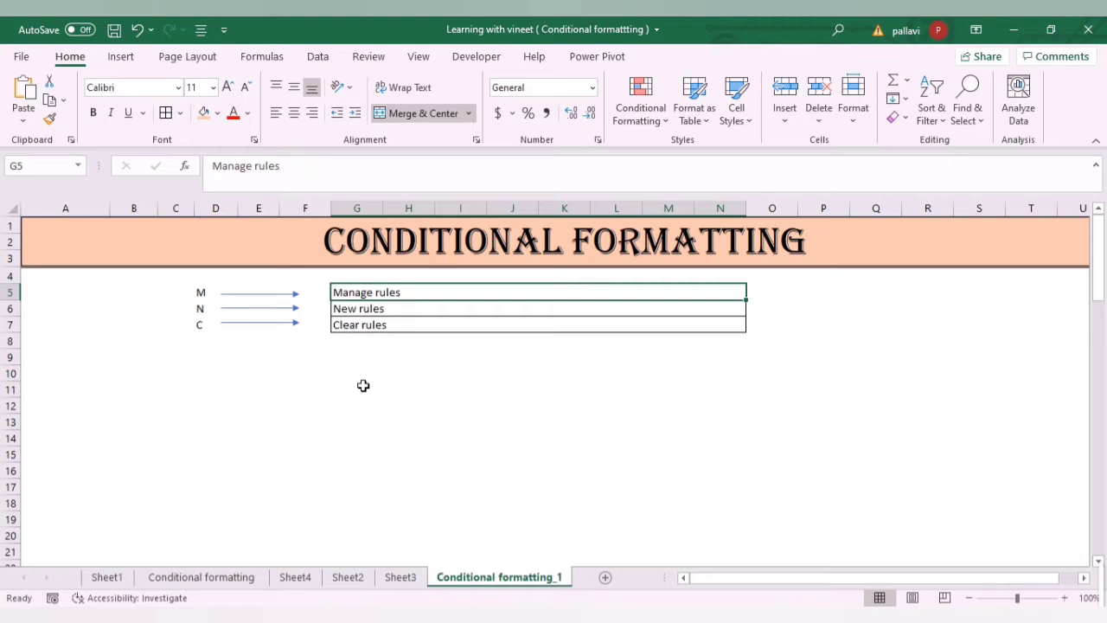
click(377, 311)
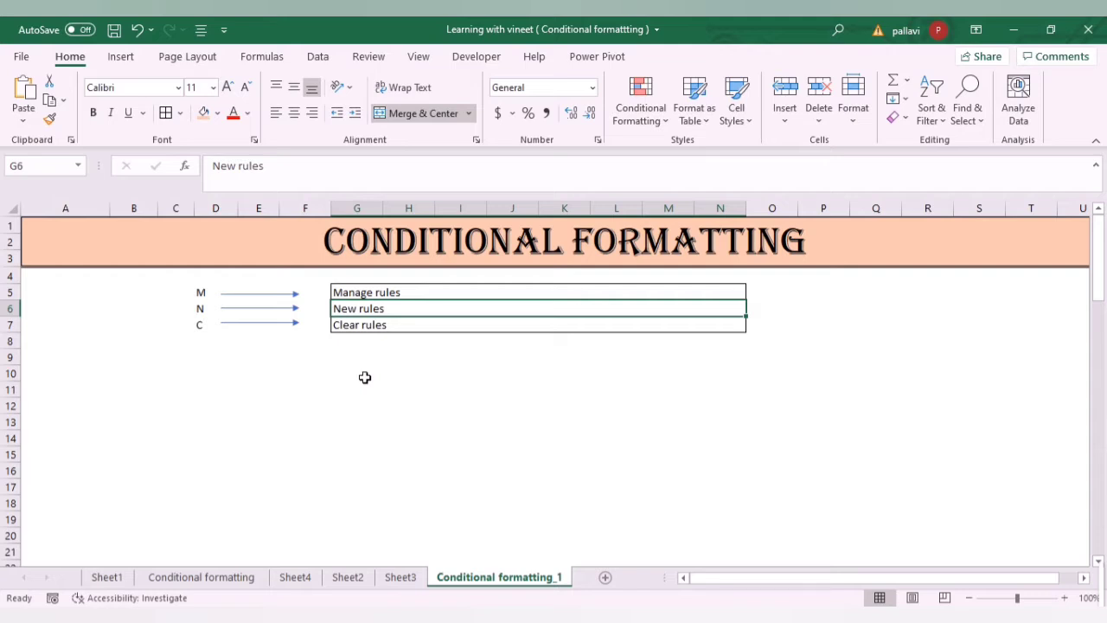
key(Down)
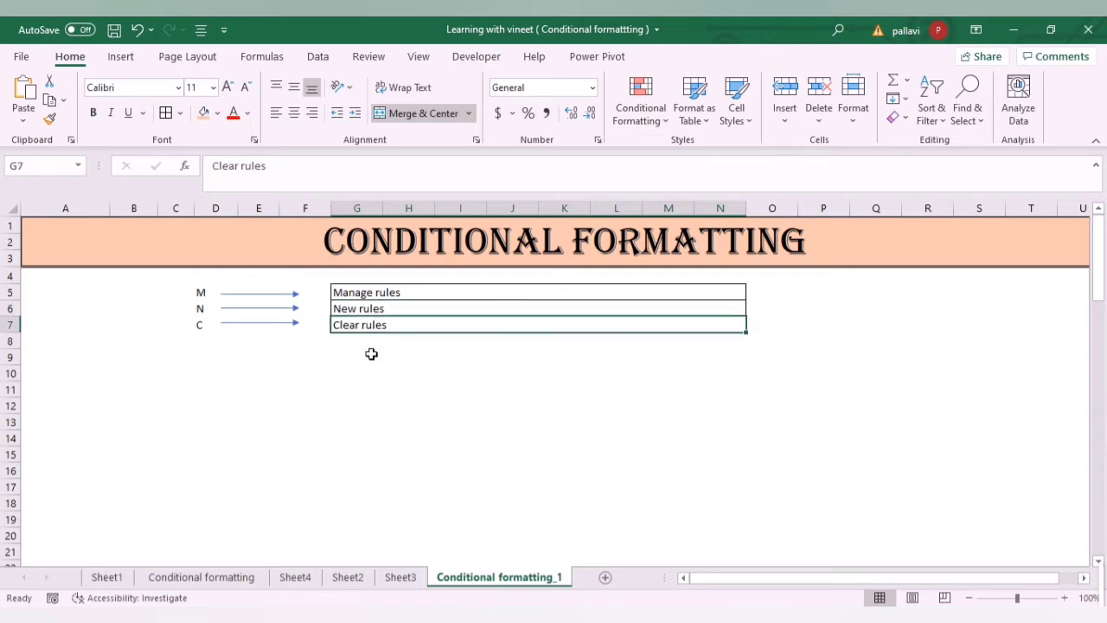
key(Down)
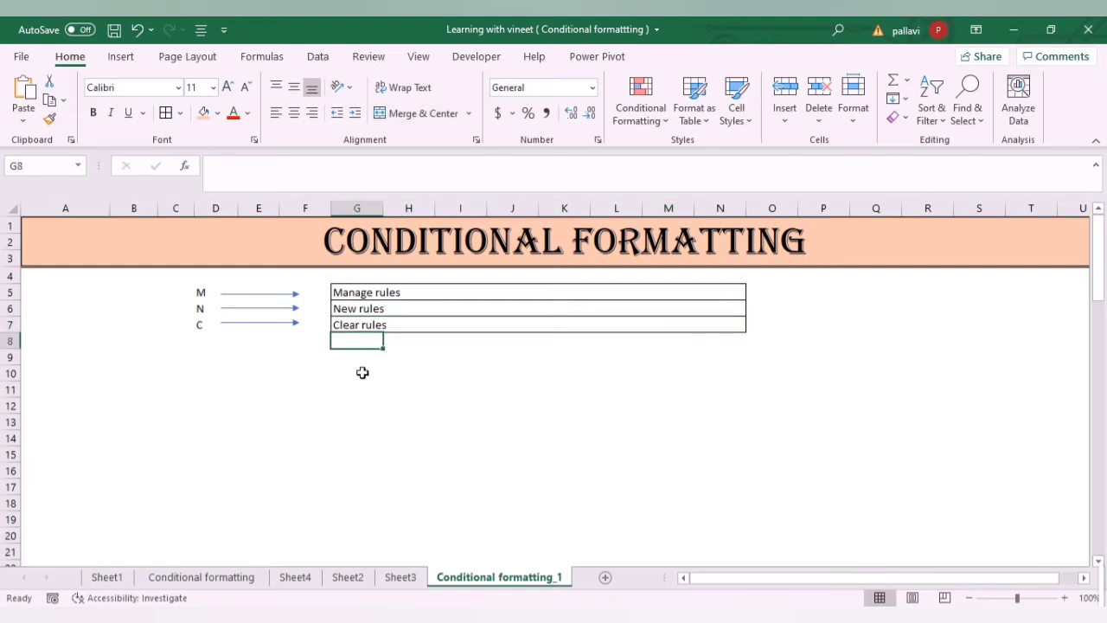
click(364, 374)
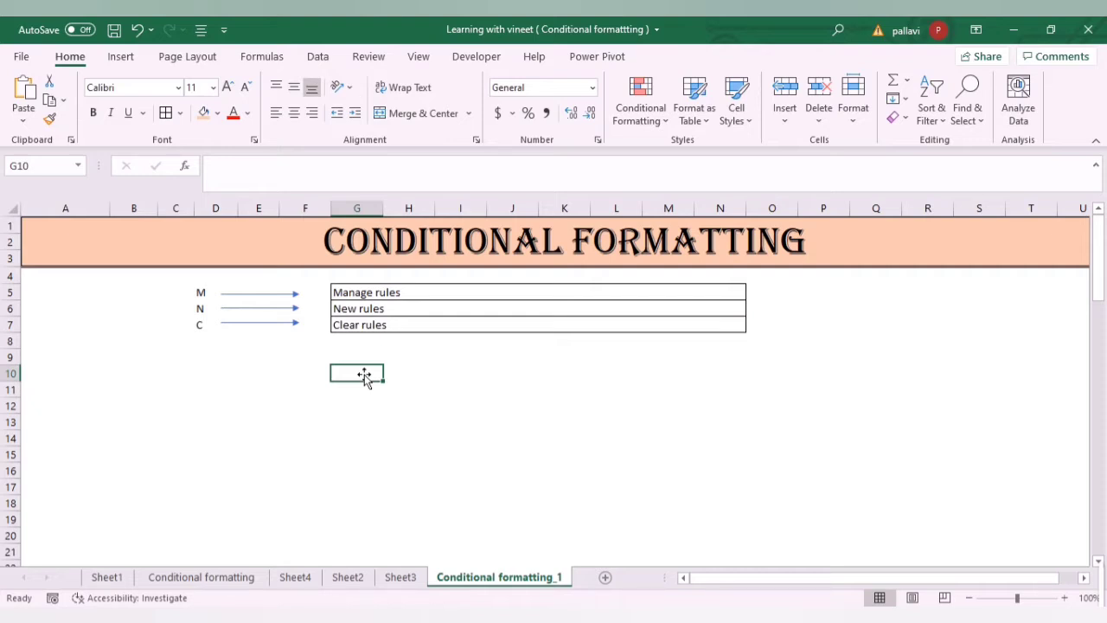
click(329, 406)
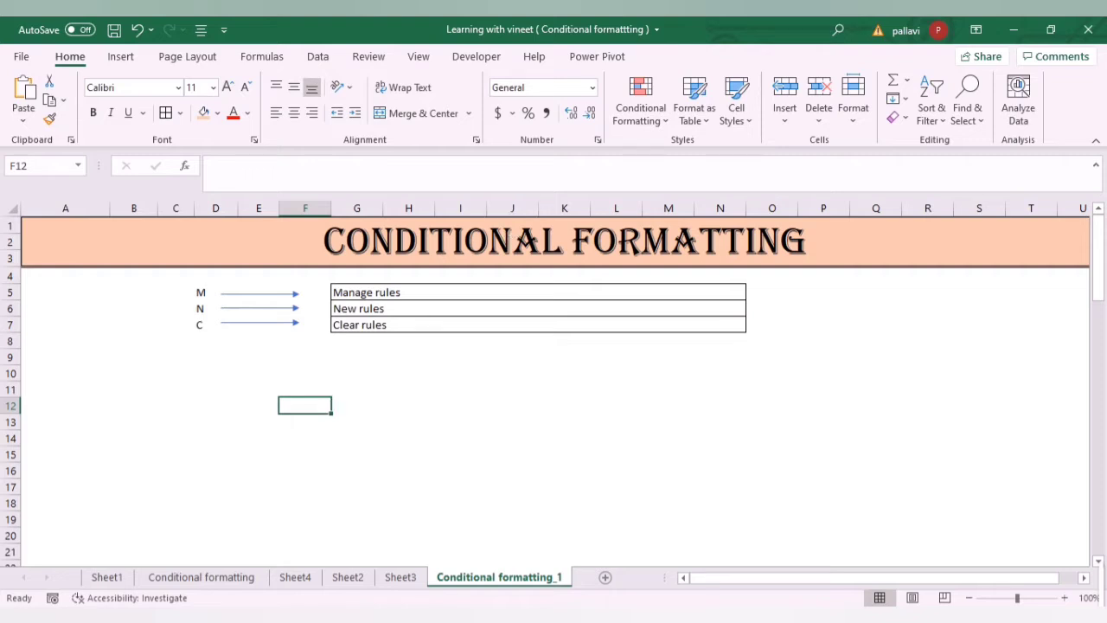
Review the new conditional formatting rule type that uses a formula to determine which cells to format, without creating a rule
click(655, 111)
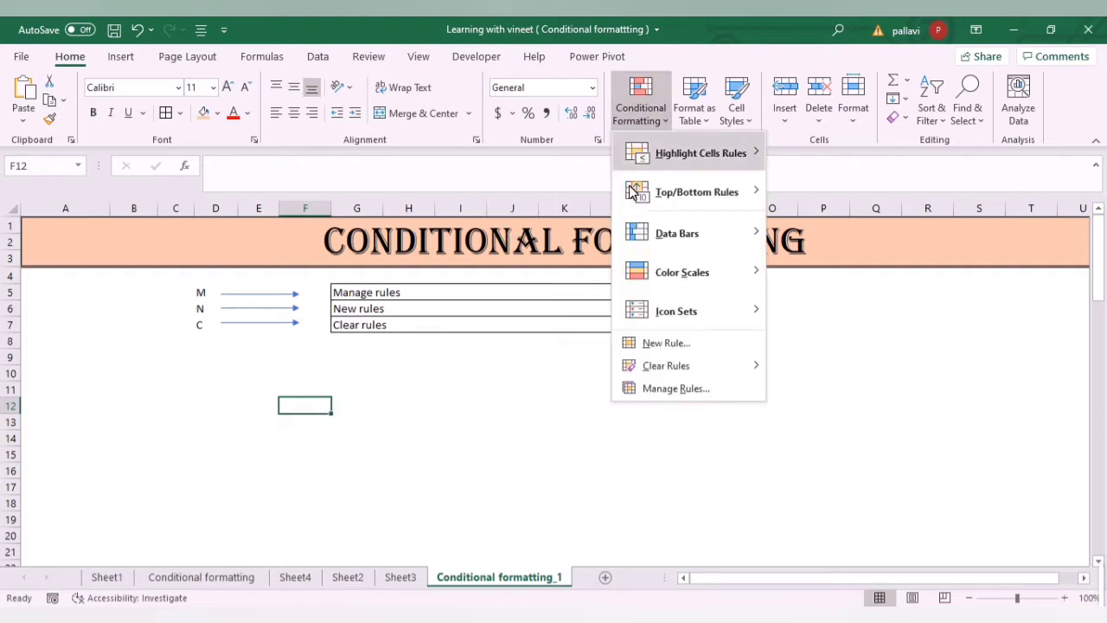
click(653, 343)
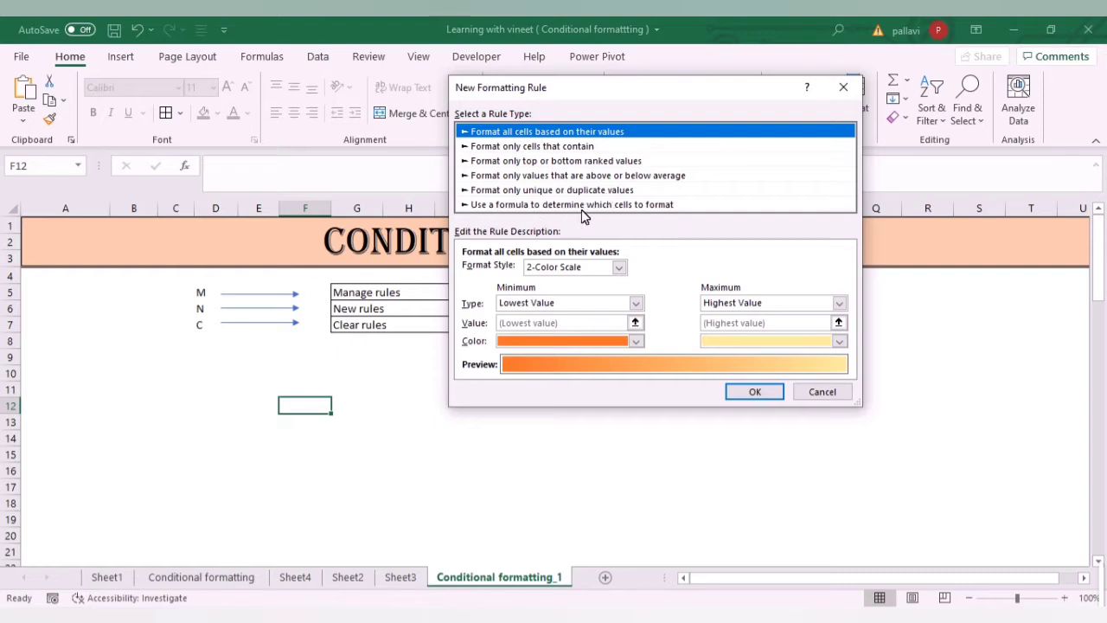
click(658, 207)
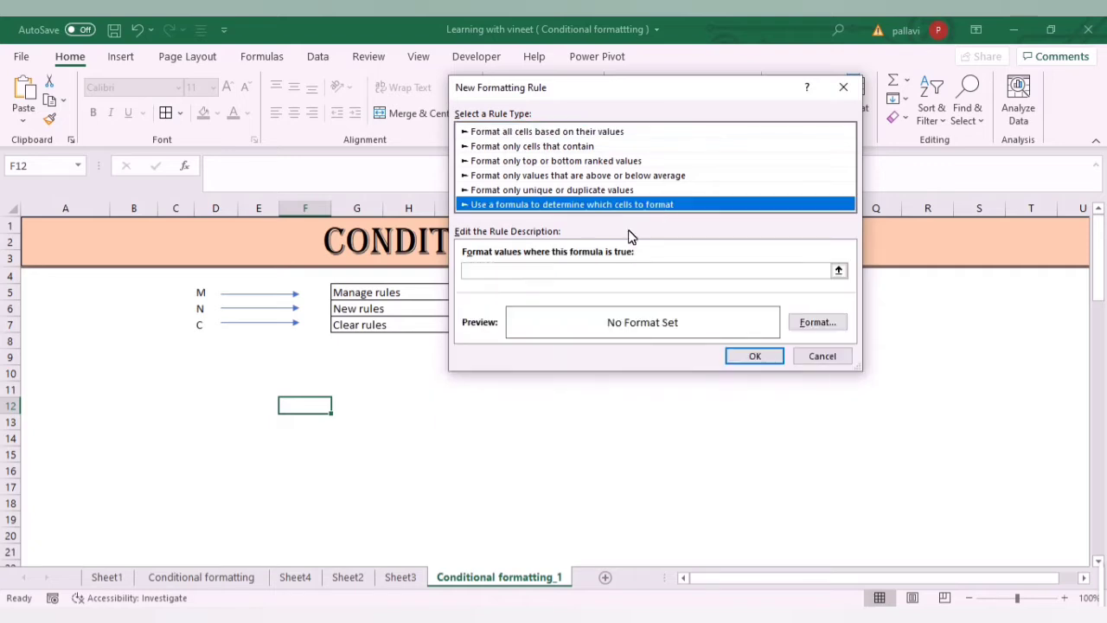
click(562, 271)
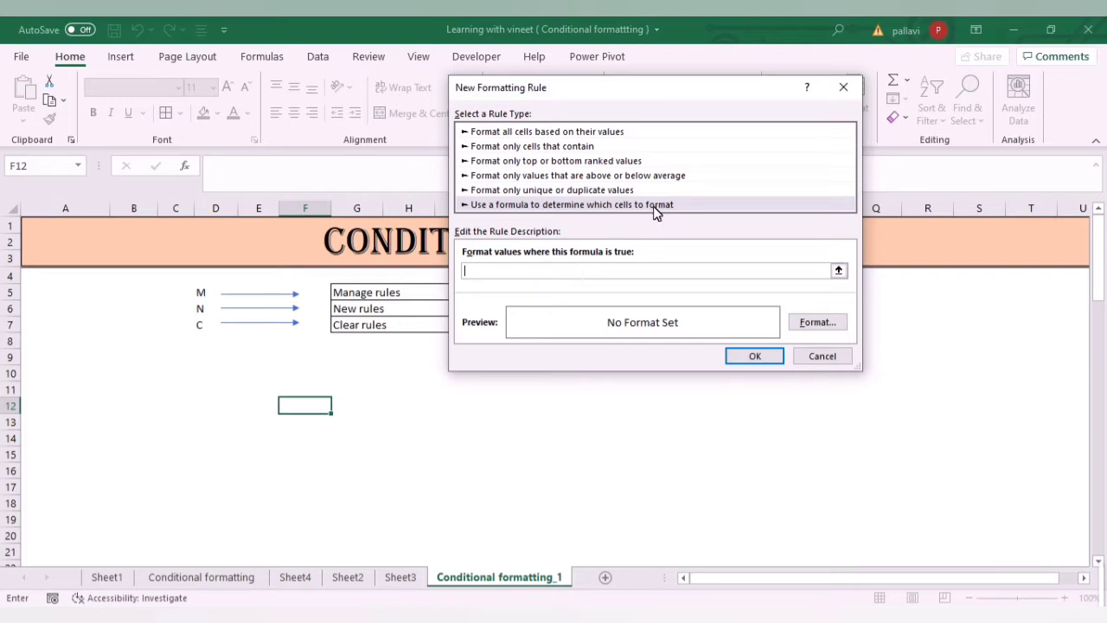
click(844, 87)
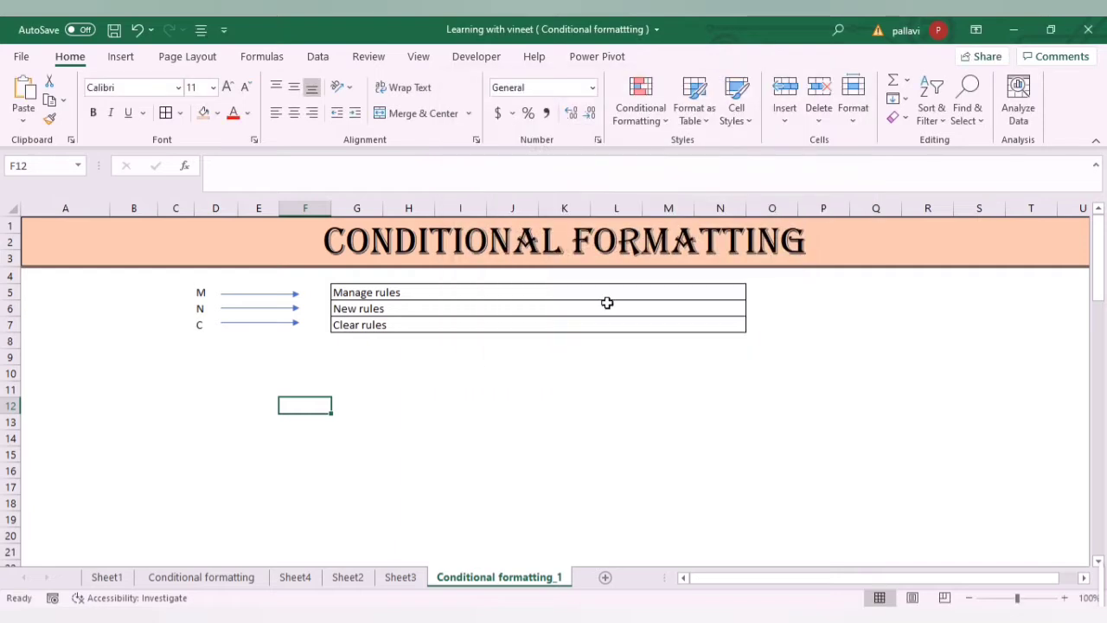
Examine the Example 1 table, its Punjab row and the Location criterion cell I32 beside the table
key(Home)
key(ctrl+Down)
key(Down)
key(Down)
key(Down)
key(Down)
key(Down)
key(Down)
key(Down)
key(Down)
key(Down)
key(Down)
key(Down)
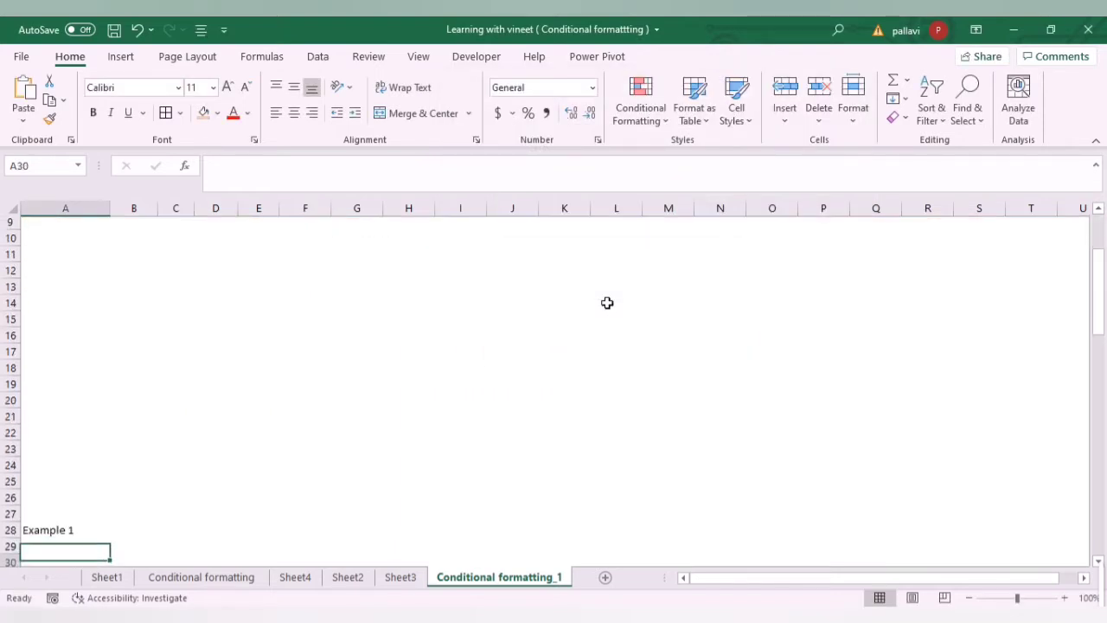
key(Down)
key(Down)
key(Down)
key(Down)
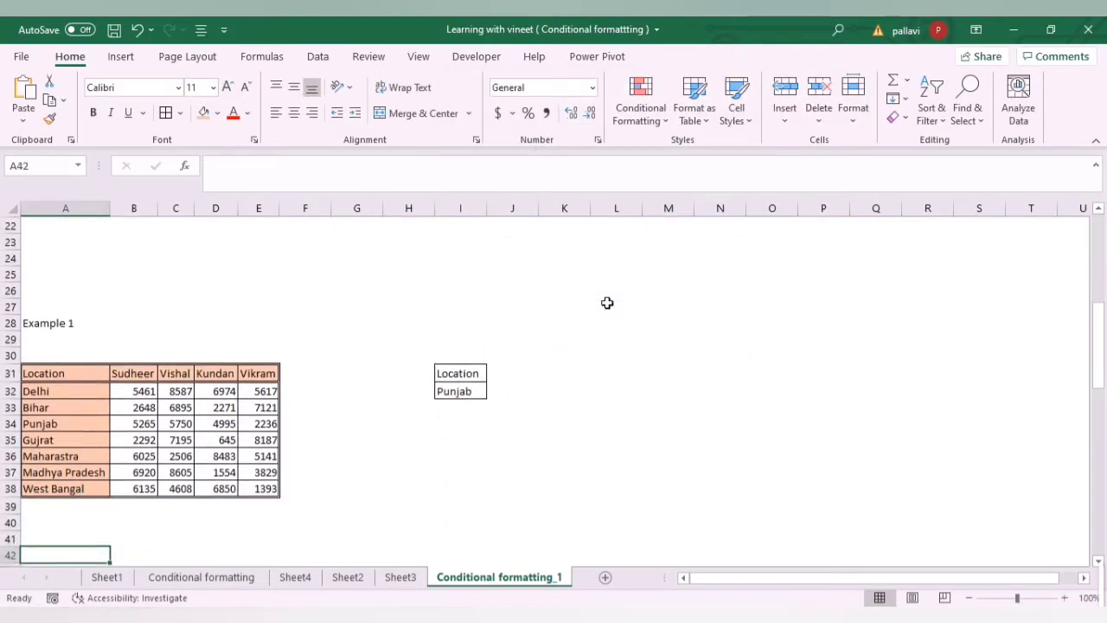
key(Up)
key(Up)
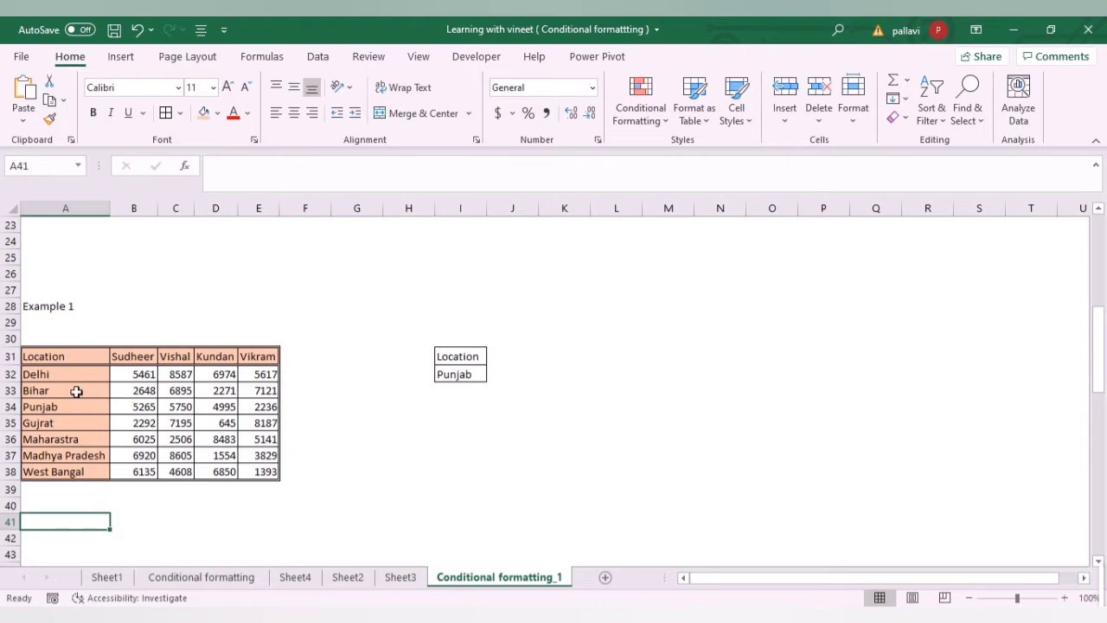
click(186, 363)
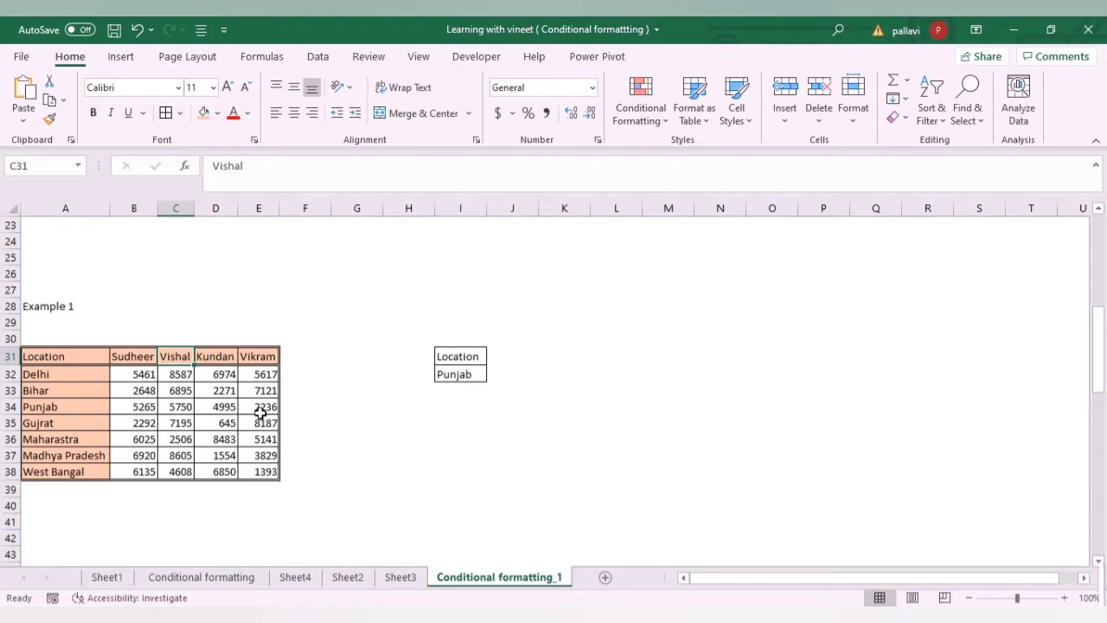
click(454, 378)
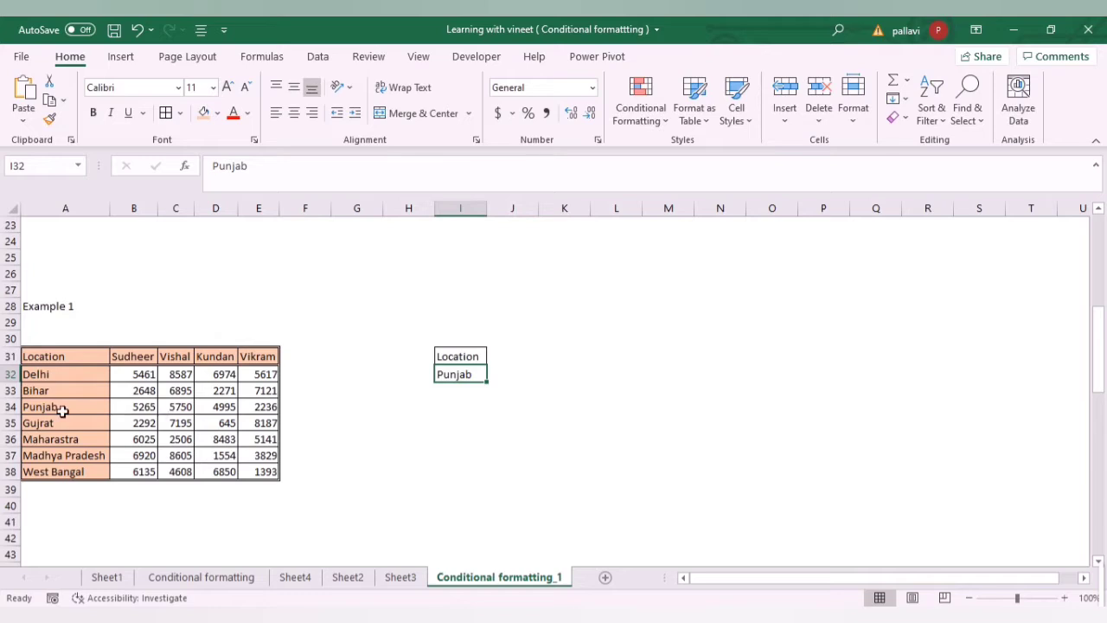
click(62, 411)
click(134, 409)
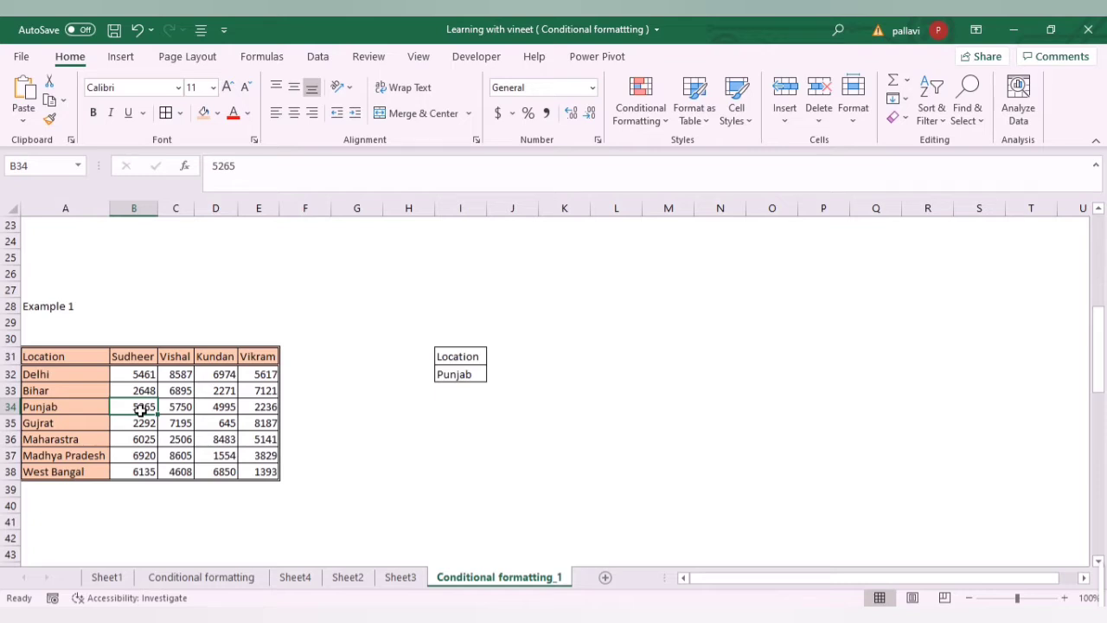
key(Up)
key(Up)
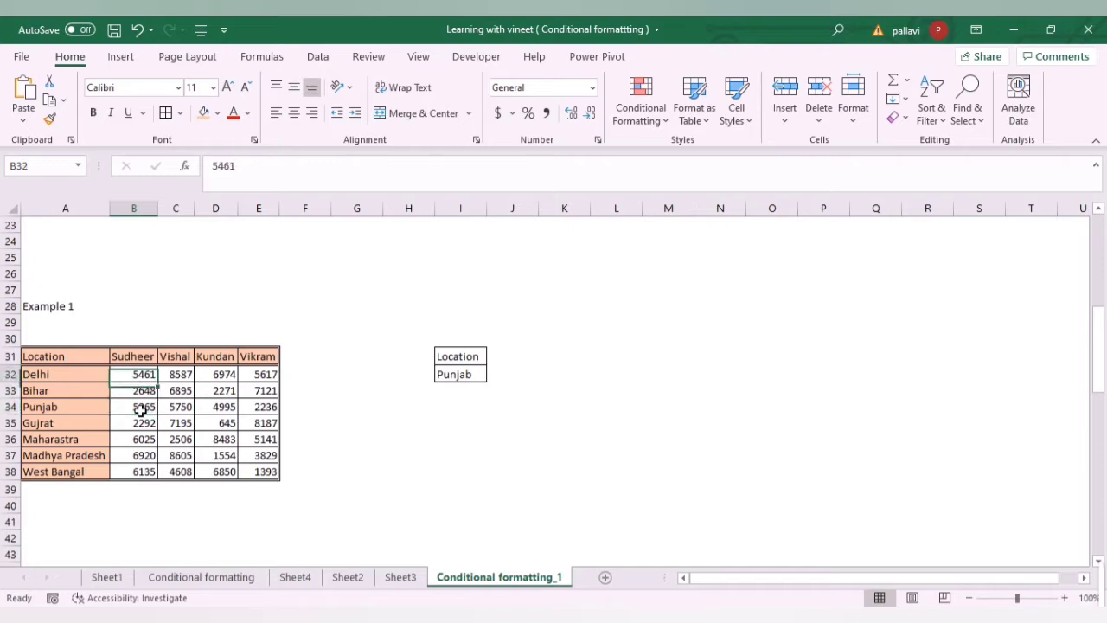
key(Left)
key(Down)
key(Up)
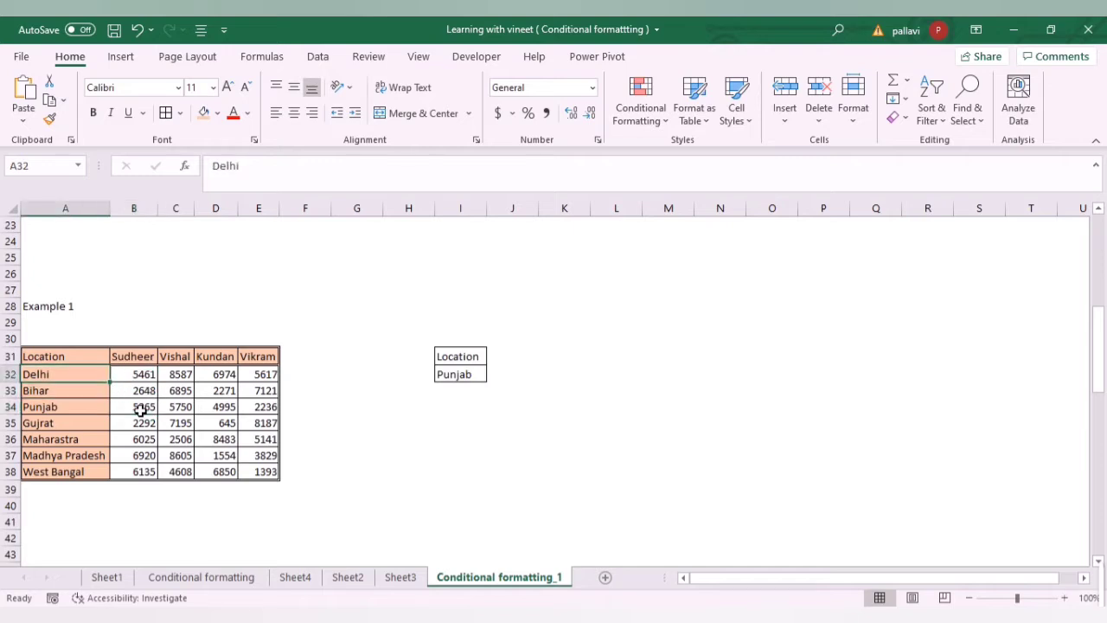
key(ctrl+shift+Right)
key(ctrl+shift+Down)
key(Up)
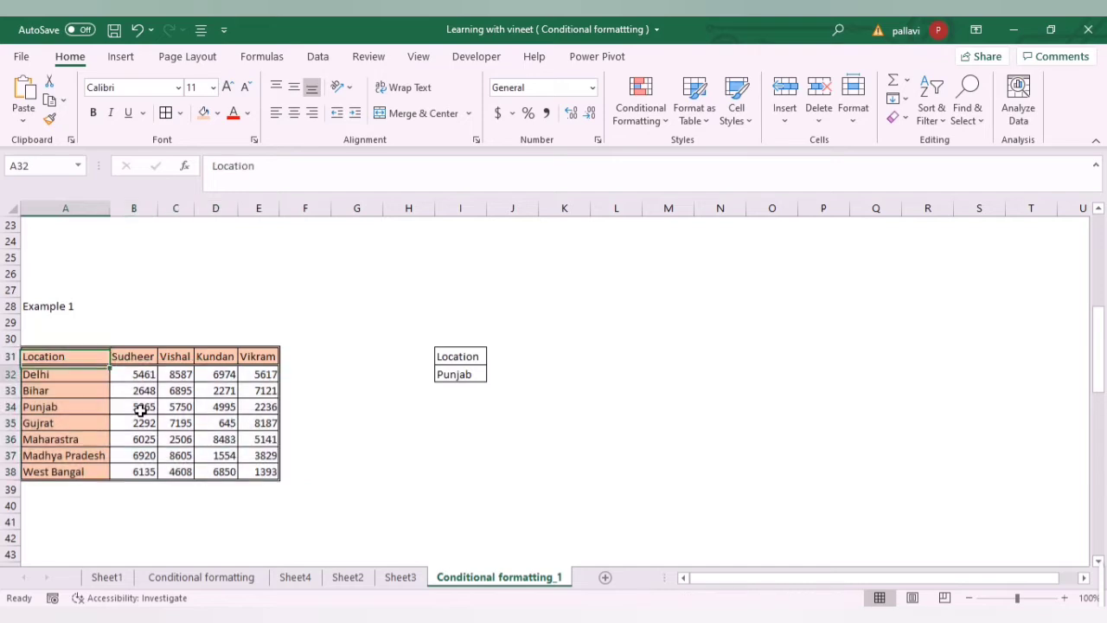
key(Down)
key(ctrl+shift+Right)
key(ctrl+shift+Down)
key(Up)
key(Down)
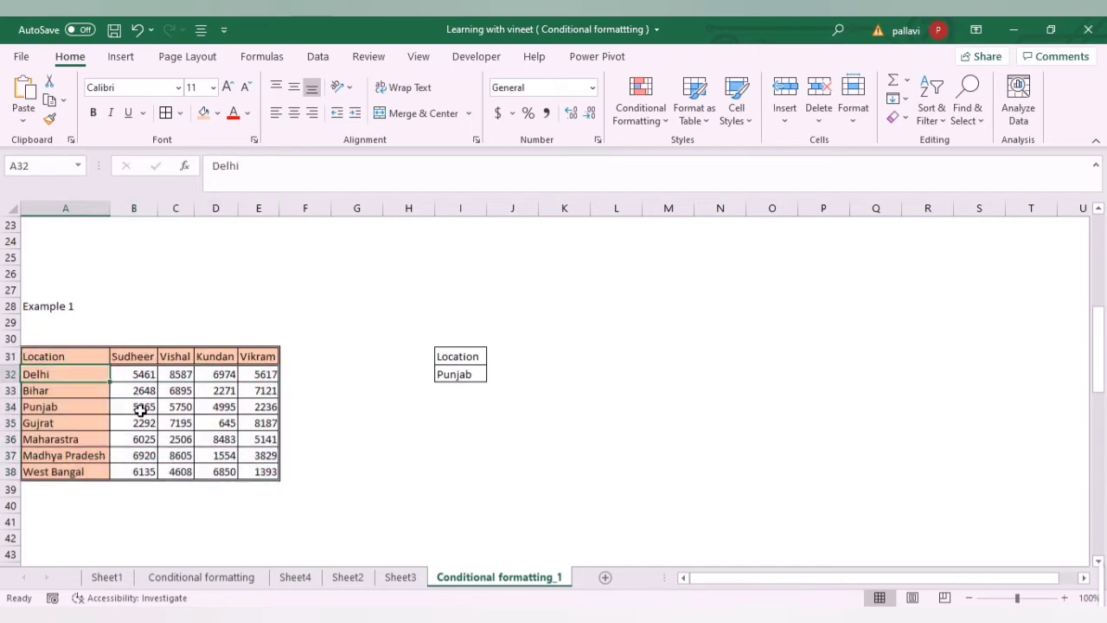
key(ctrl+shift+Right)
key(ctrl+shift+Down)
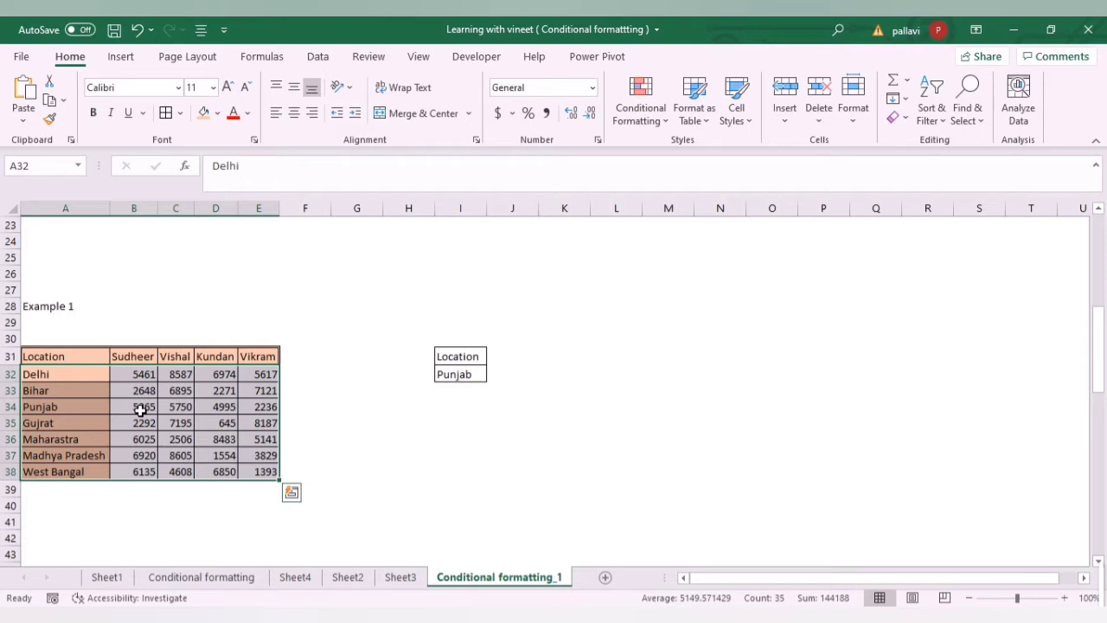
key(Up)
key(Down)
key(ctrl+shift+Right)
key(ctrl+shift+Down)
key(Up)
Start a formula-based conditional formatting rule for the locations in A32:A38 with the formula =$A$32=$I$32
key(Down)
key(ctrl+shift+Down)
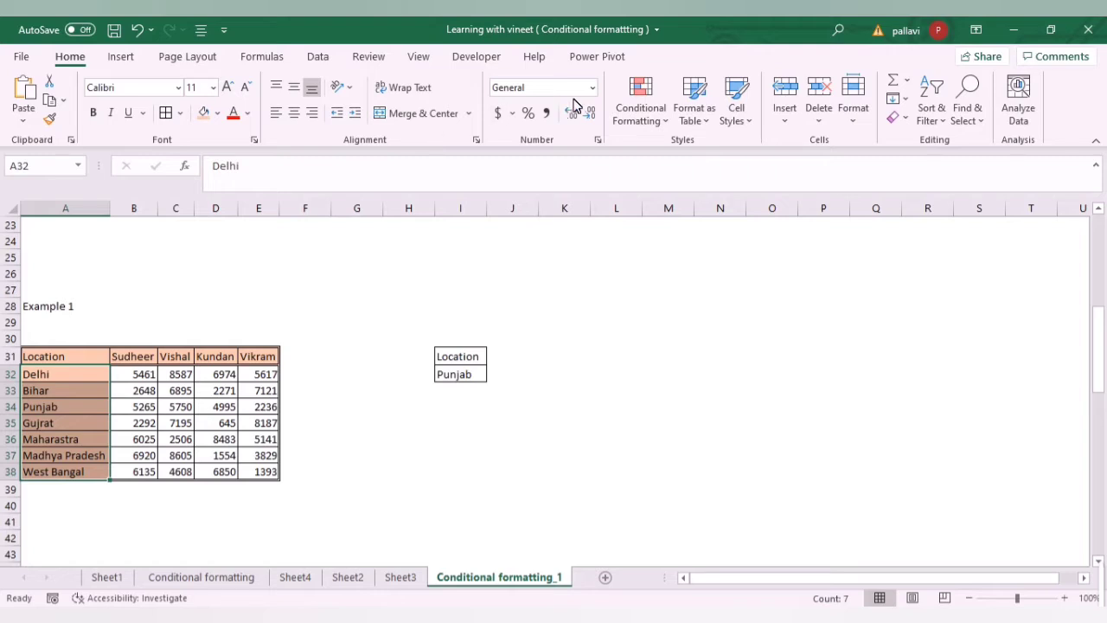
click(640, 102)
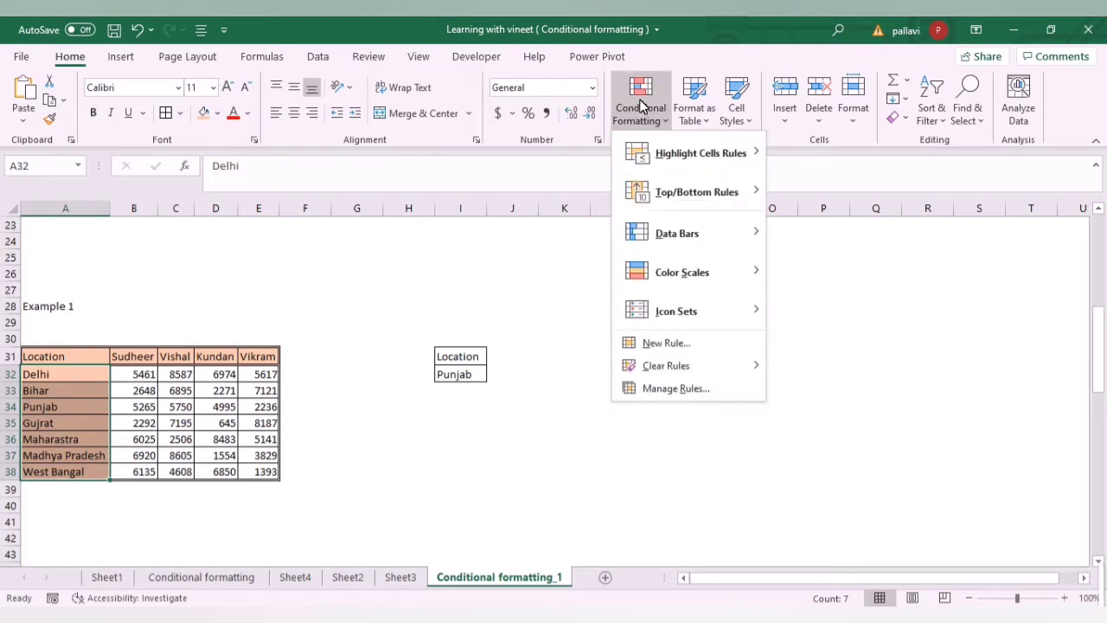
click(655, 344)
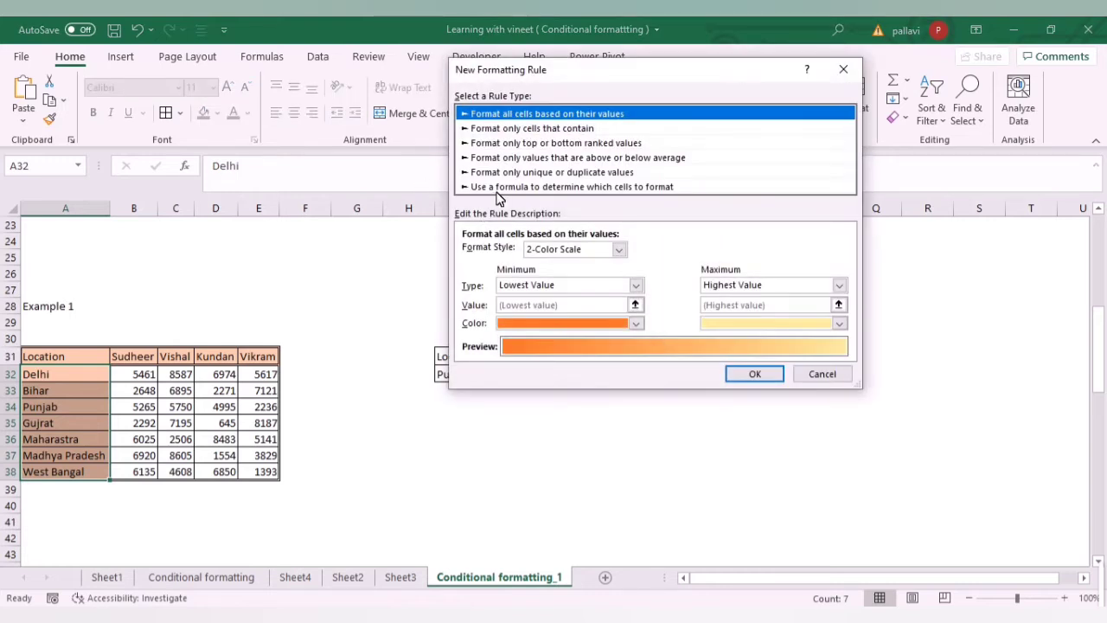
click(515, 187)
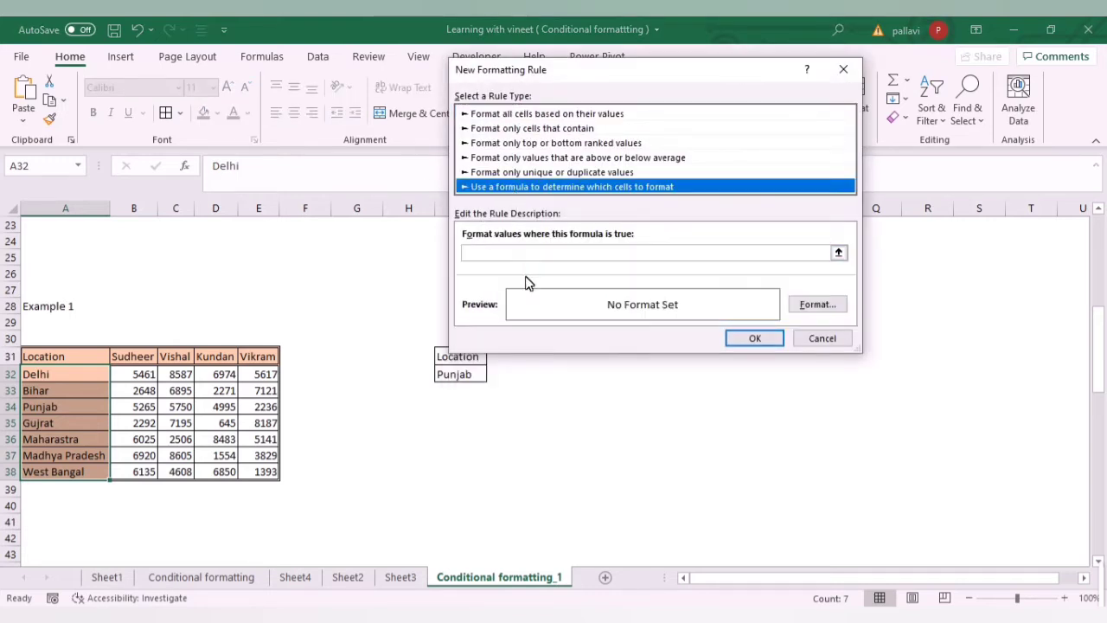
click(539, 254)
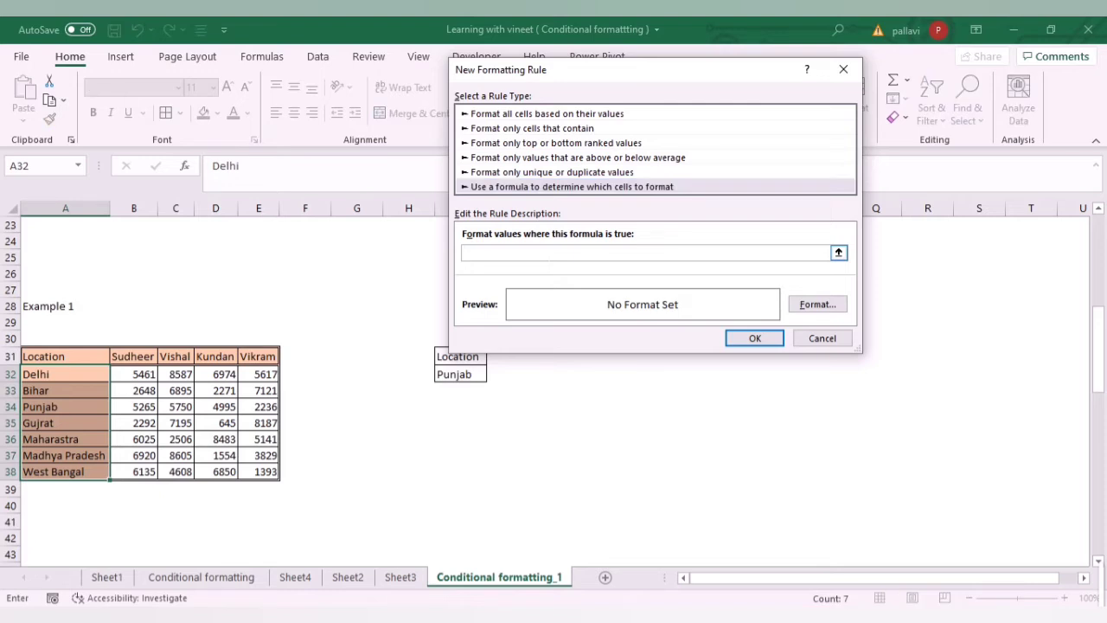
text(=)
click(90, 382)
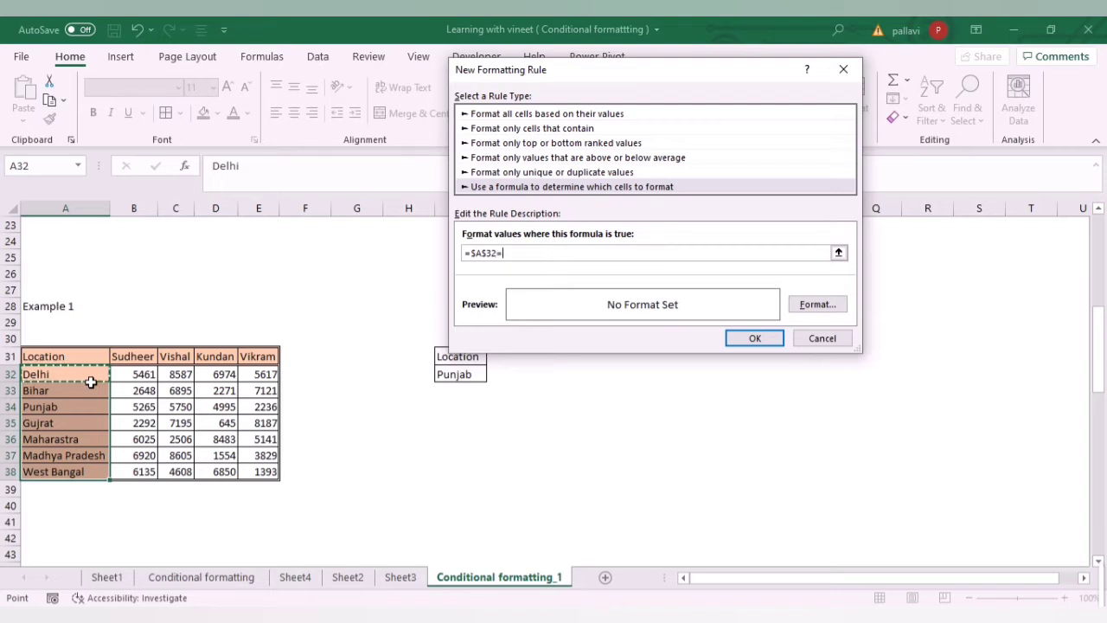
text(=)
click(450, 381)
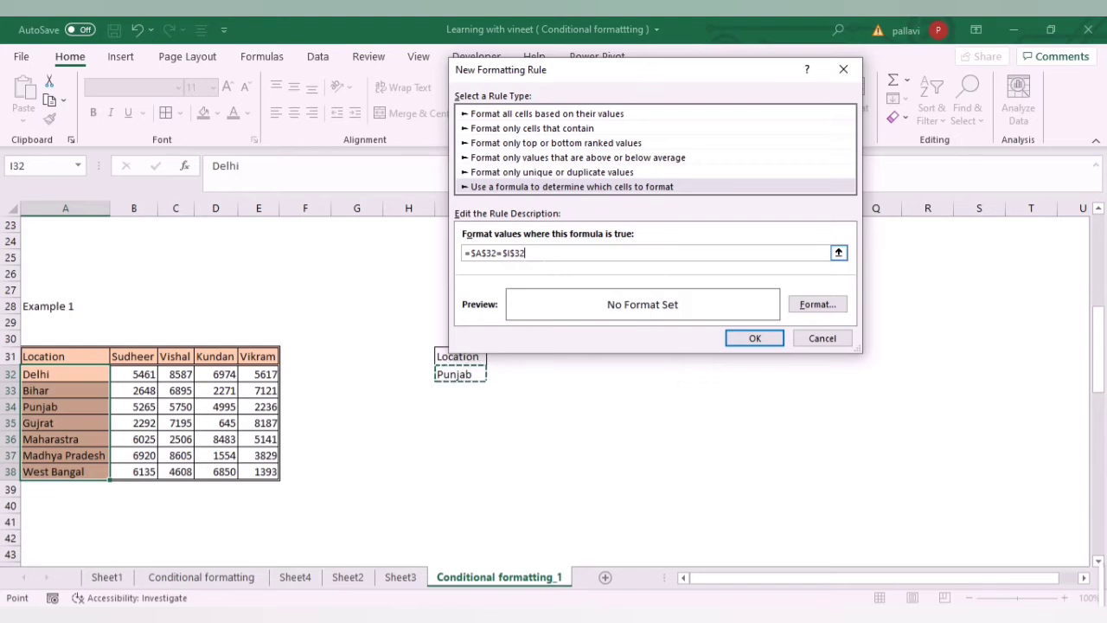
Give the rule's format a light blue fill and create the rule
click(801, 305)
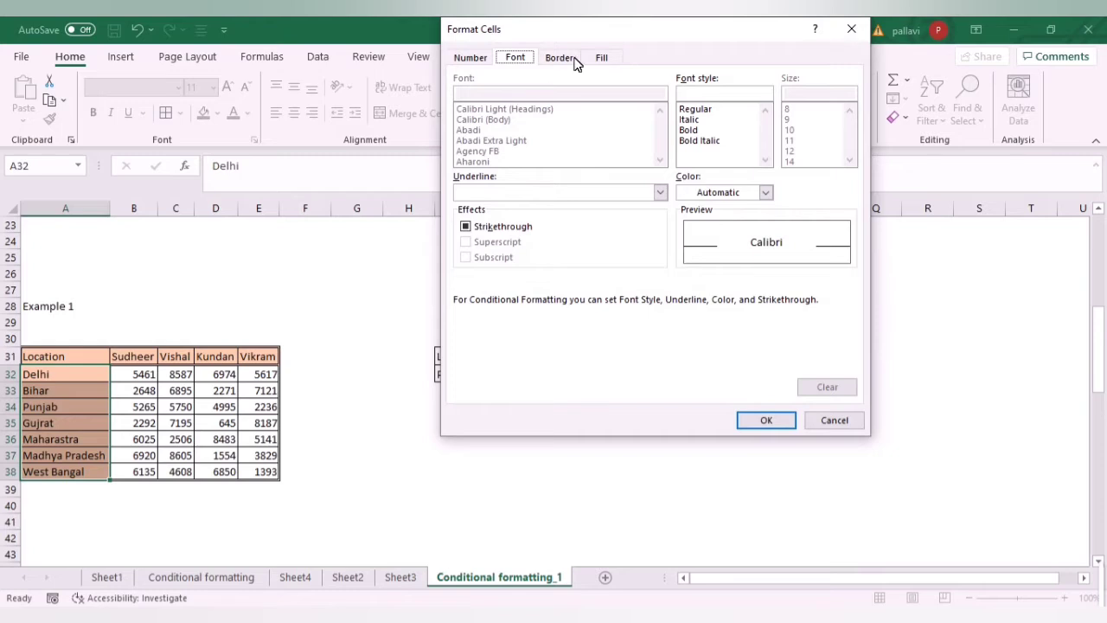
click(605, 58)
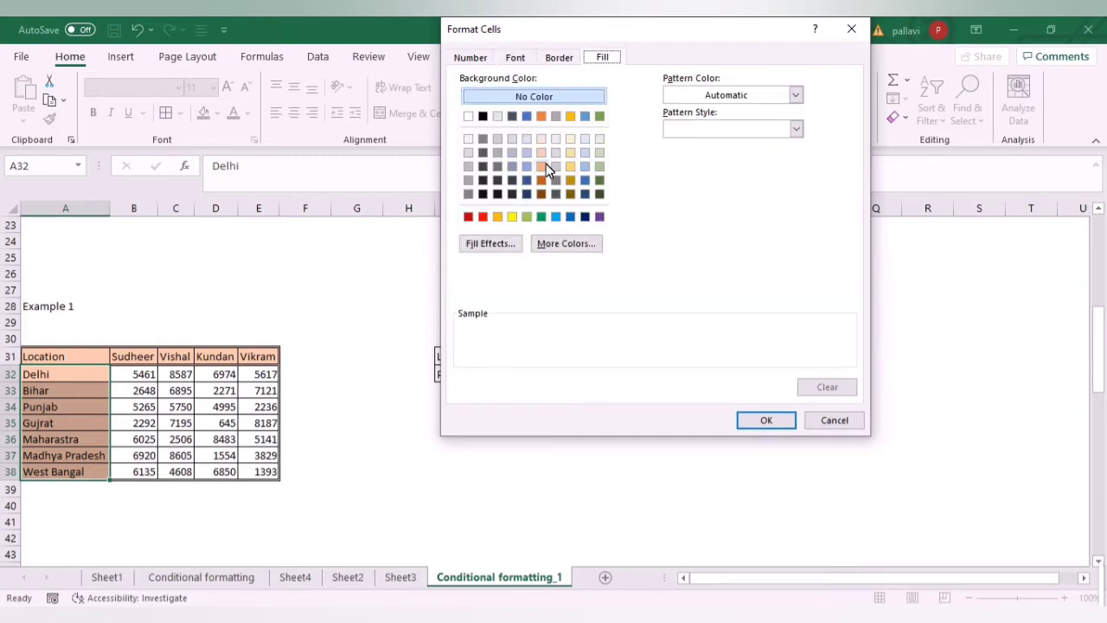
click(555, 216)
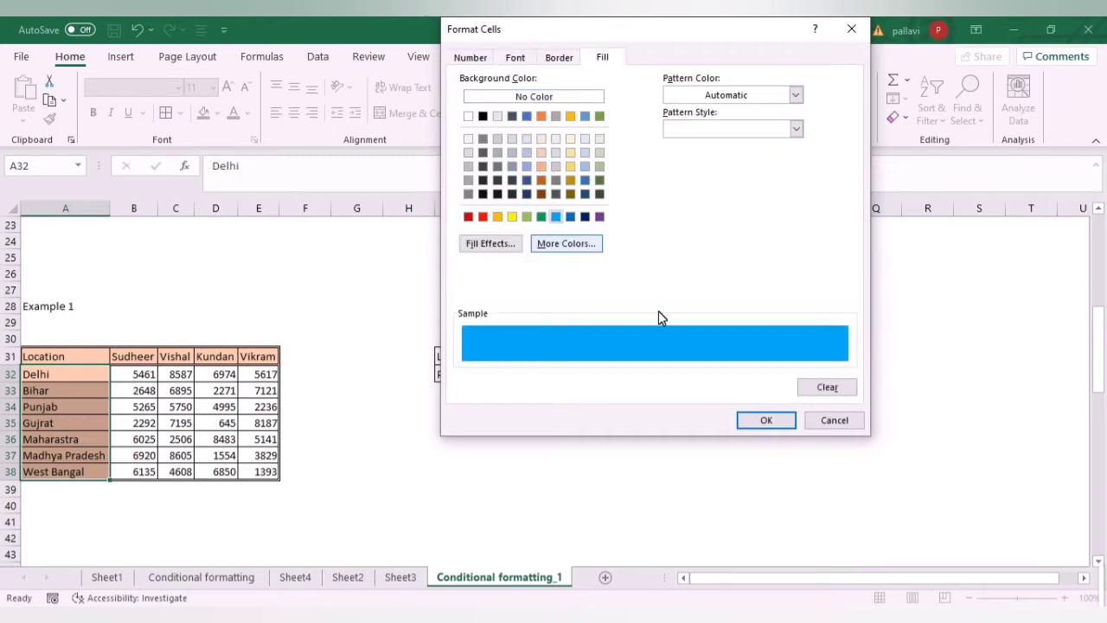
click(749, 419)
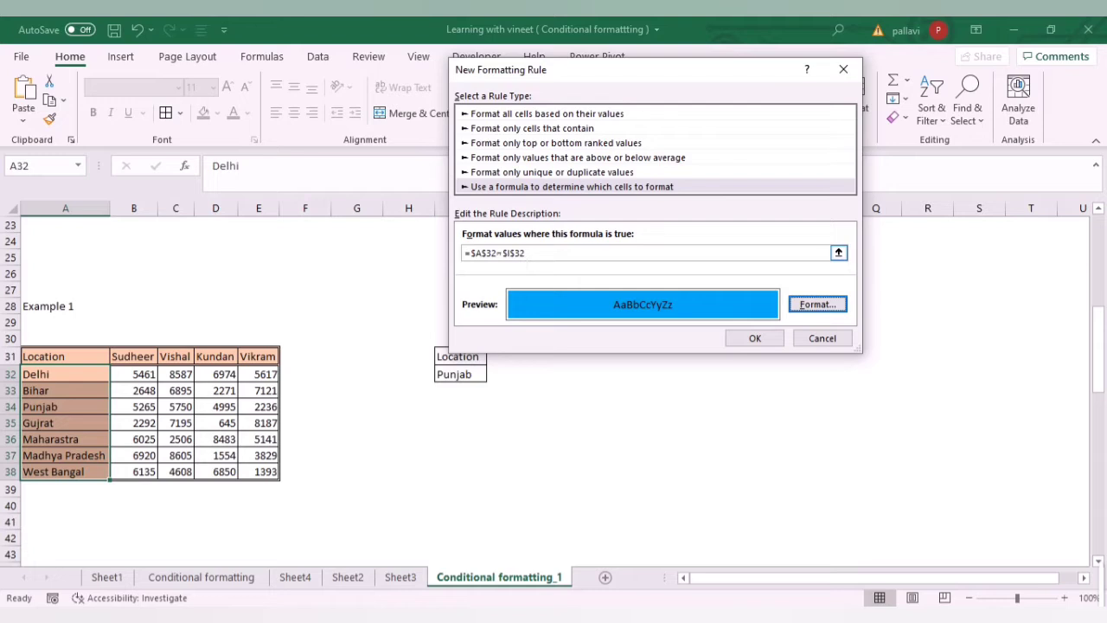
click(753, 338)
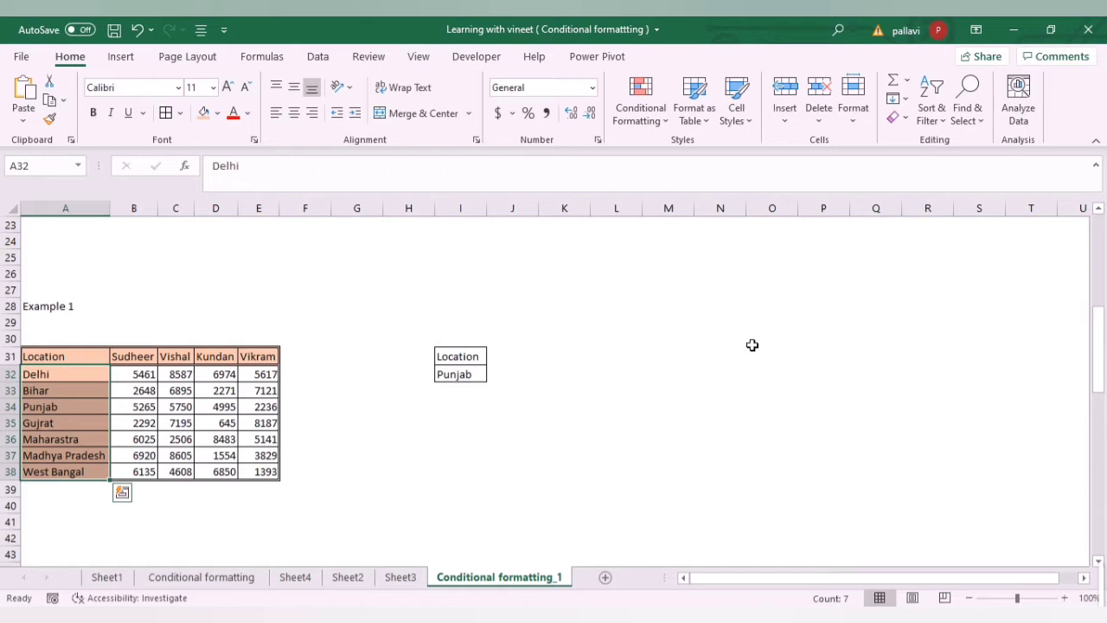
Review the Manage rules, New rules and Clear rules notes at the start of the sheet and return to the Example 1 table
click(647, 114)
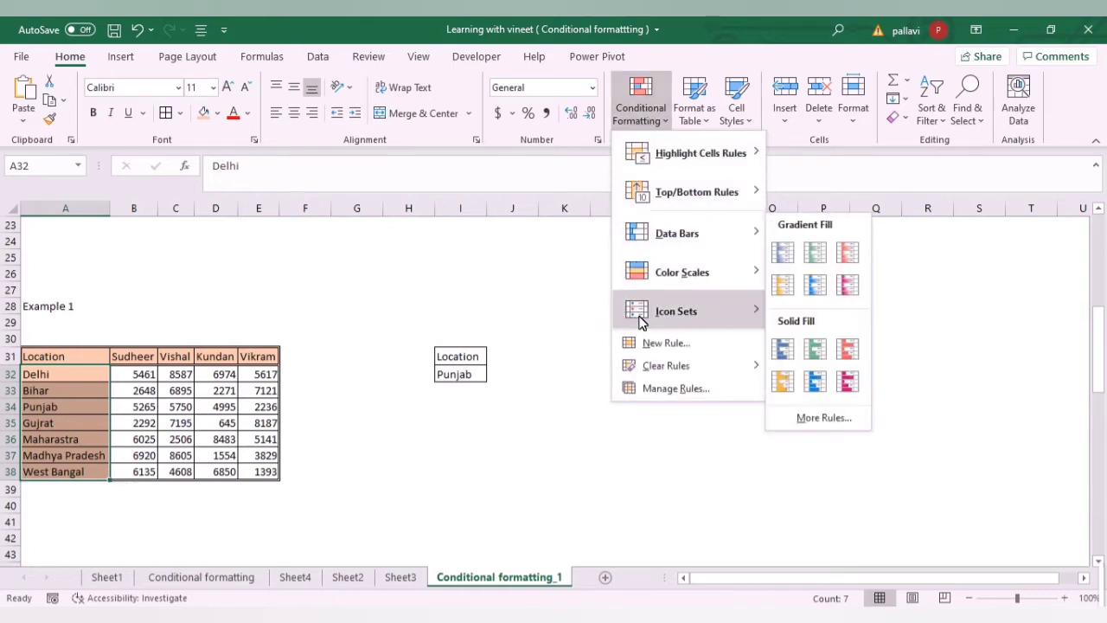
click(433, 307)
click(433, 307)
key(ctrl+Home)
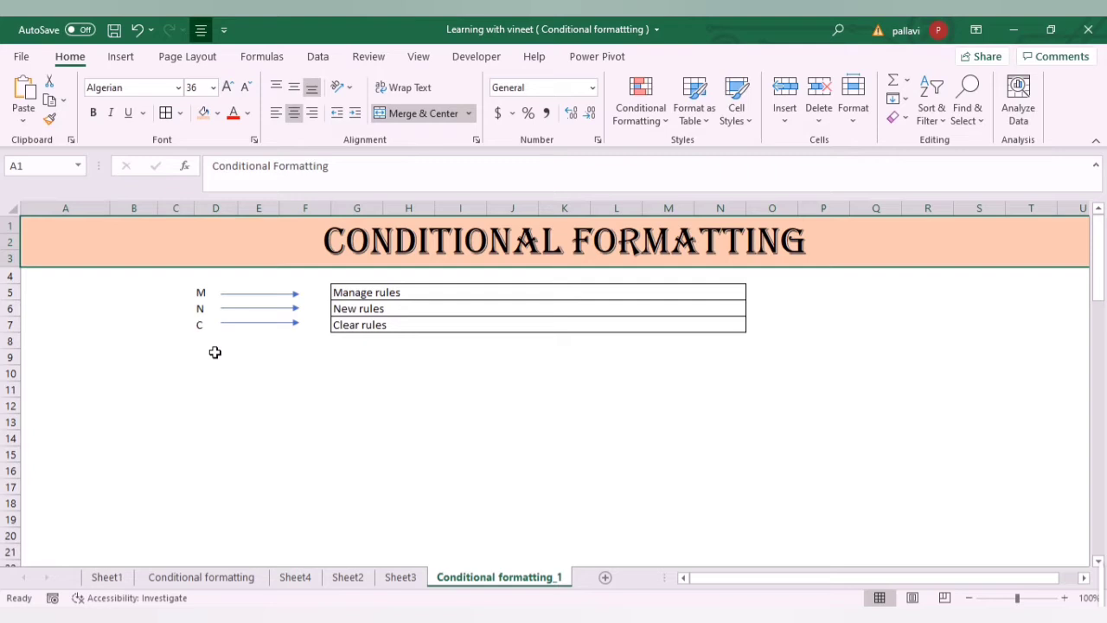
click(171, 408)
key(Home)
key(ctrl+Down)
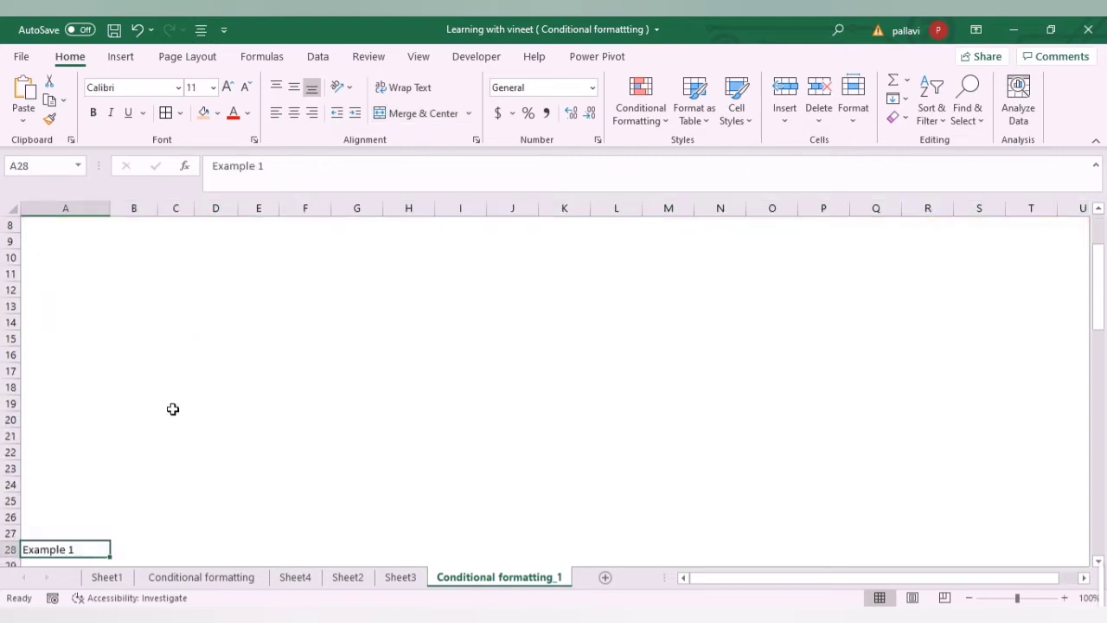
key(Down)
key(Down)
key(Down)
key(Down)
key(Down)
key(Down)
key(Down)
key(Down)
key(Down)
key(Down)
key(Down)
key(Down)
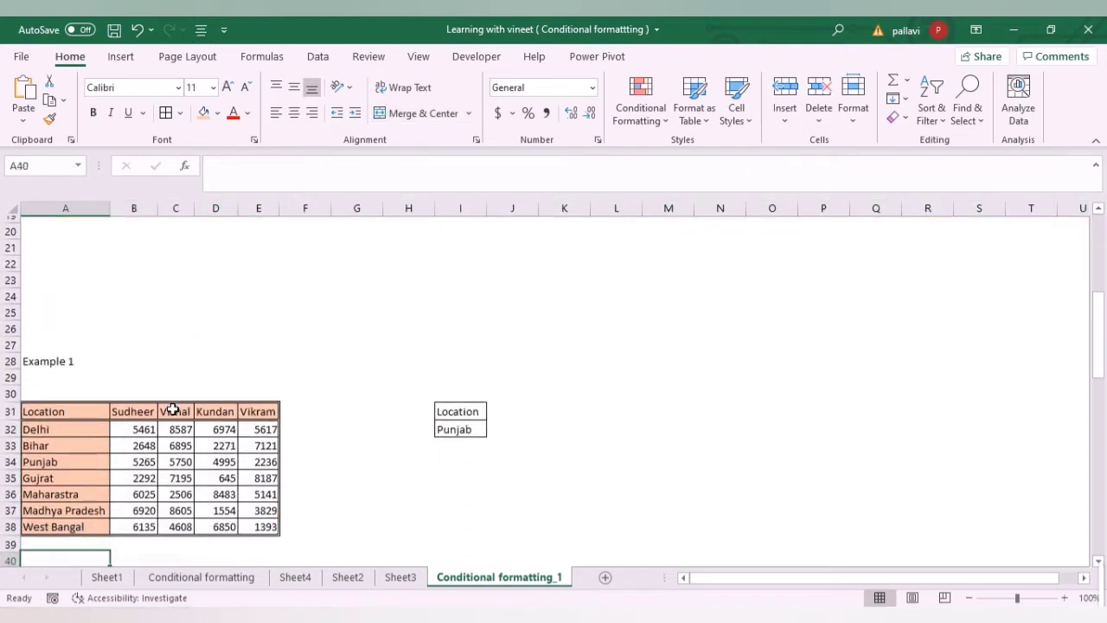
key(Down)
key(Down)
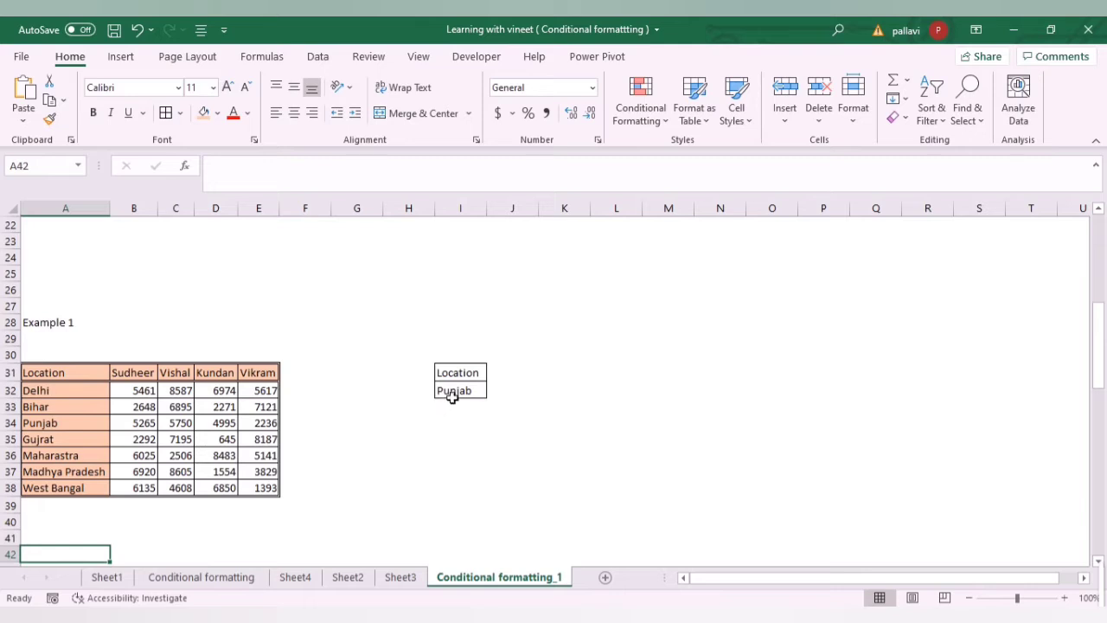
Edit the existing conditional formatting rule in the Example 1 data range A32:E38 so its formula is =$A32=$I$32, and apply it
click(70, 395)
key(ctrl+shift+Right)
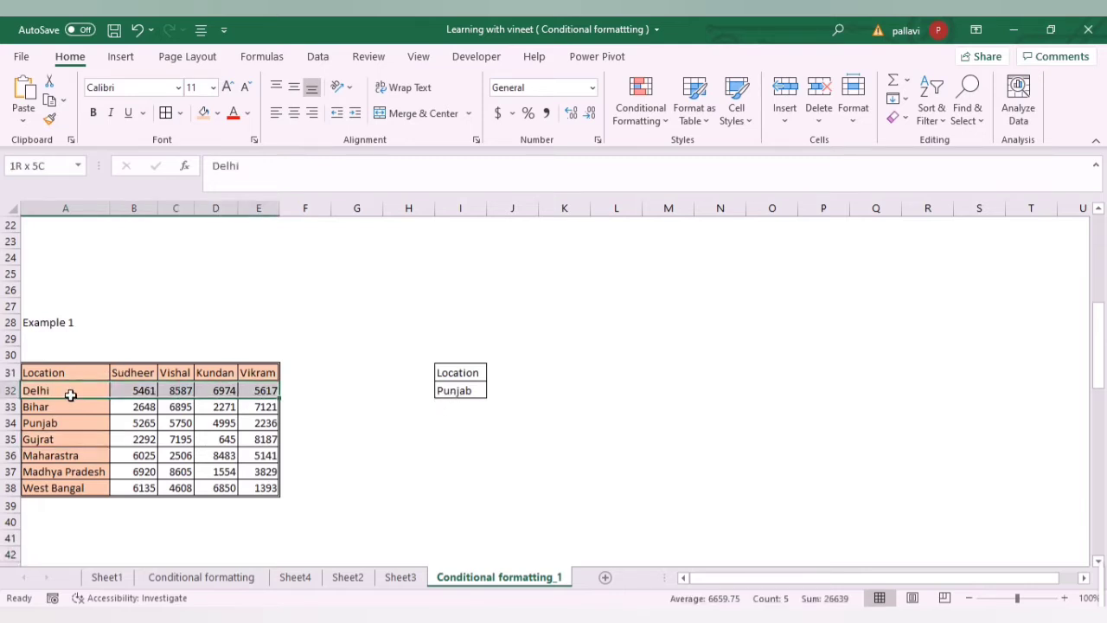
key(ctrl+shift+Down)
click(640, 102)
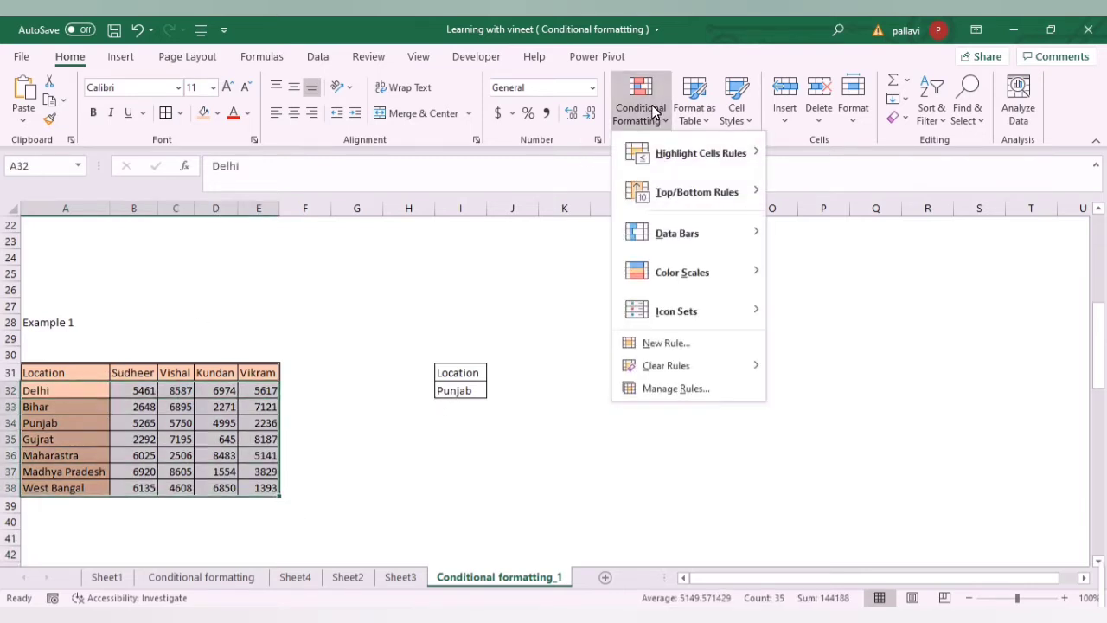
click(663, 389)
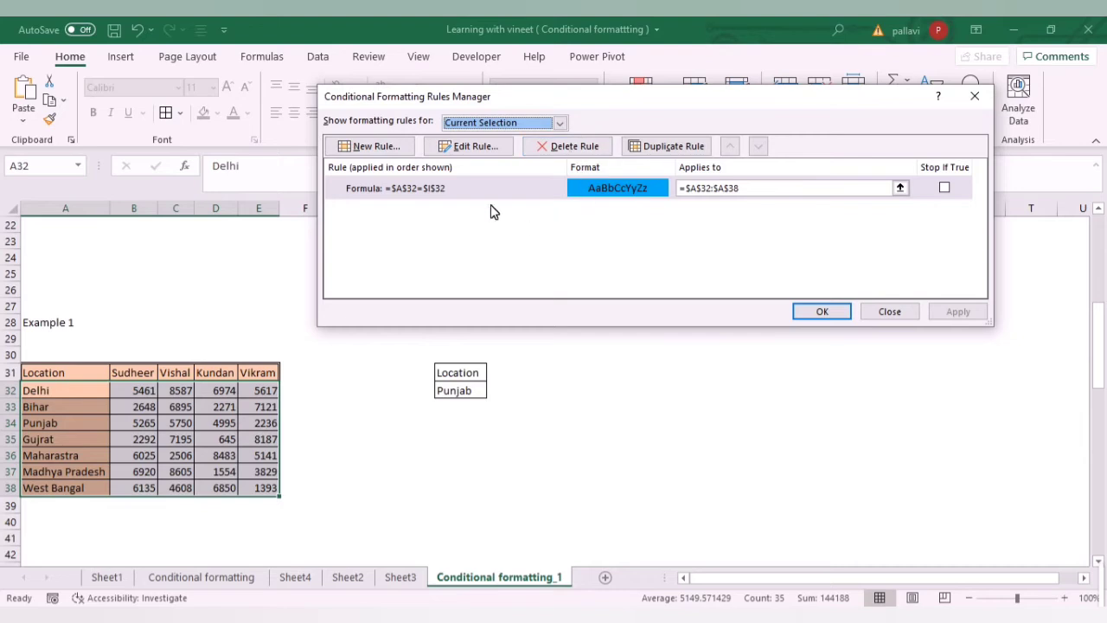
click(511, 197)
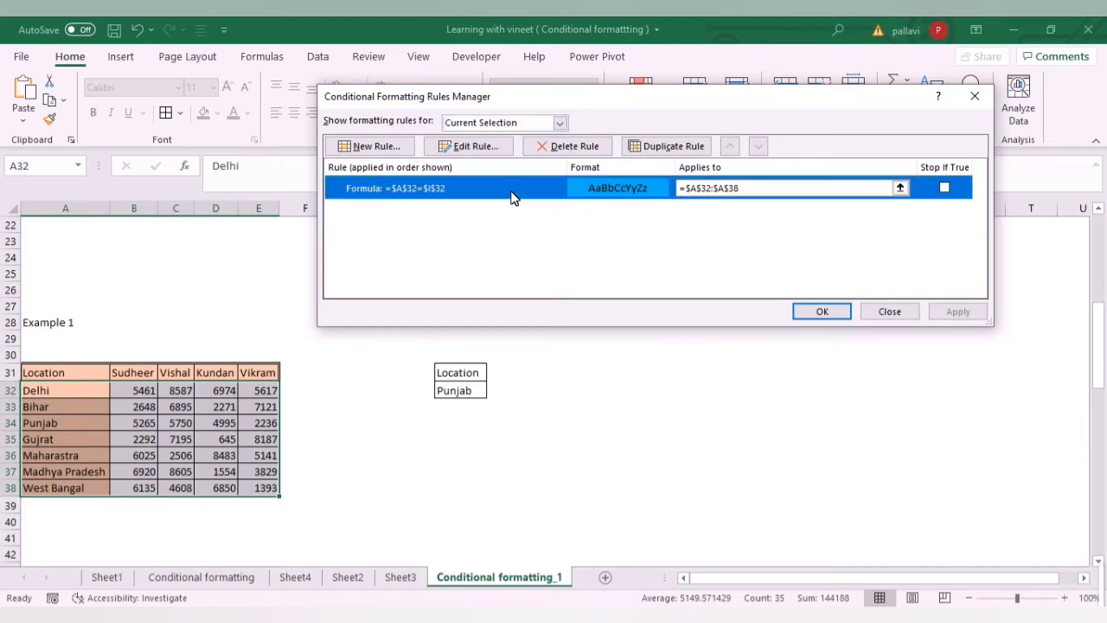
click(478, 147)
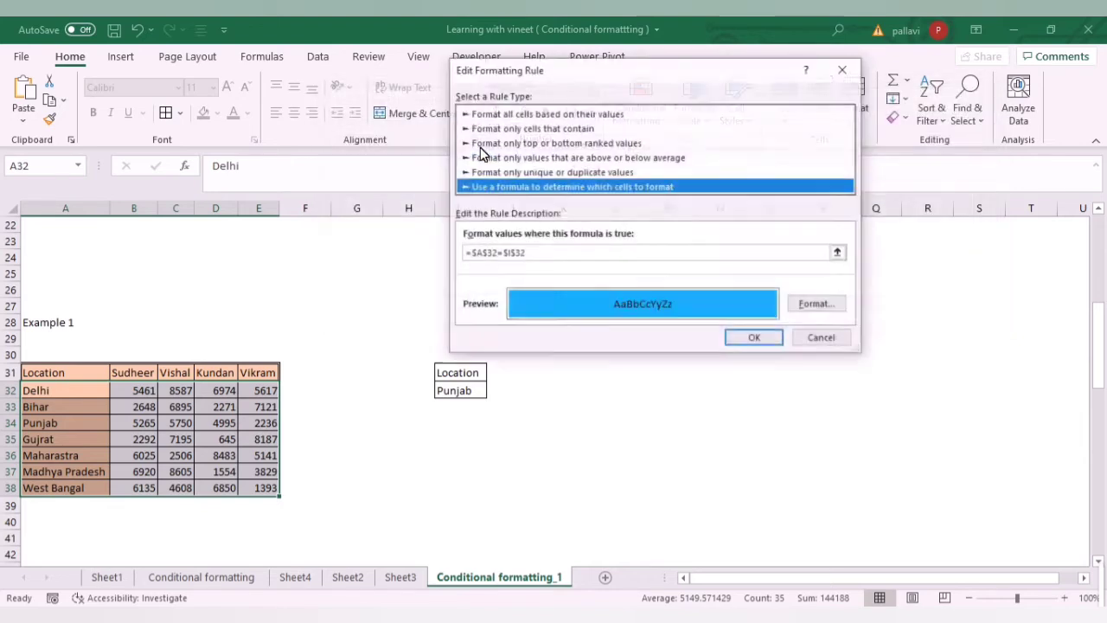
click(525, 253)
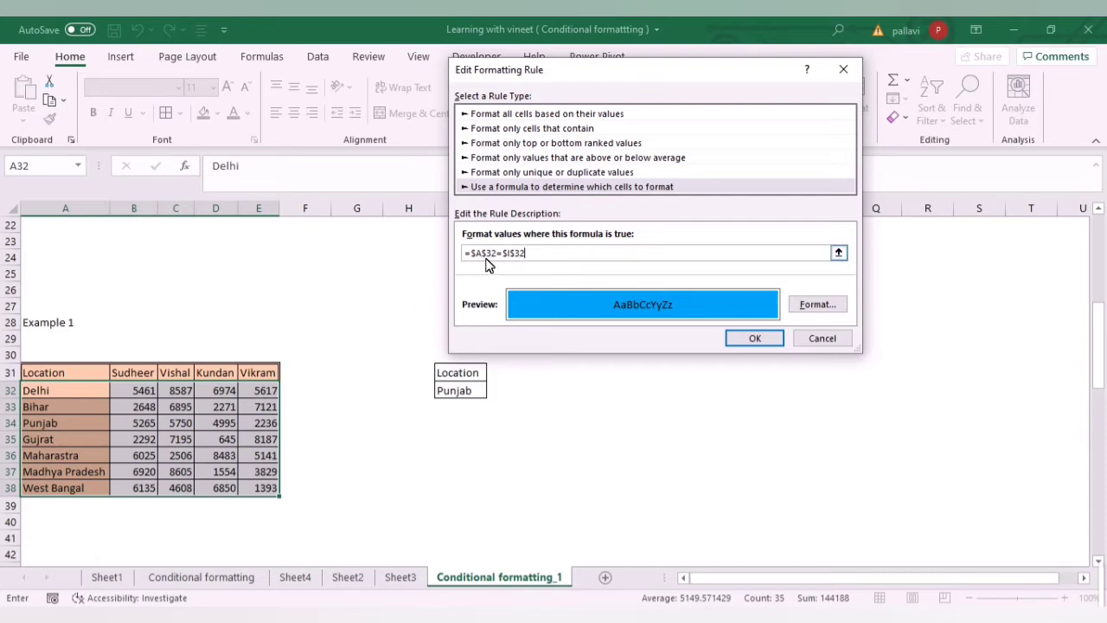
key(BackSpace)
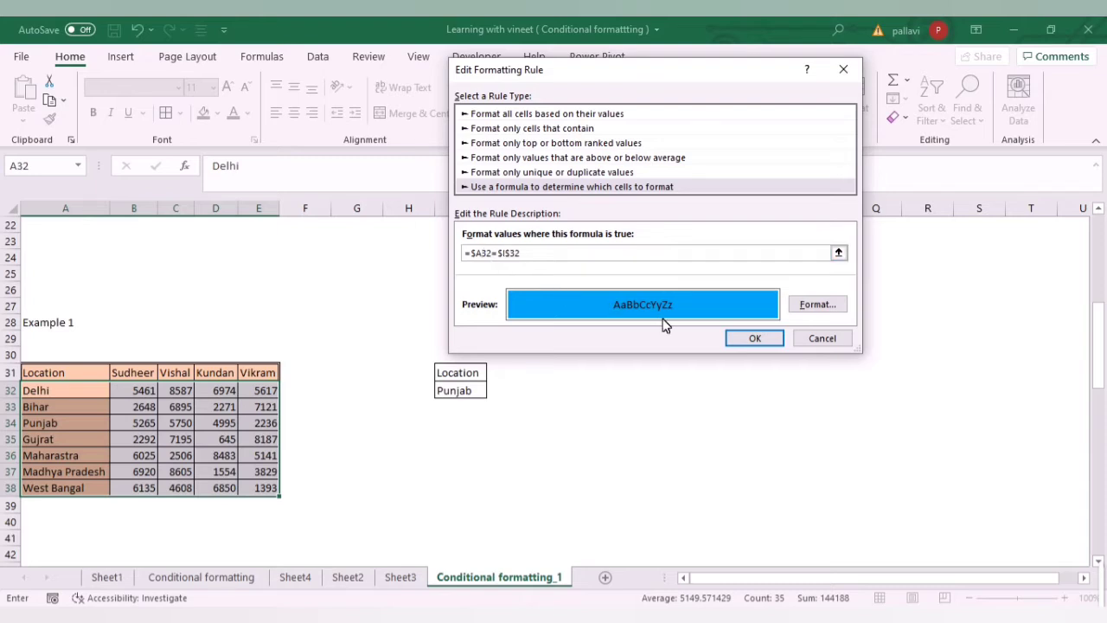
click(747, 340)
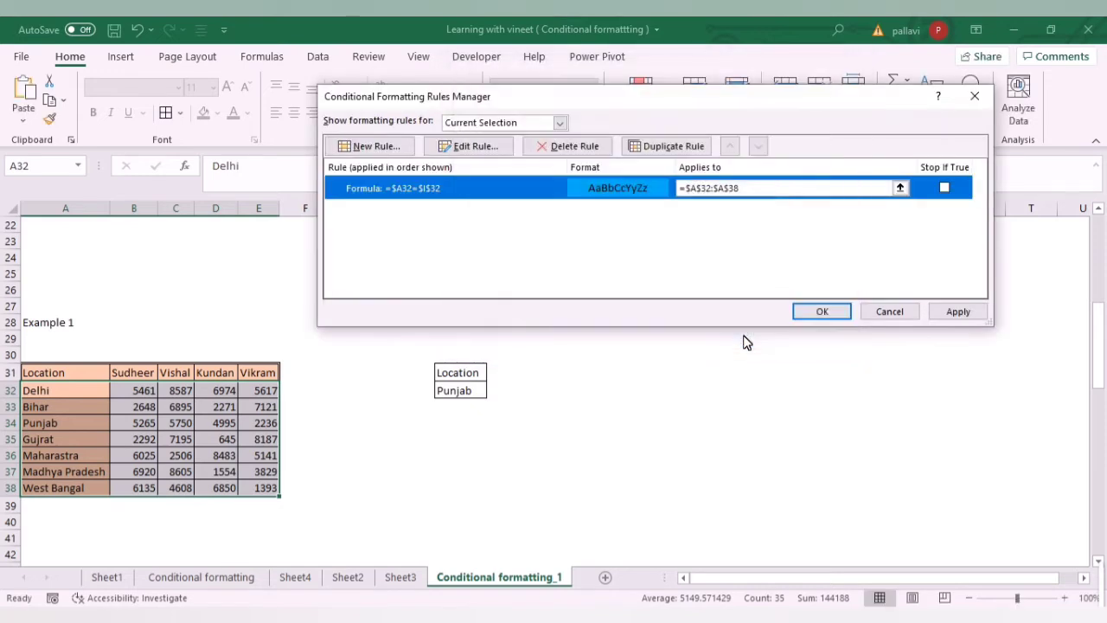
click(957, 312)
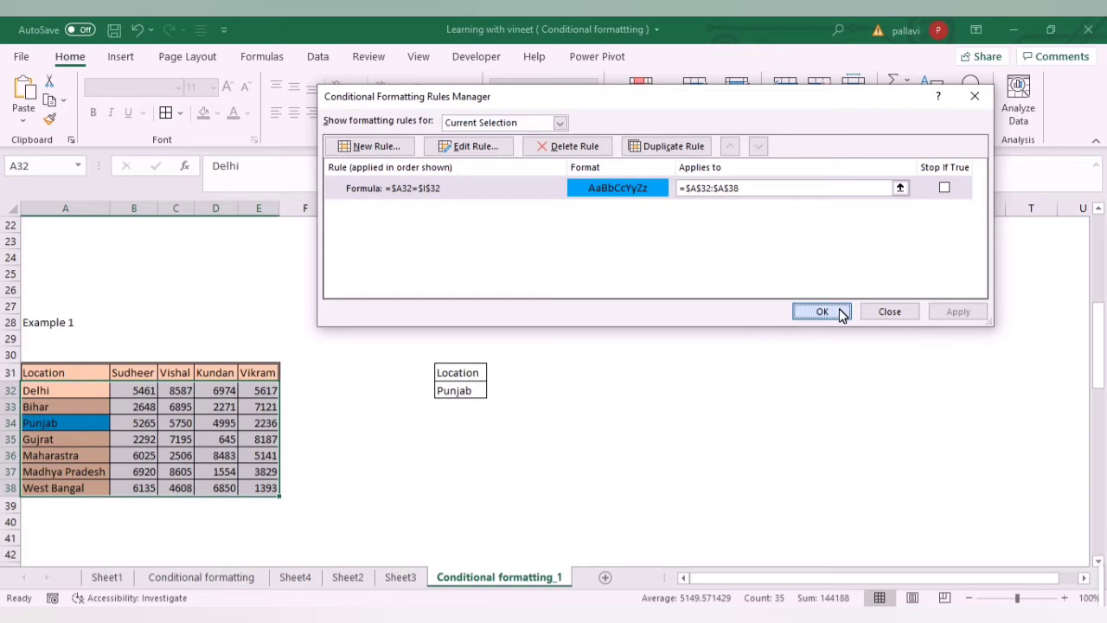
click(837, 313)
Change the Location criterion in I32 to Delhi
click(453, 396)
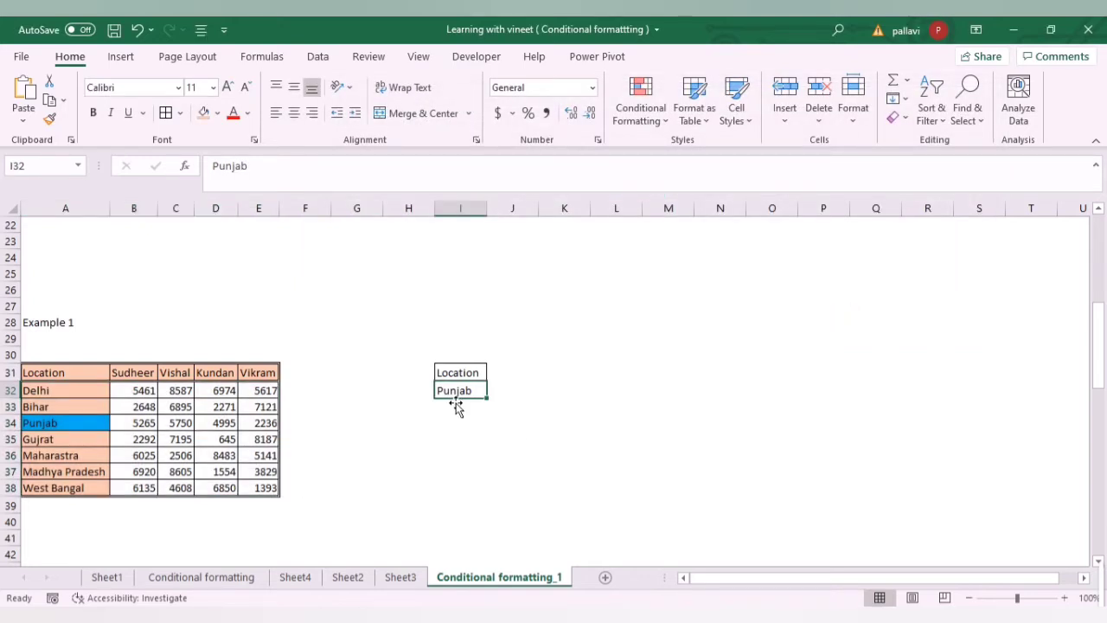
text(Delhiv)
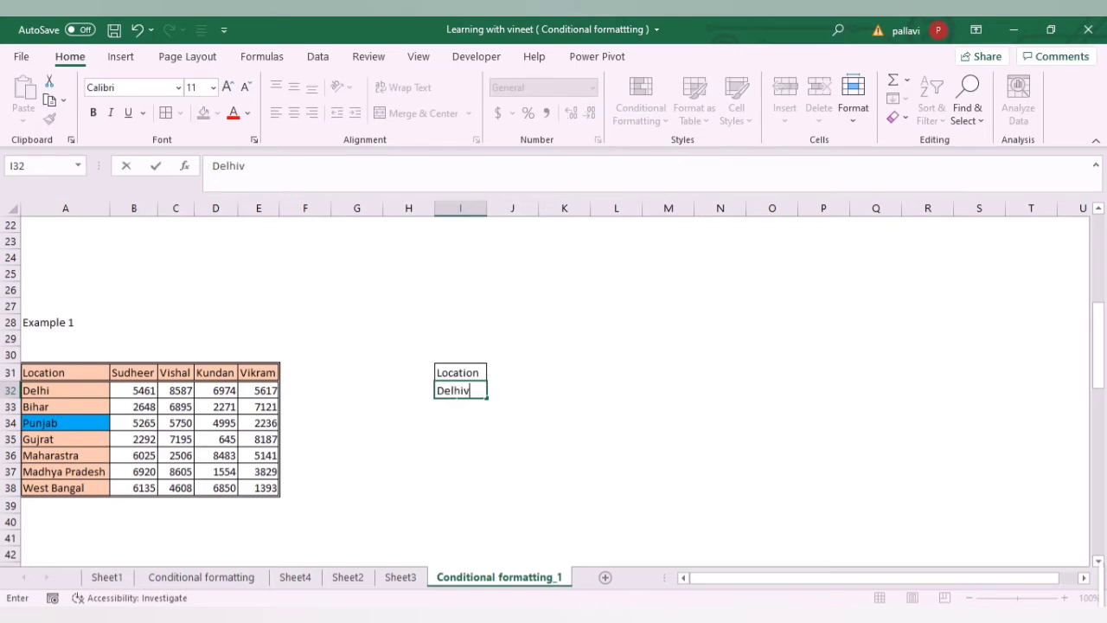
key(BackSpace)
click(456, 406)
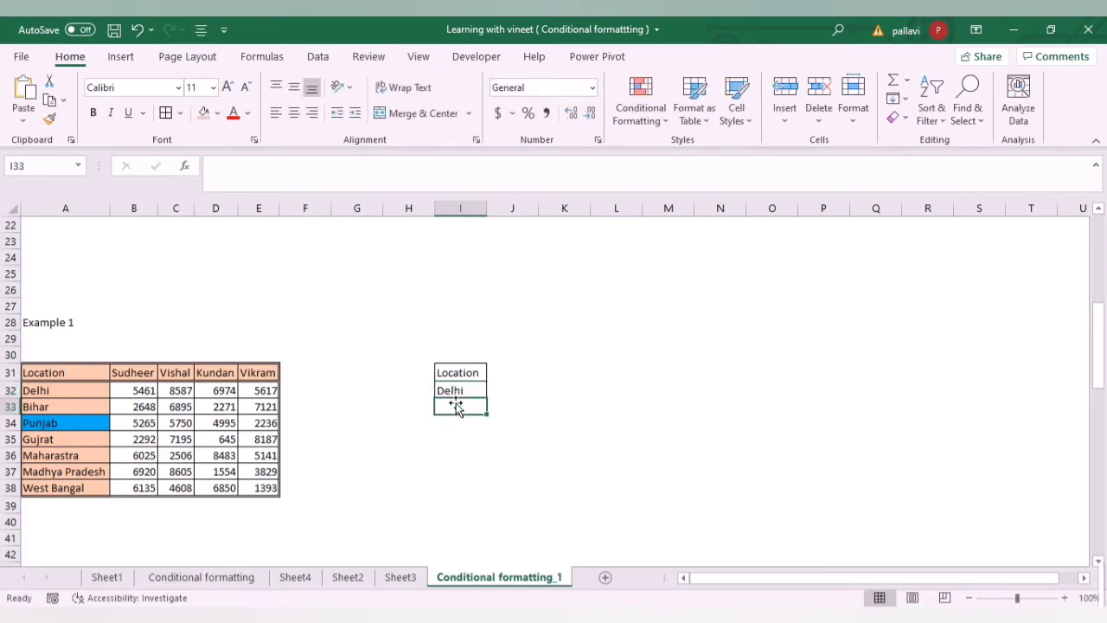
key(Up)
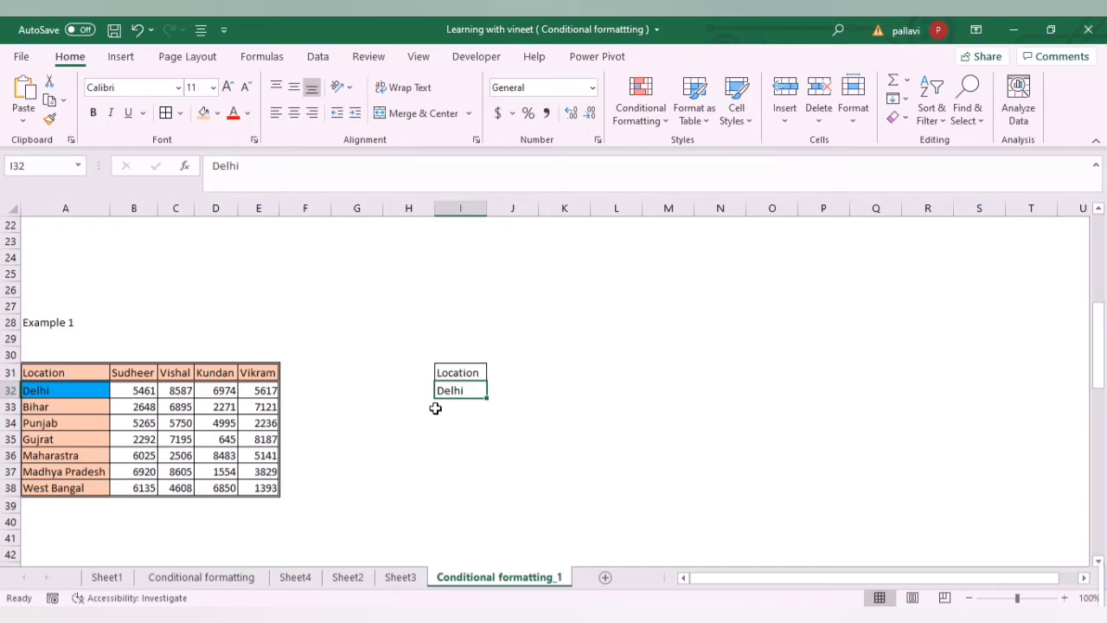
Set the workbook's calculation option to Automatic
click(267, 61)
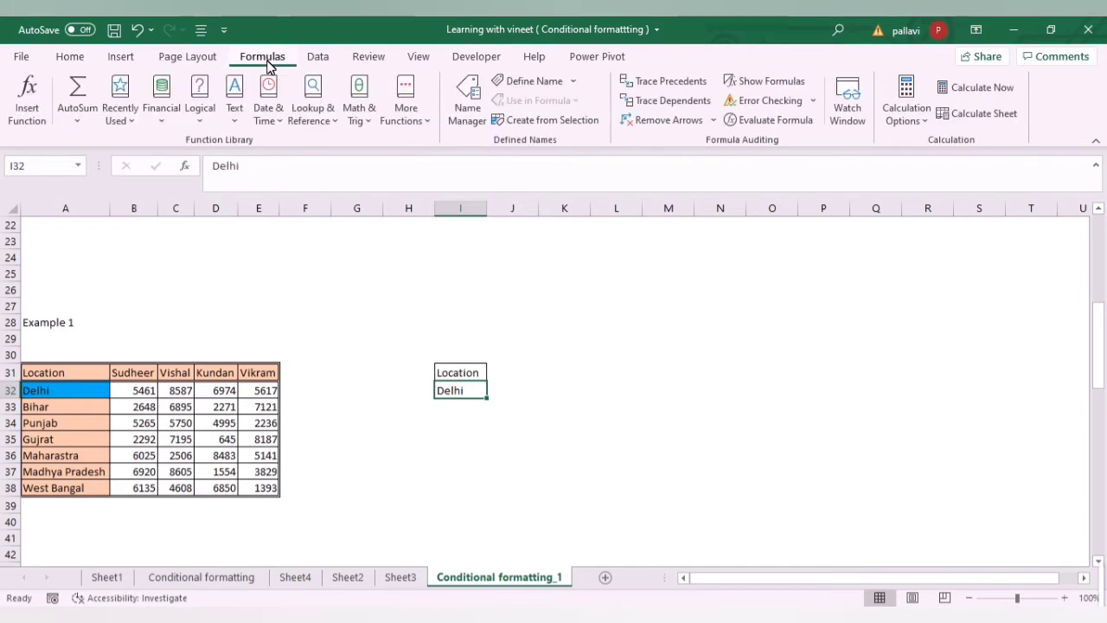
click(922, 121)
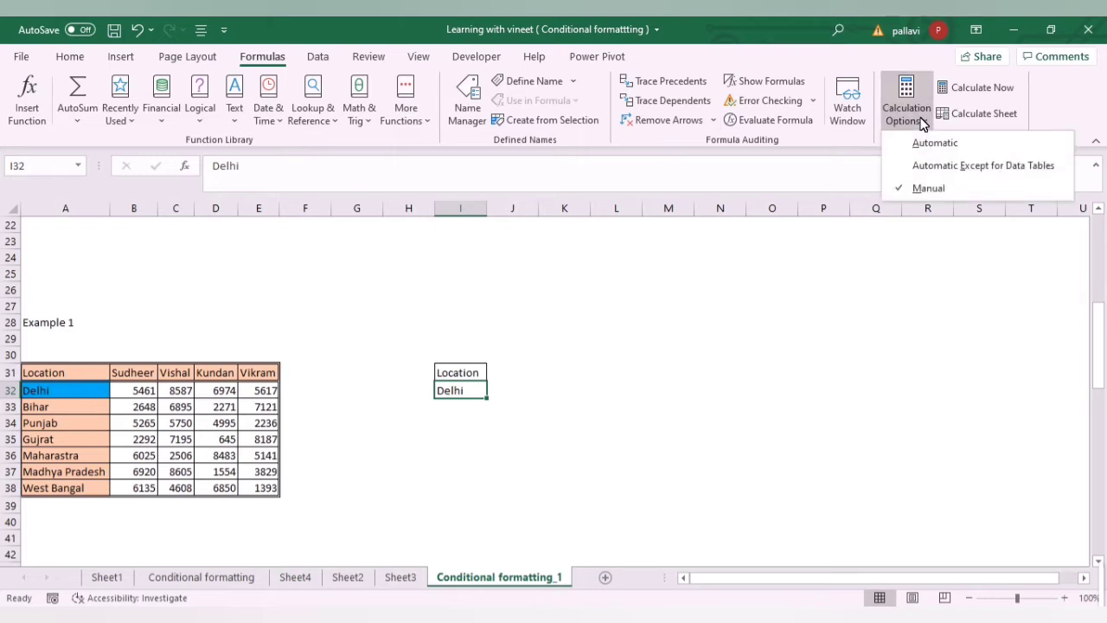
click(922, 144)
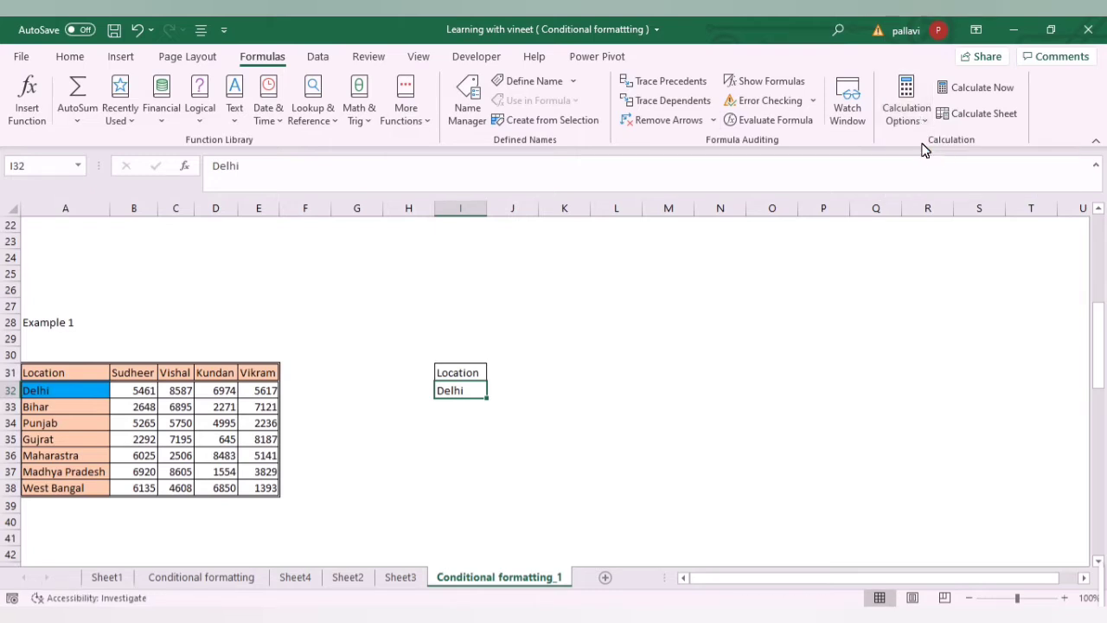
Test the highlighting rule by entering Gujrat and Maharastra in turn as the Location criterion in I32
key(F2)
text(Gujrat)
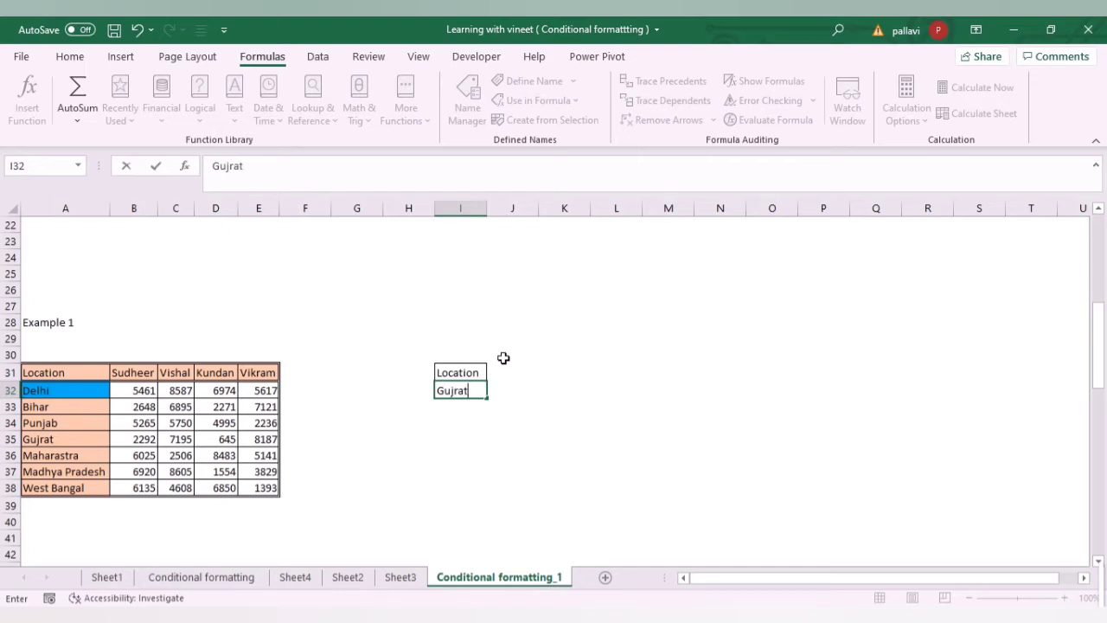
key(Return)
text(Ma)
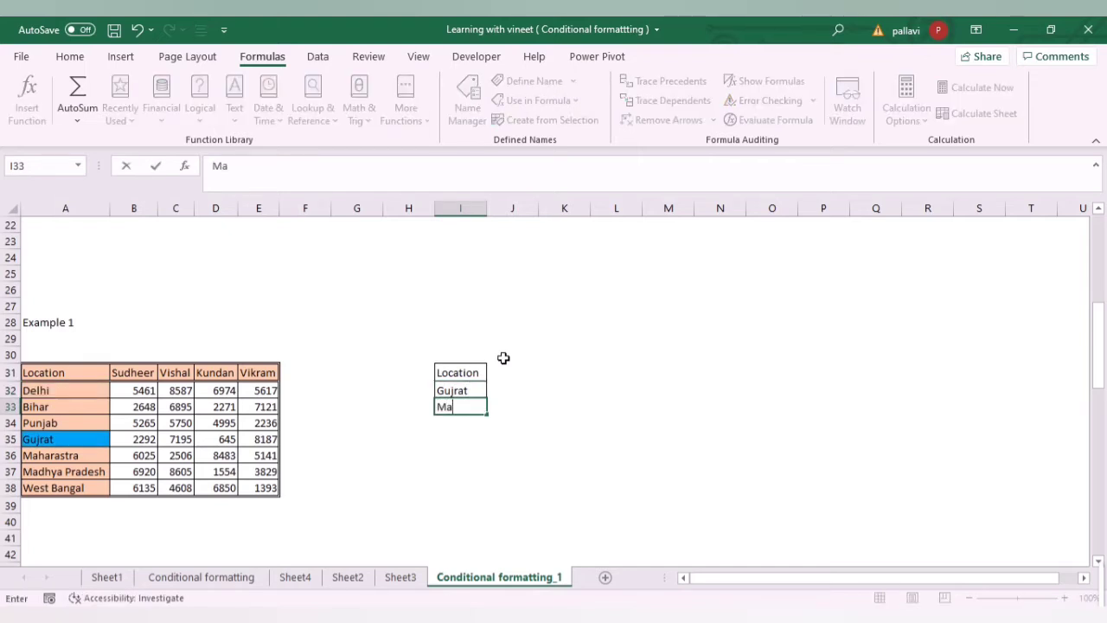
key(Escape)
key(Up)
text(Ma)
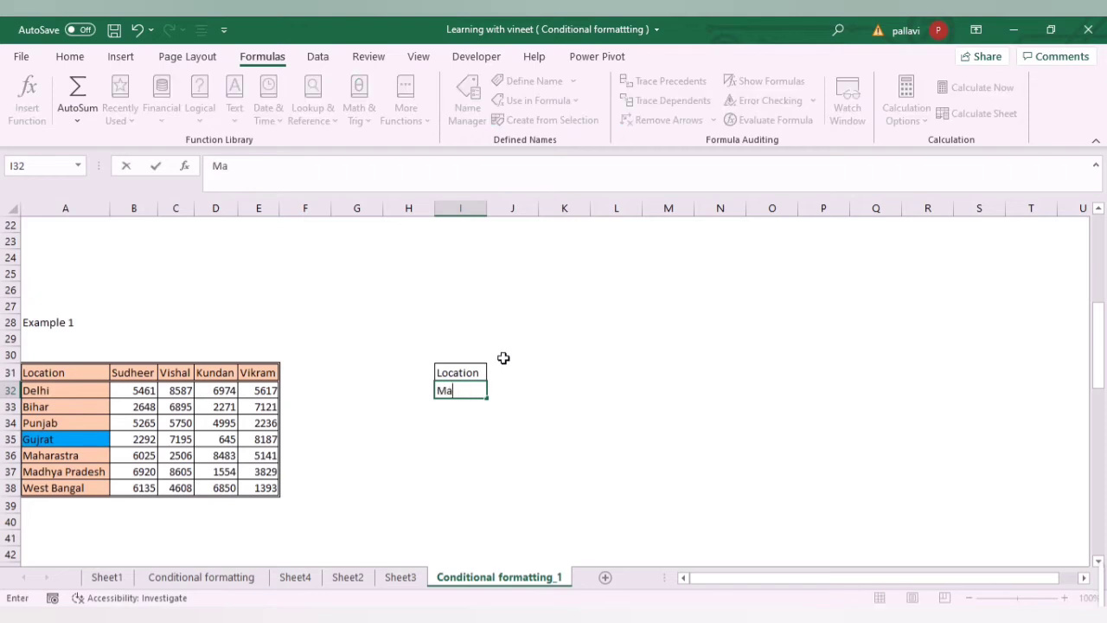
text(harastra)
key(Return)
key(Up)
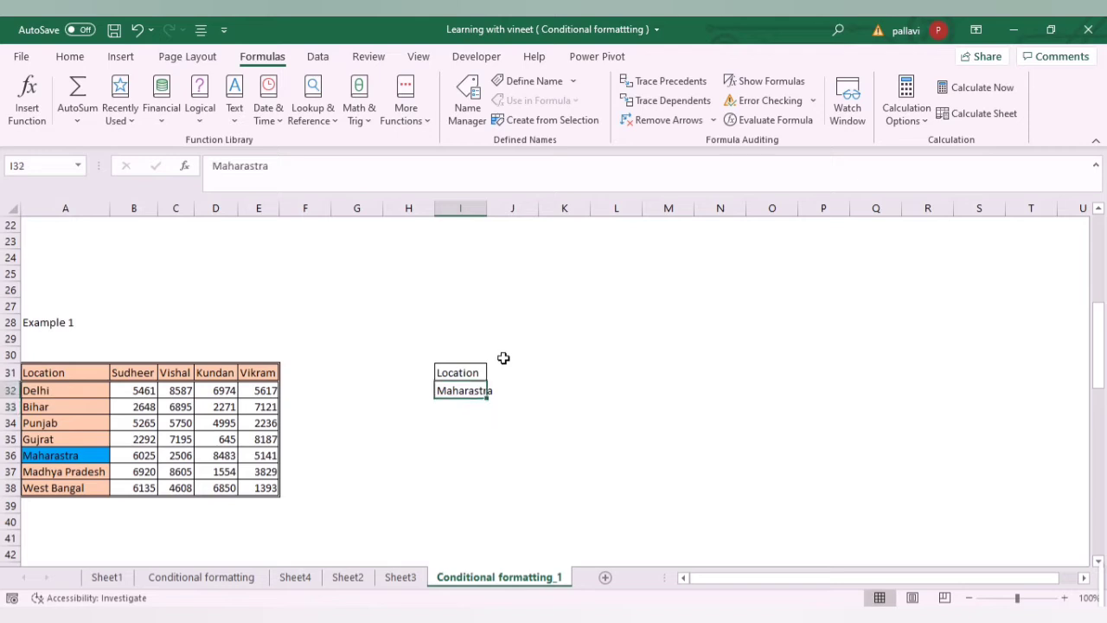
key(Left)
key(Left)
key(Left)
key(Left)
key(Left)
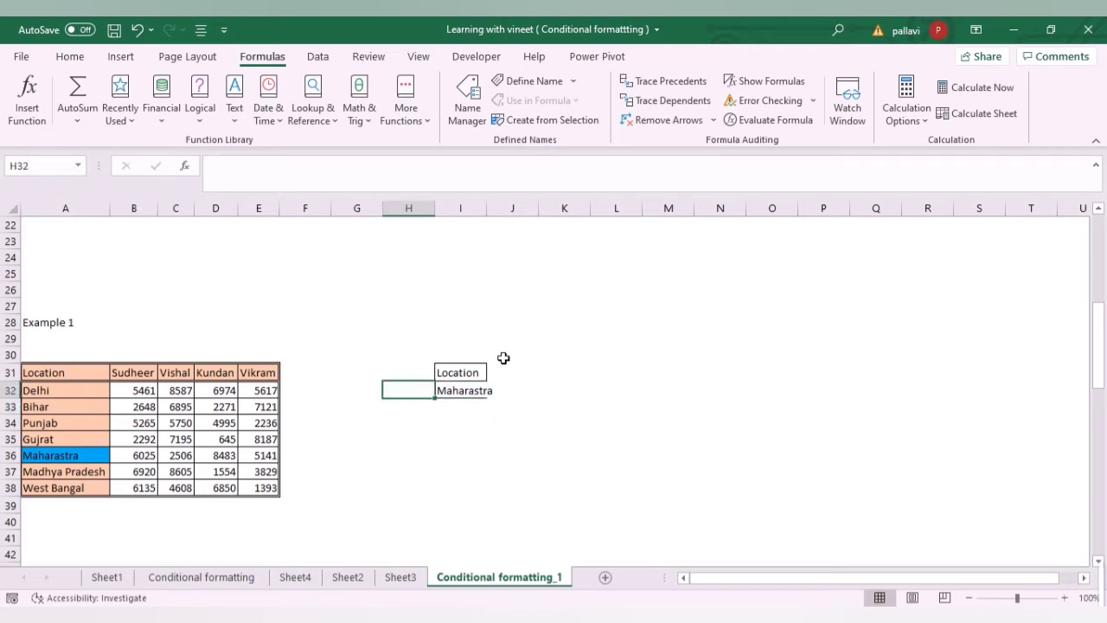
key(Right)
key(Right)
key(Right)
key(Right)
key(Right)
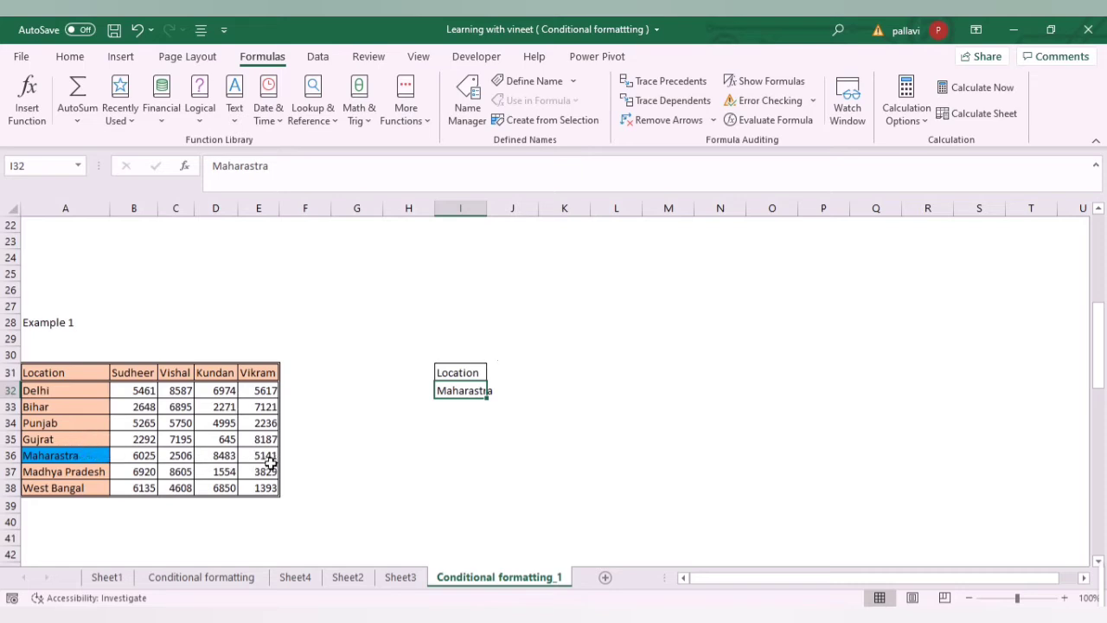
Select the Example 1 data range A32:E38 and clear the conditional formatting rules from the entire sheet
click(89, 397)
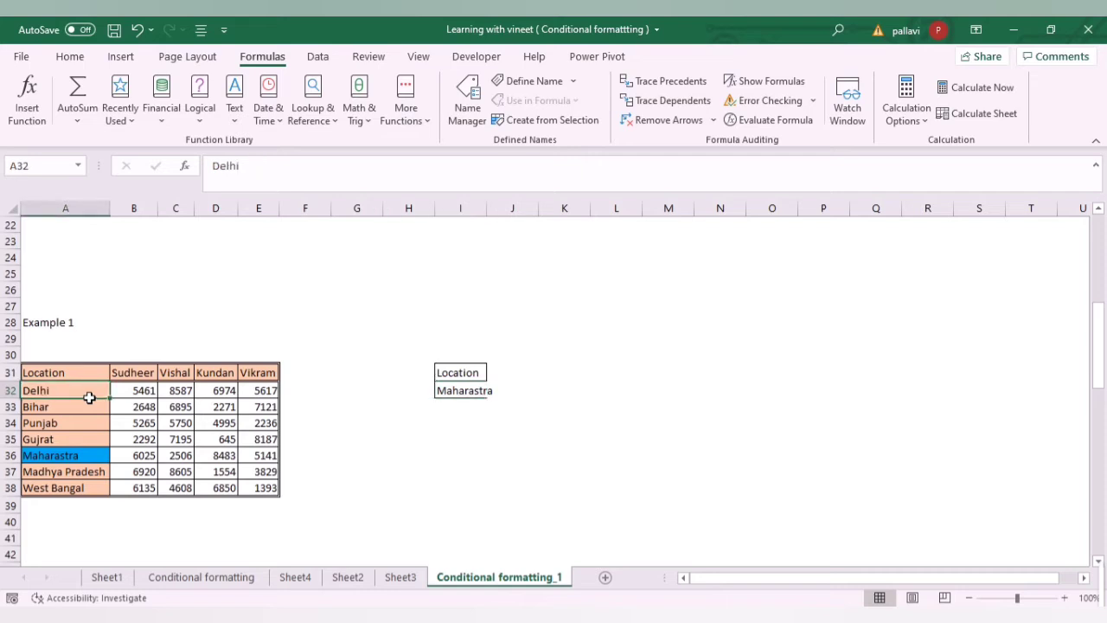
key(ctrl+shift+Right)
key(ctrl+shift+Down)
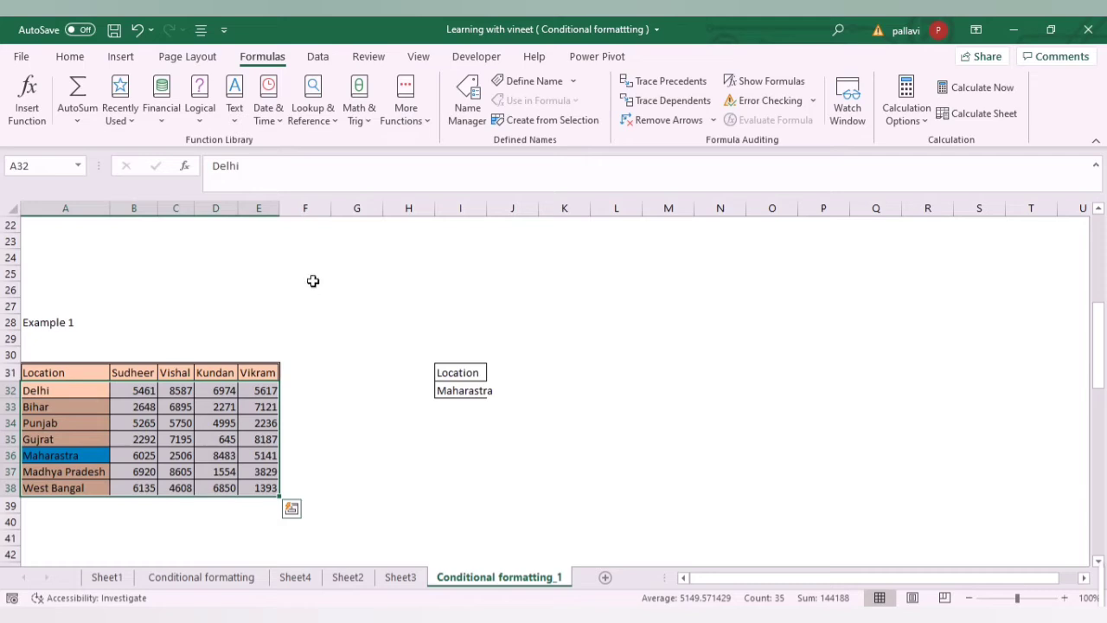
click(80, 59)
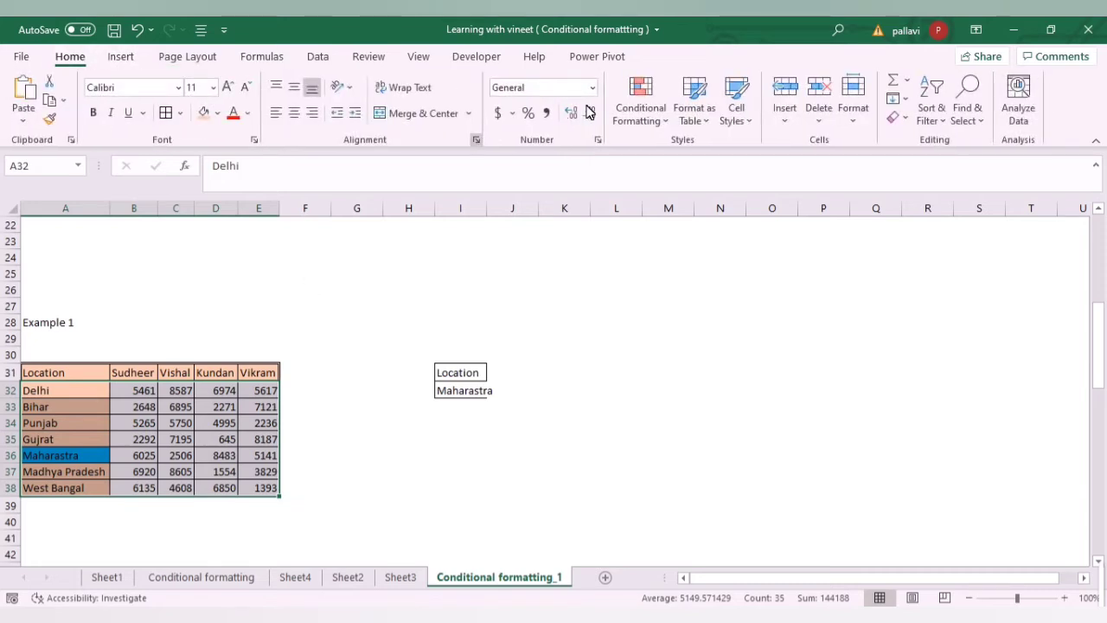
click(641, 102)
mouse_move(651, 206)
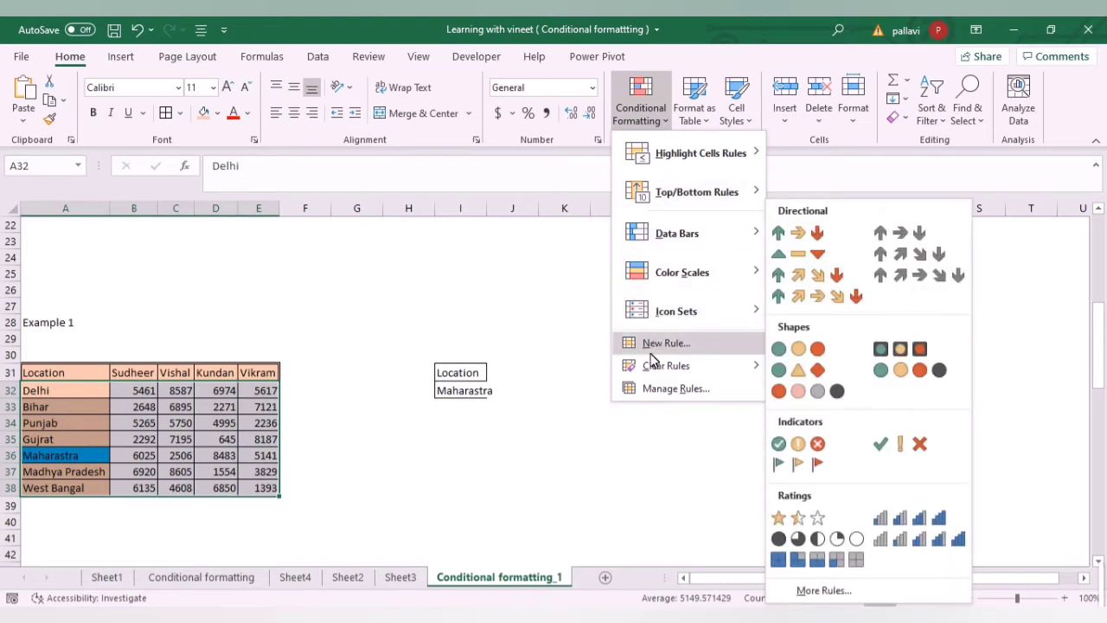
mouse_move(651, 366)
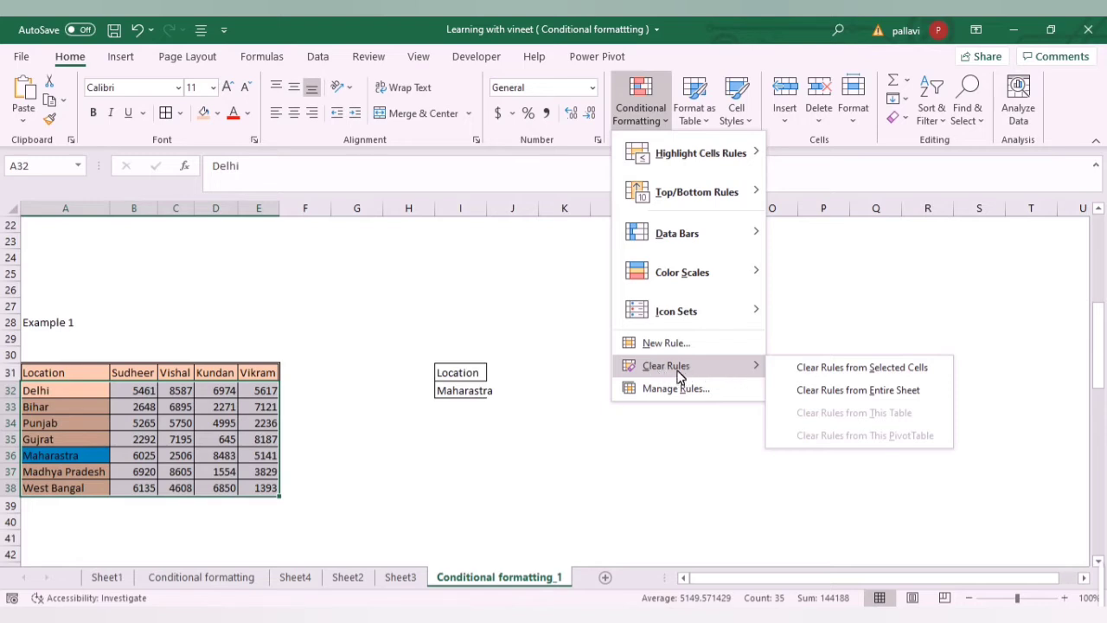
click(839, 394)
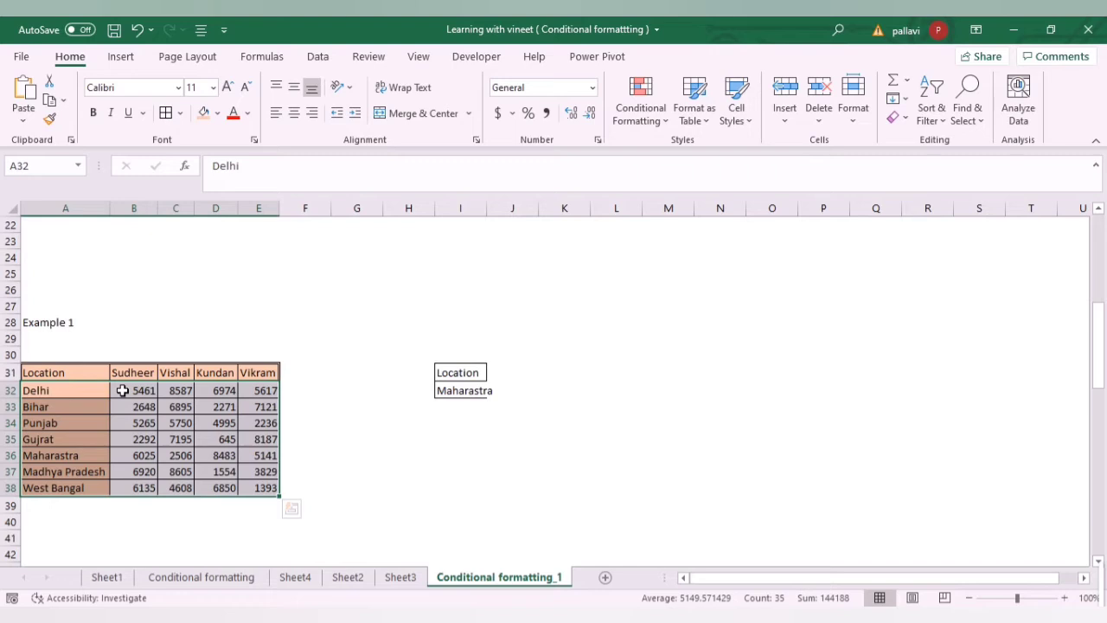
Start a new formula-based conditional formatting rule for A32:E38 with the formula =$A32=$I$32
click(641, 111)
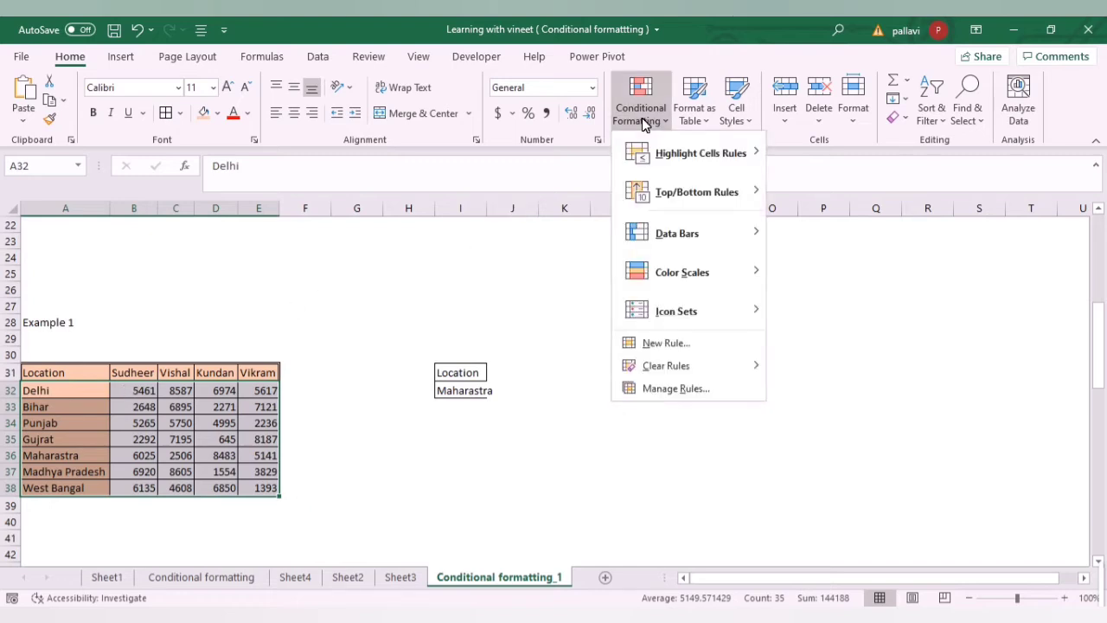
click(662, 343)
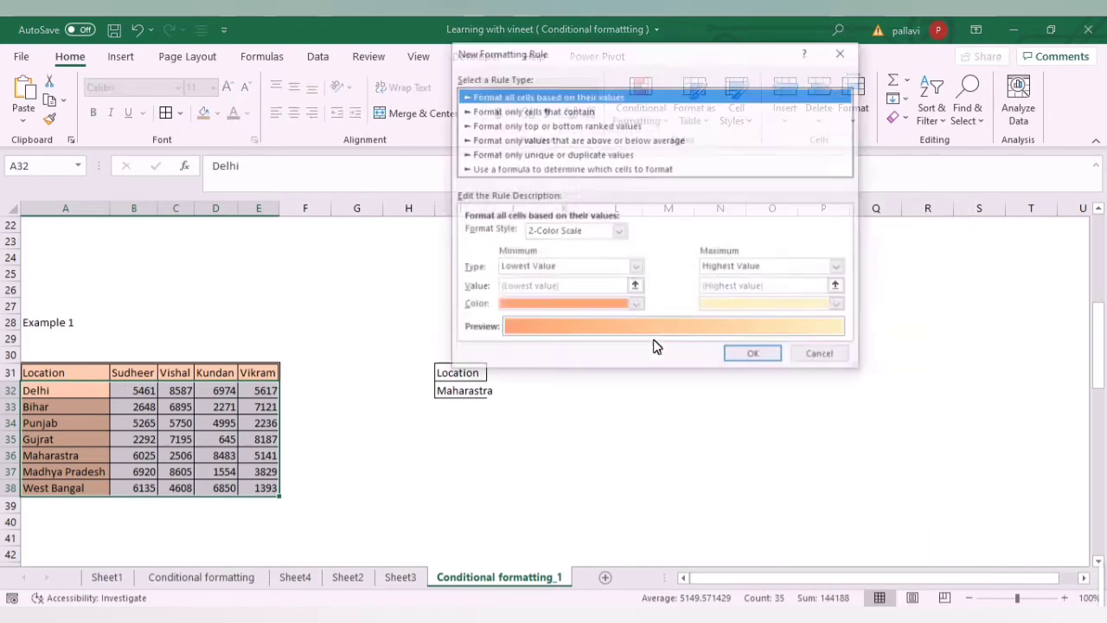
click(521, 169)
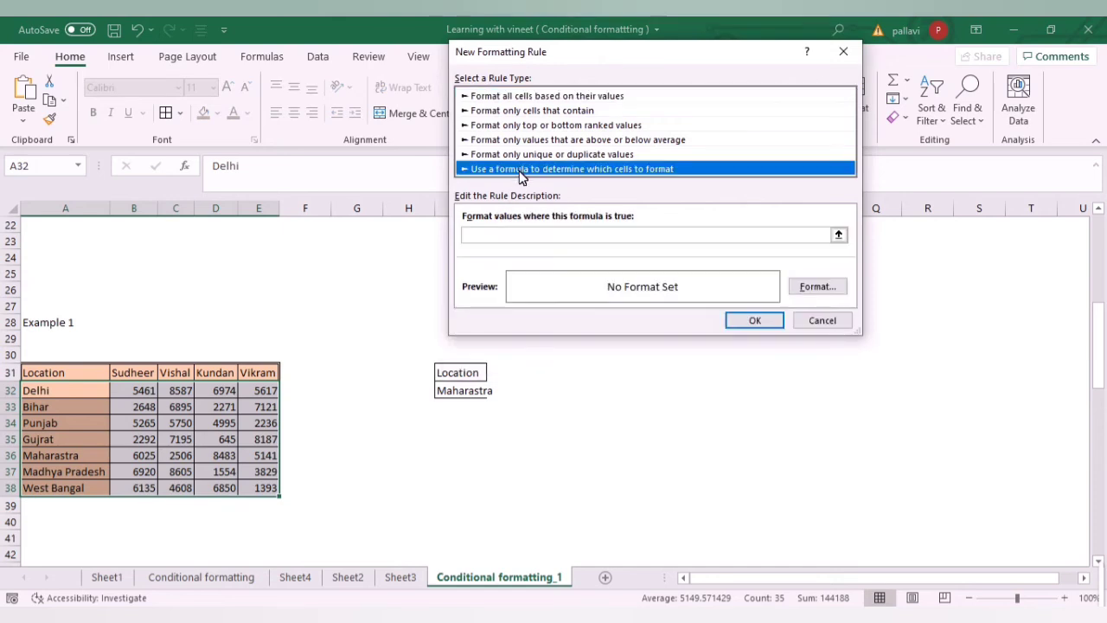
click(537, 236)
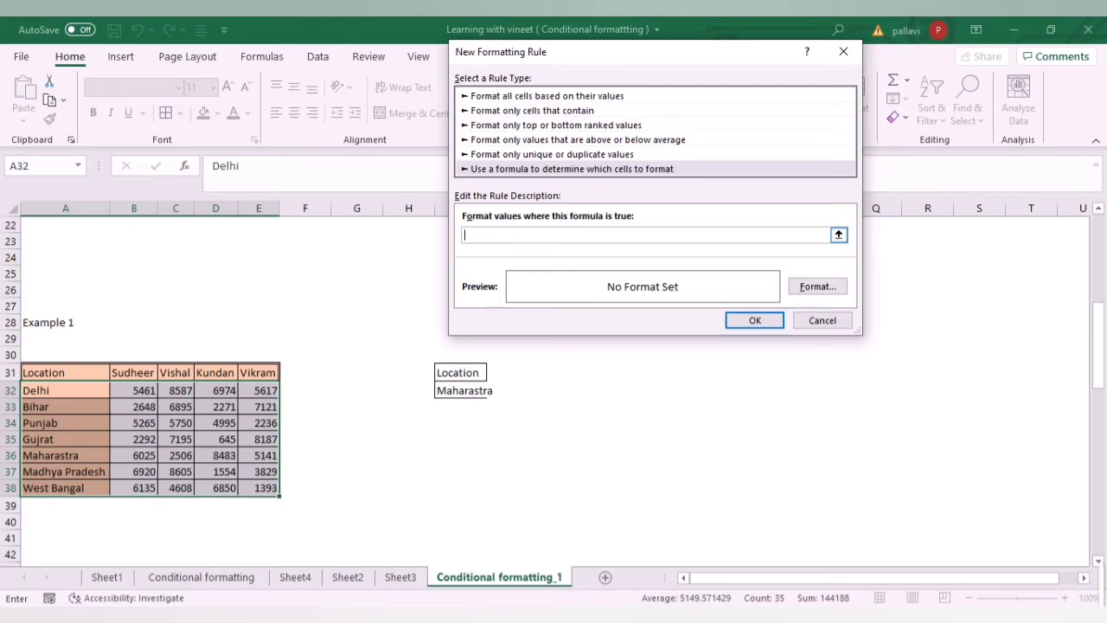
text(=)
click(99, 395)
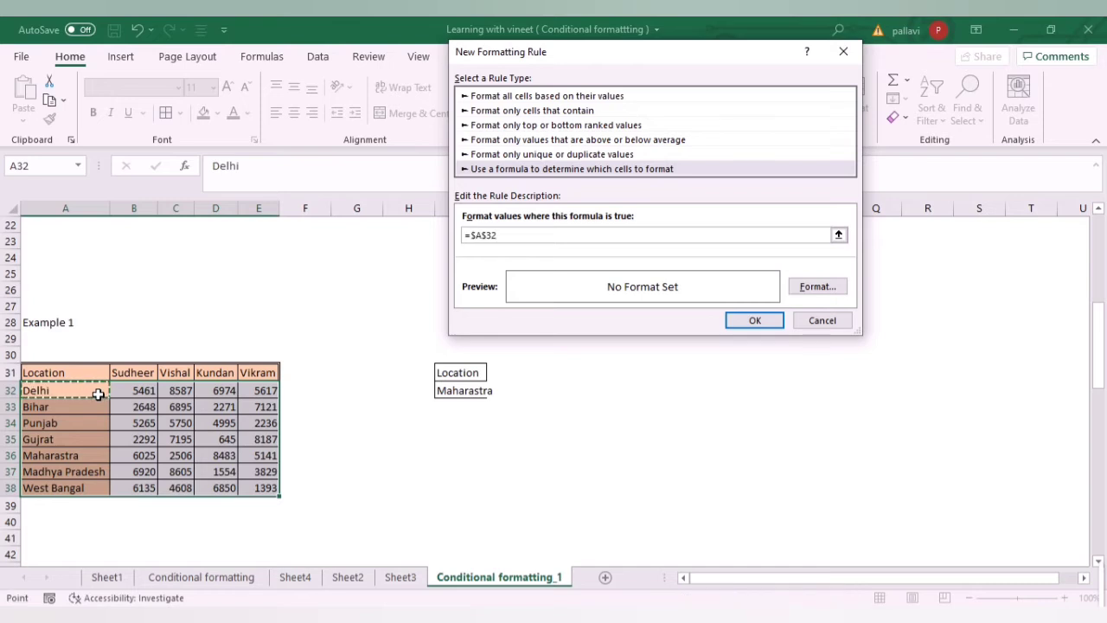
text(=)
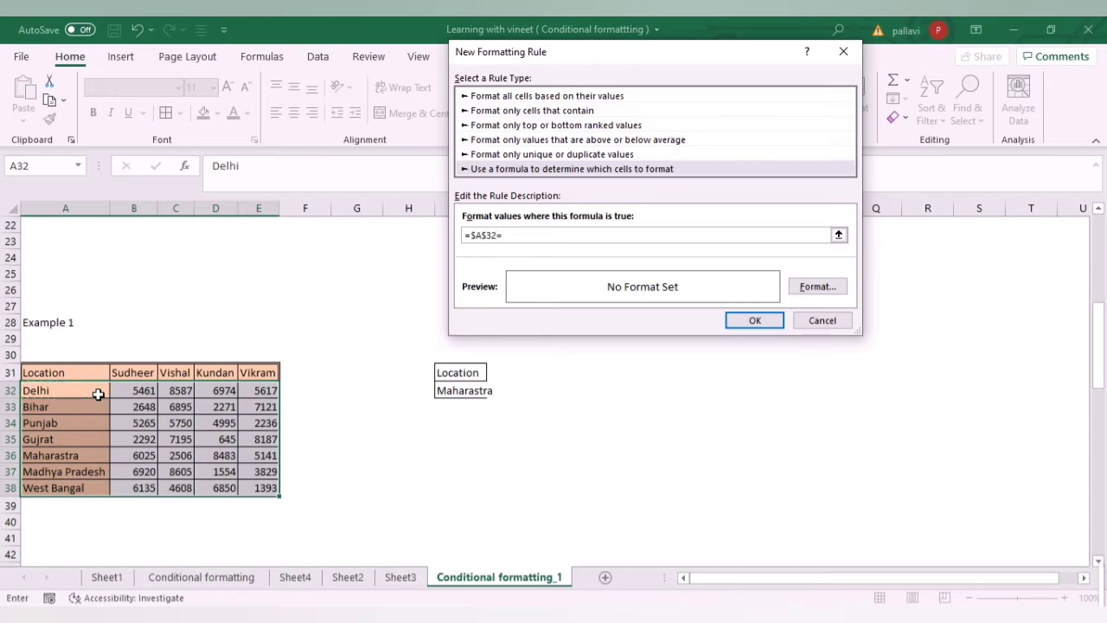
click(458, 395)
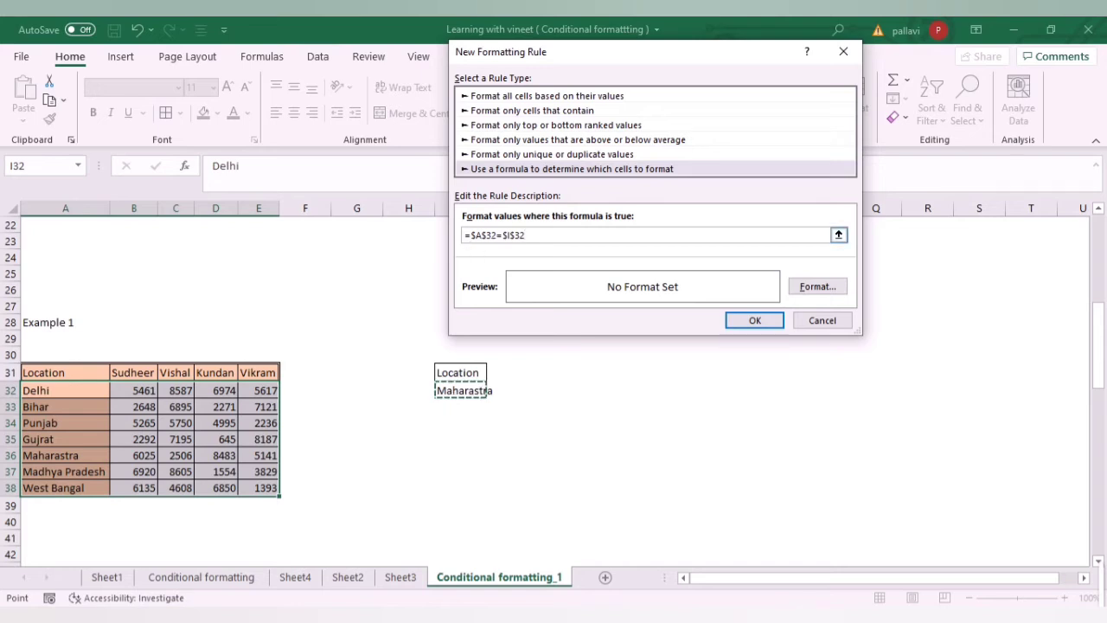
click(485, 235)
key(BackSpace)
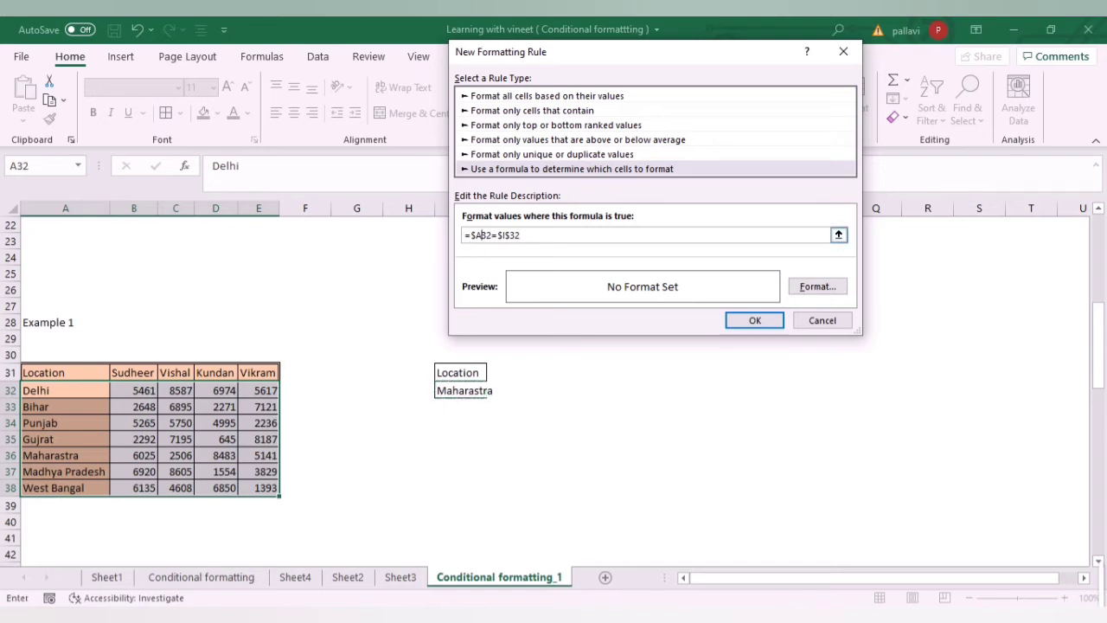
Give the new rule a light blue background fill and apply it to the Example 1 data
click(818, 287)
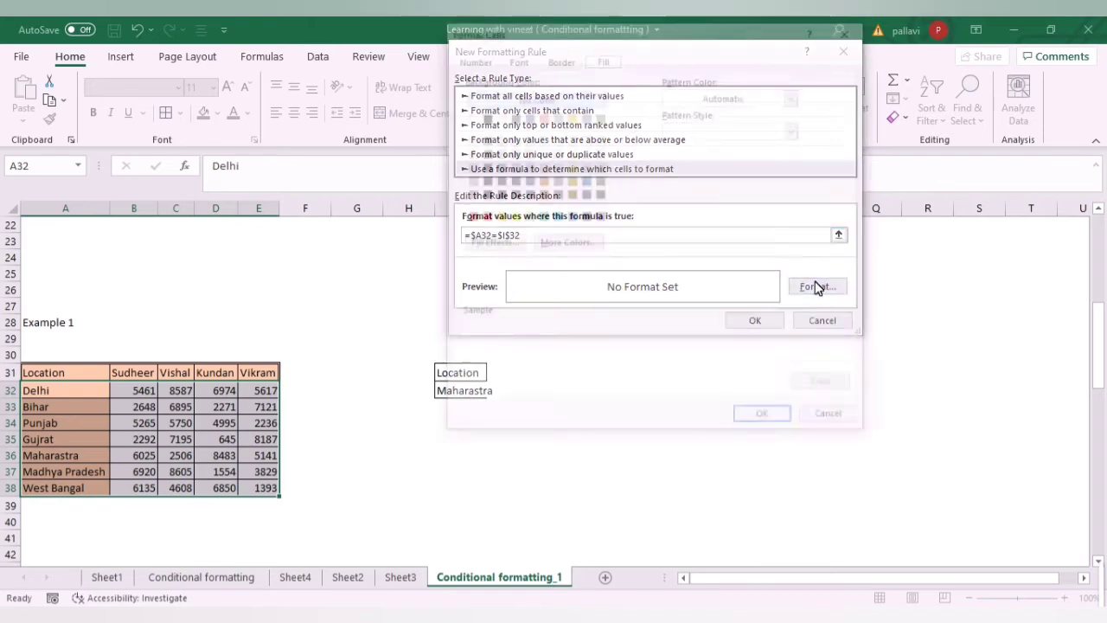
click(556, 217)
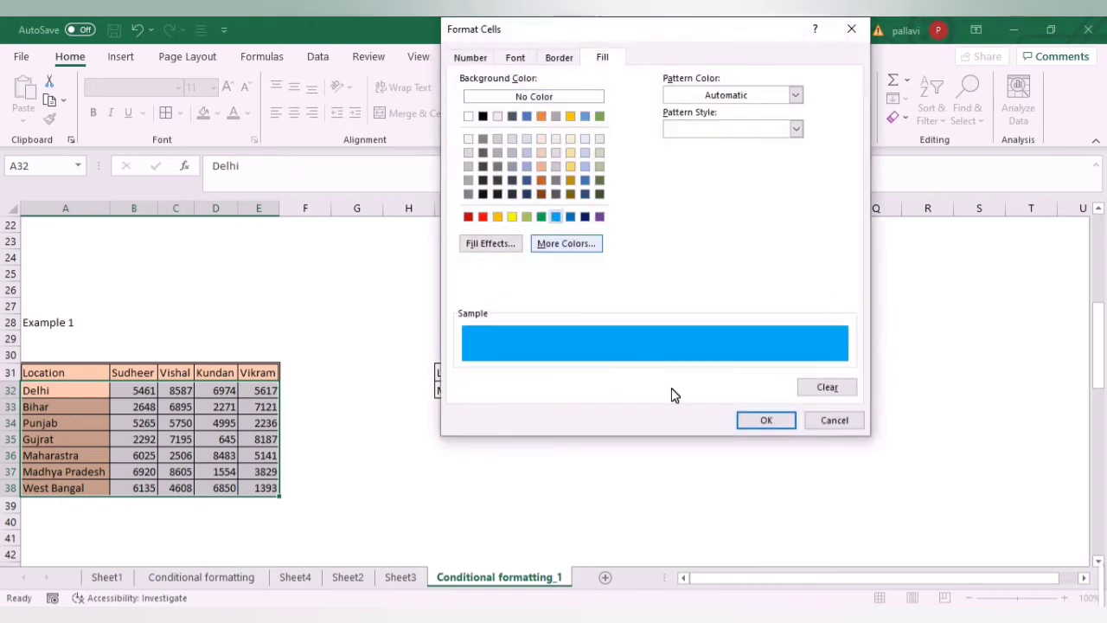
click(741, 420)
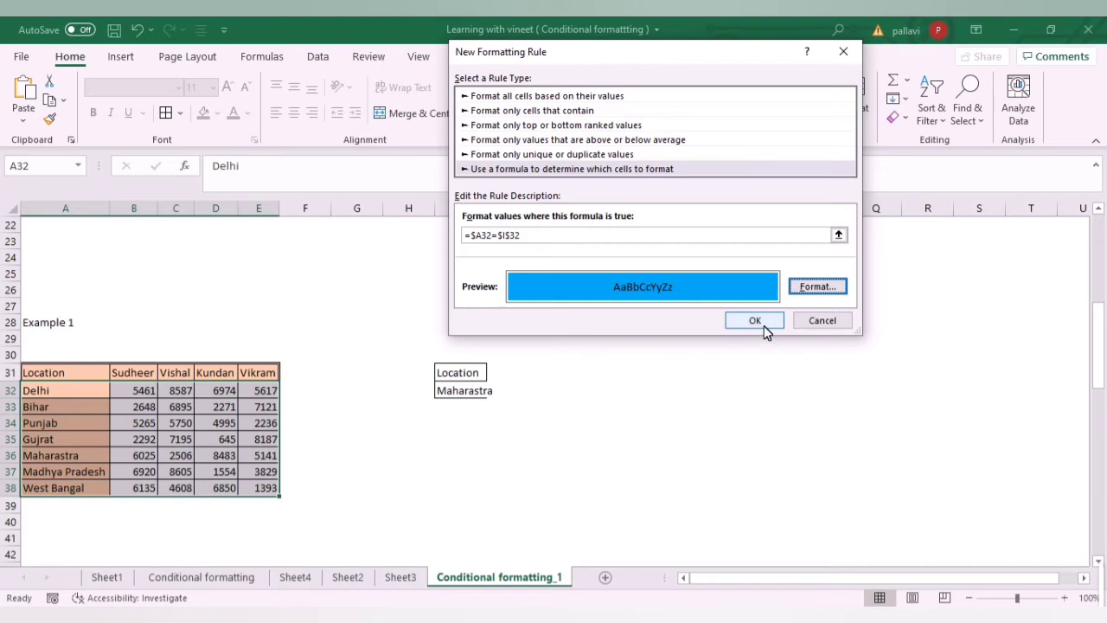
click(764, 324)
Test the row highlighting by entering Delhi and Bihar in turn as the Location criterion in I32
click(461, 397)
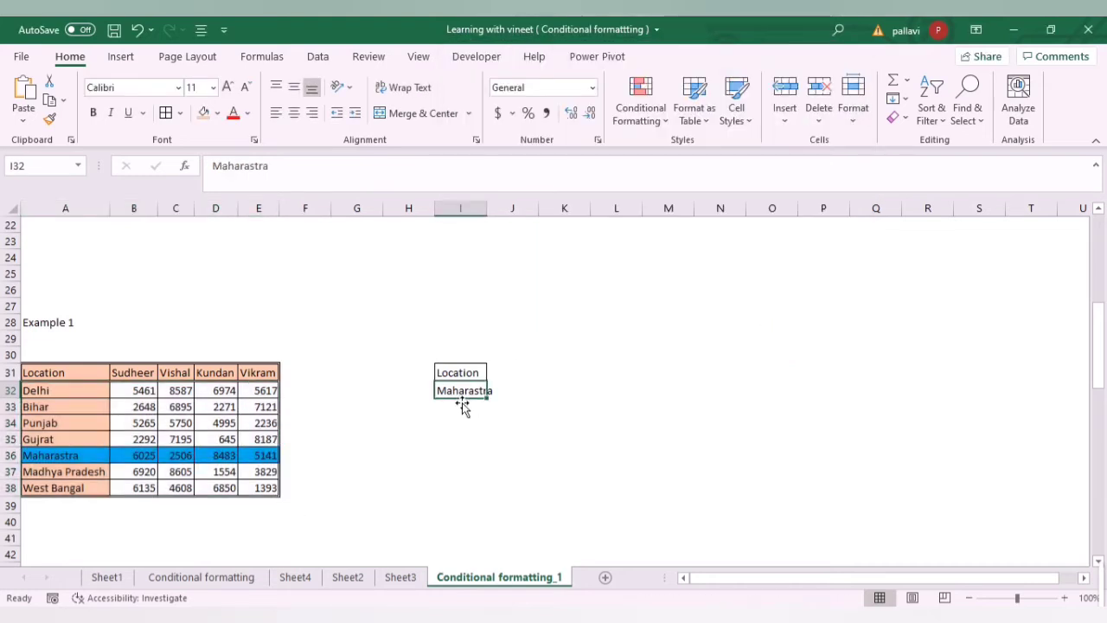
text(Delhi)
click(462, 406)
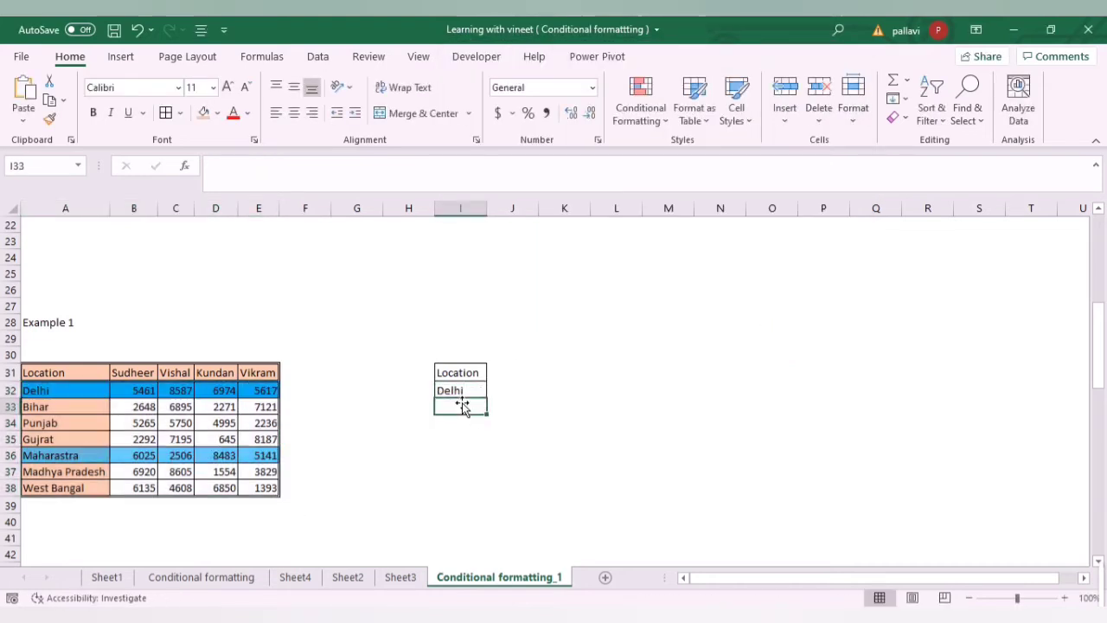
click(460, 390)
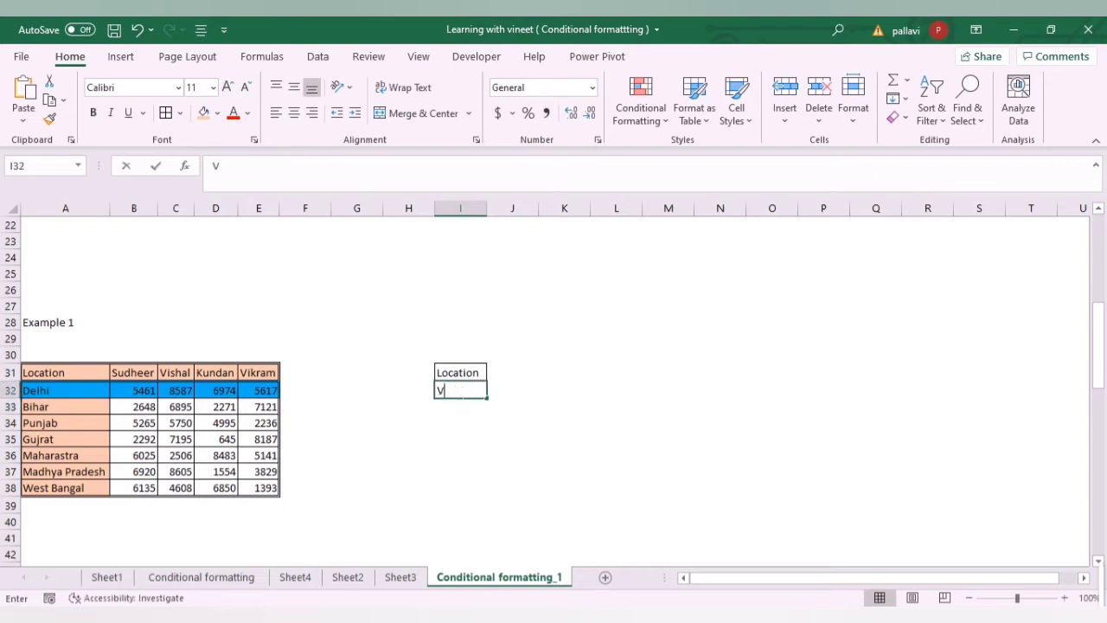
key(BackSpace)
text(Bihar)
click(462, 407)
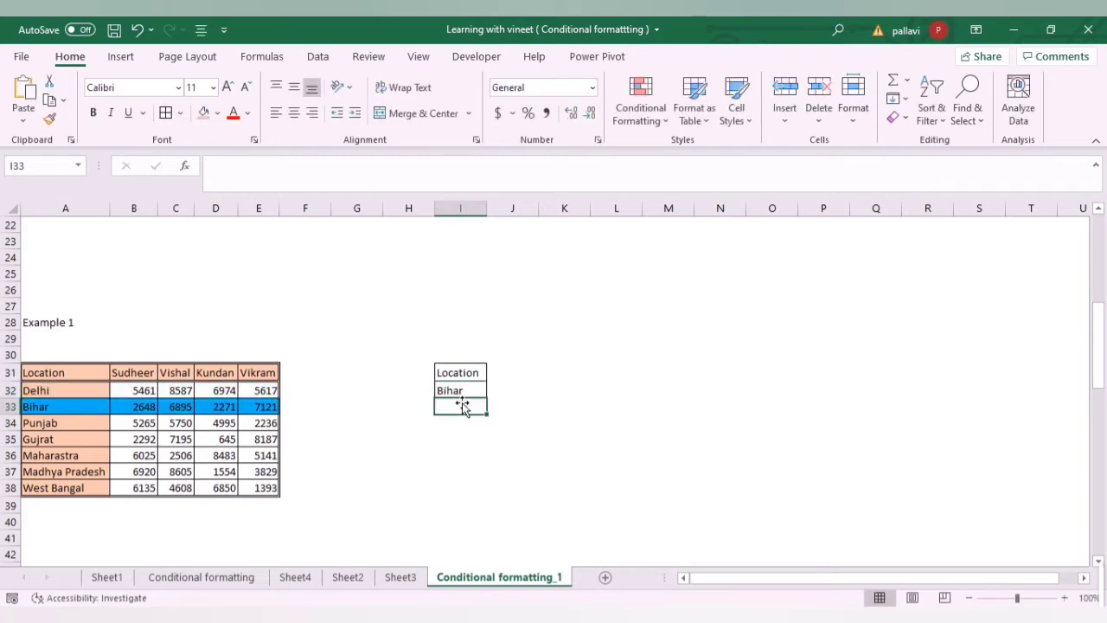
click(379, 406)
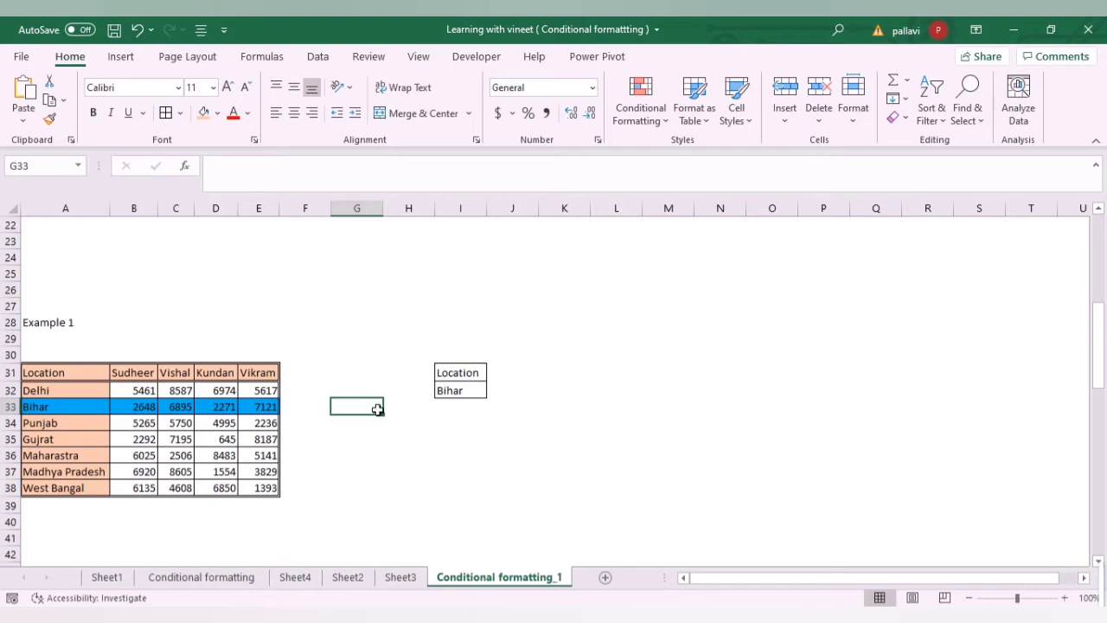
click(345, 442)
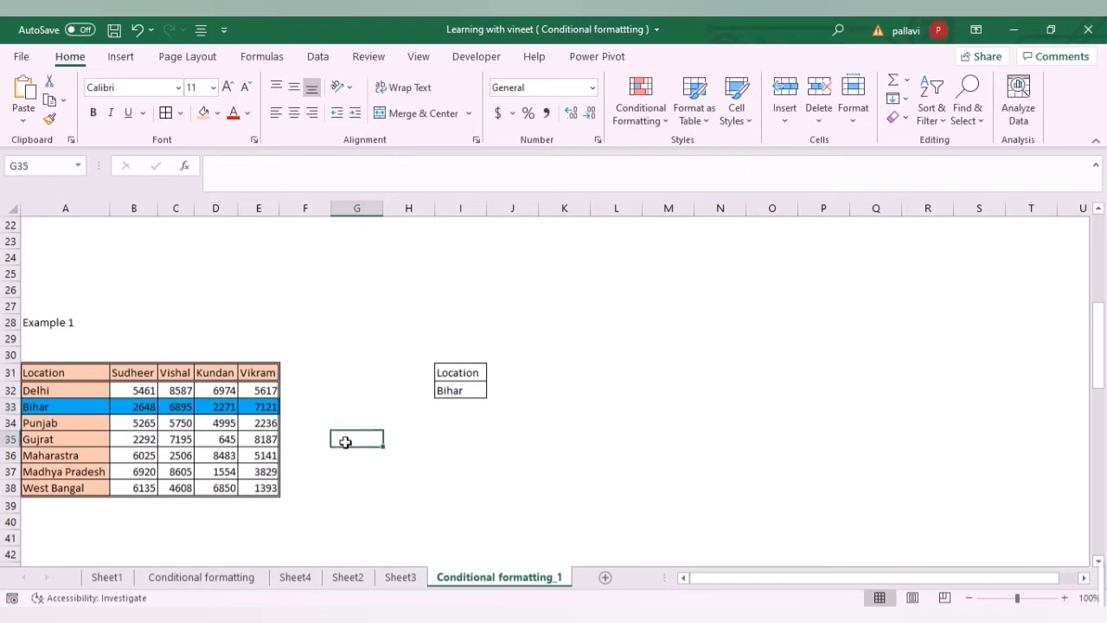
Examine the Example 2 table and its Manager criterion cell I52, ending on the first location cell A52
scroll(524, 472, down, 7)
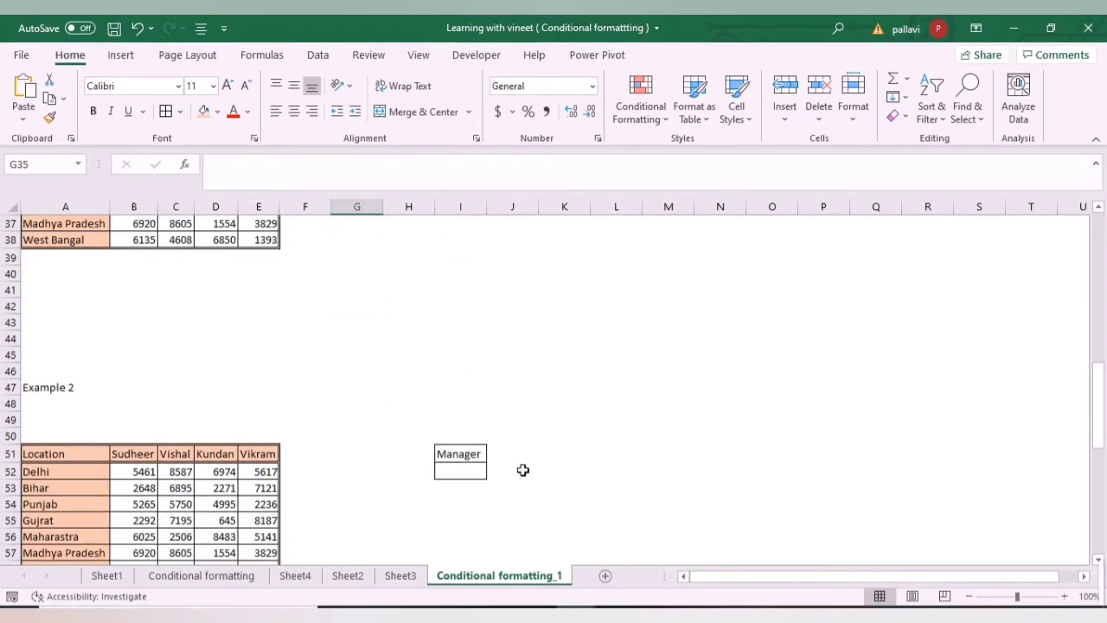
click(292, 430)
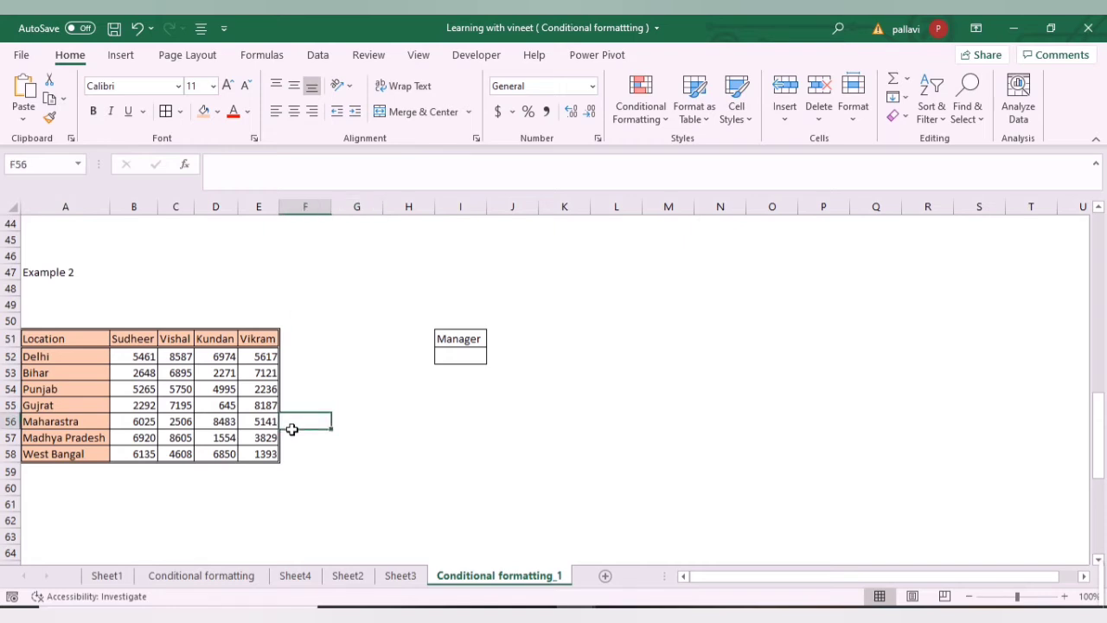
click(43, 379)
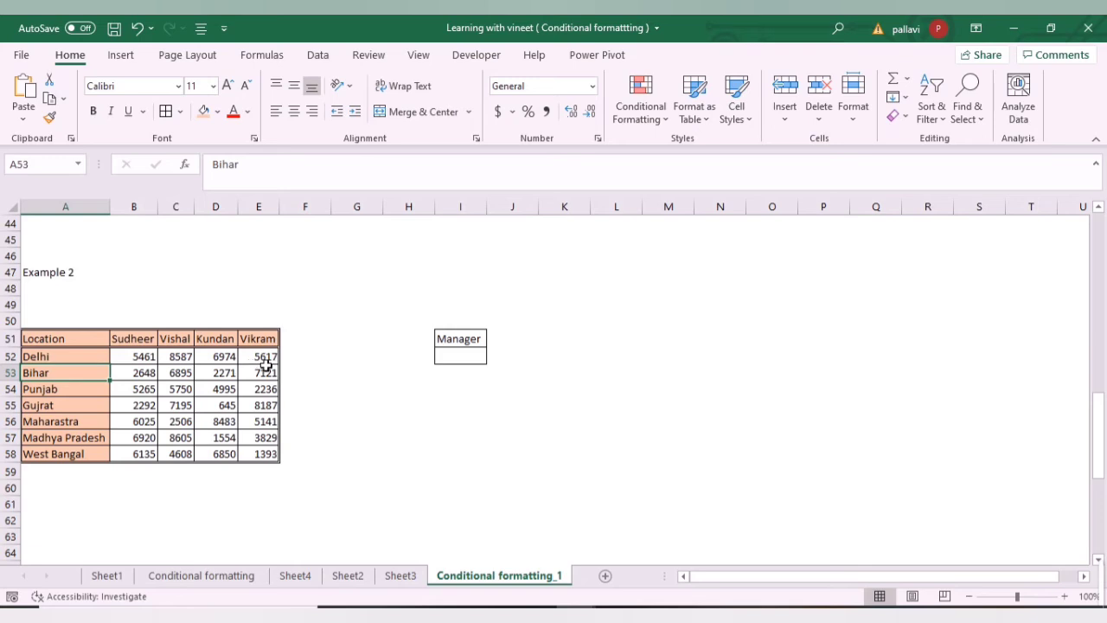
click(443, 344)
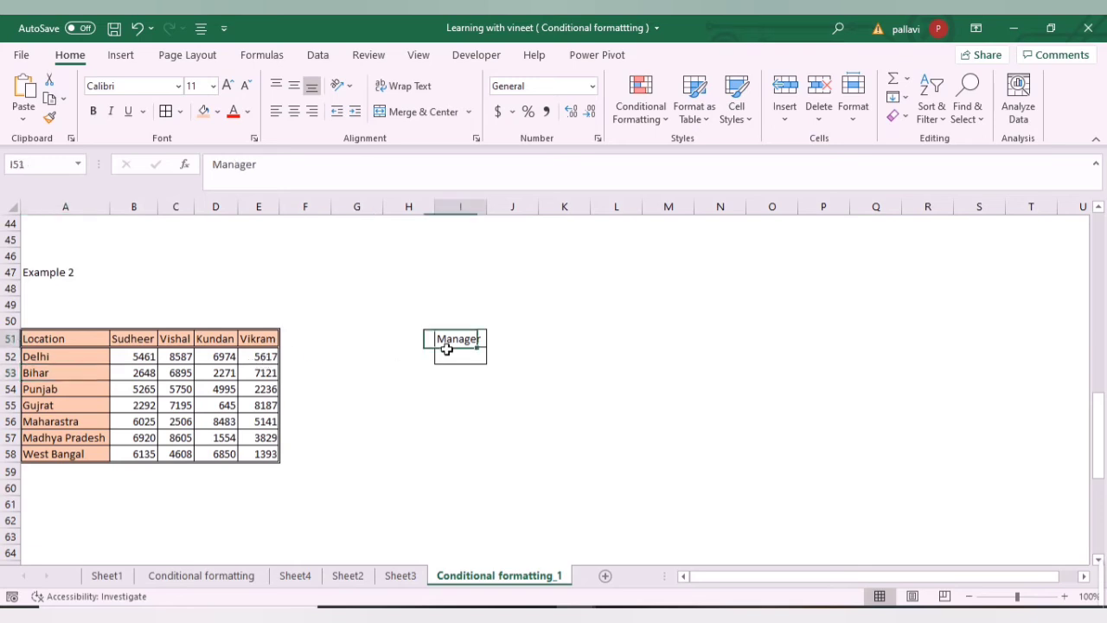
click(451, 367)
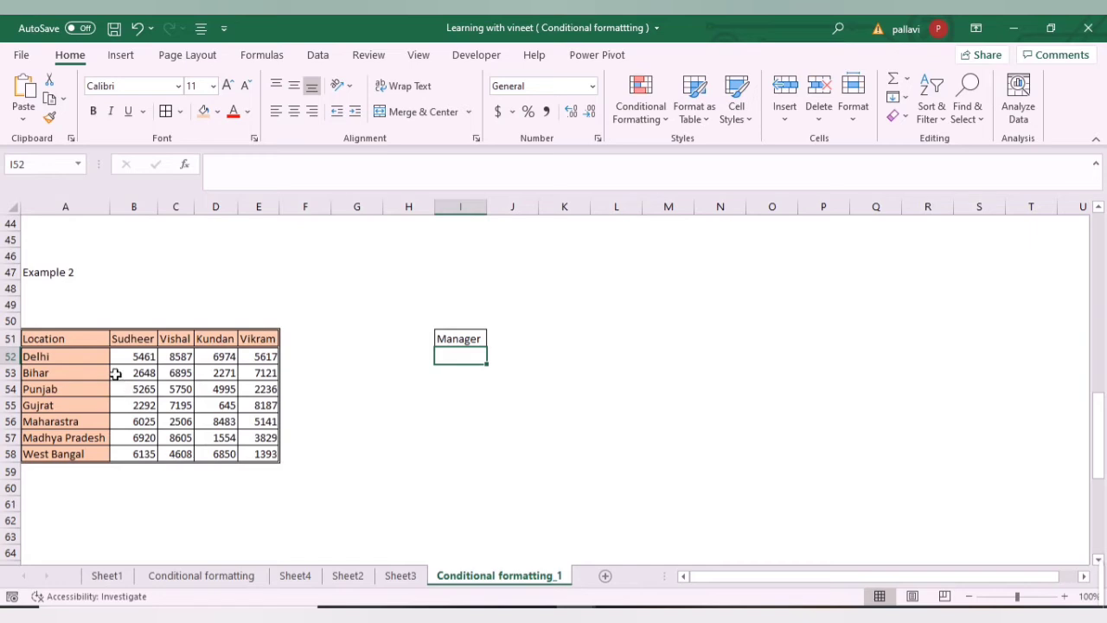
click(110, 374)
key(Up)
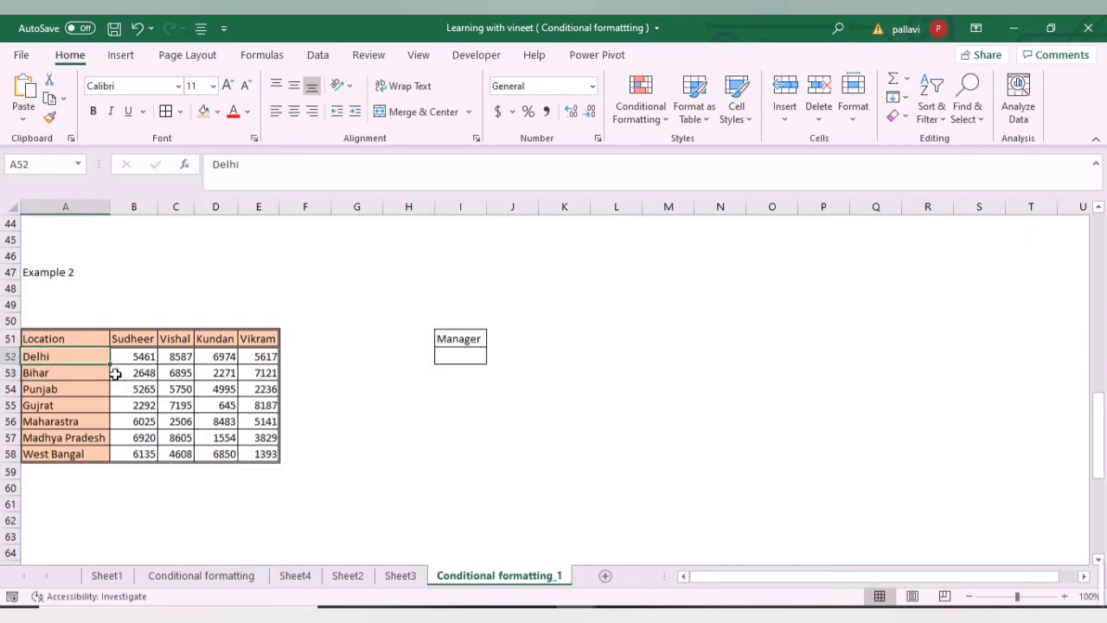
Examine the Example 2 figures in B52:E58 together with the Location heading A51 and the first manager heading B51
key(Right)
key(ctrl+shift+Right)
key(ctrl+shift+Down)
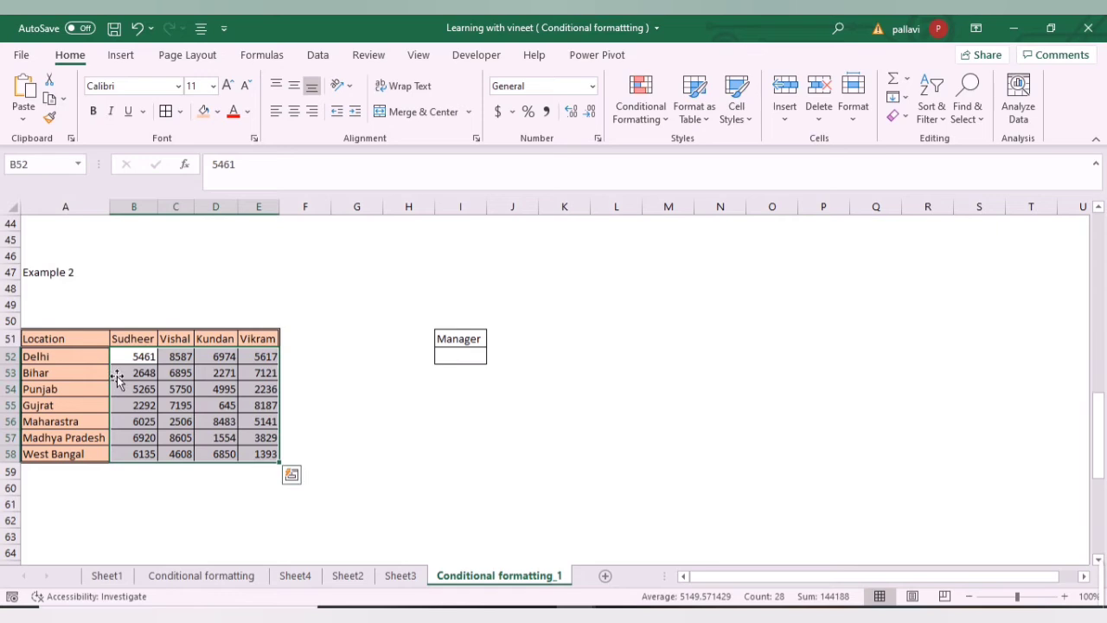
key(Left)
key(Up)
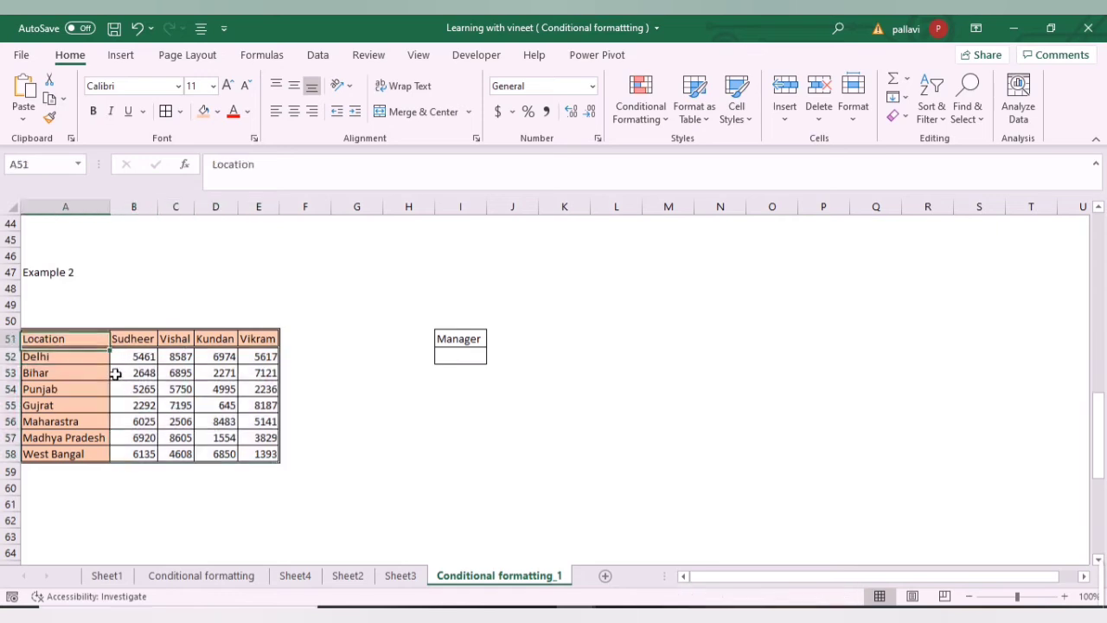
key(Down)
key(Up)
key(Down)
key(Up)
key(Right)
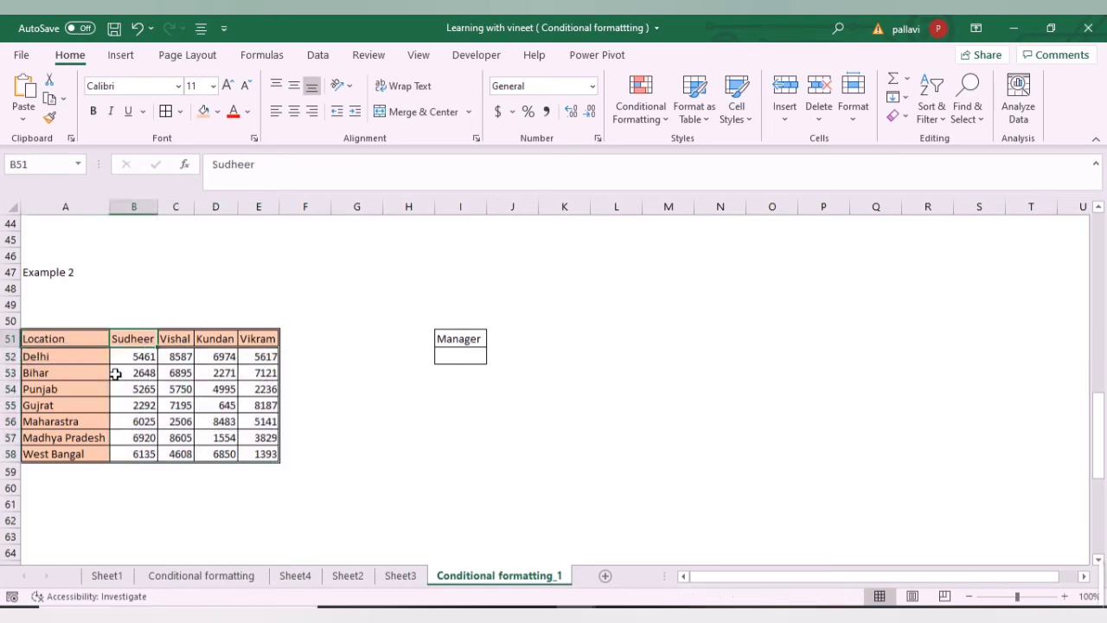
key(Down)
key(Up)
key(Down)
key(Up)
key(Down)
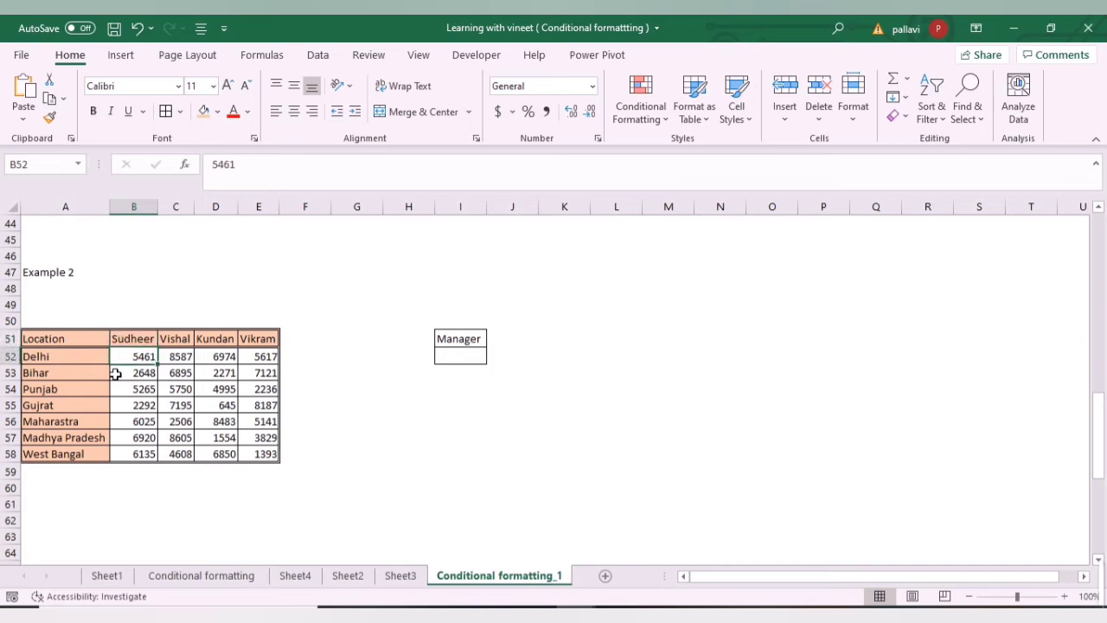
Start a new formula-based conditional formatting rule for the Example 2 figures B52:E58
key(ctrl+shift+Down)
key(ctrl+shift+Right)
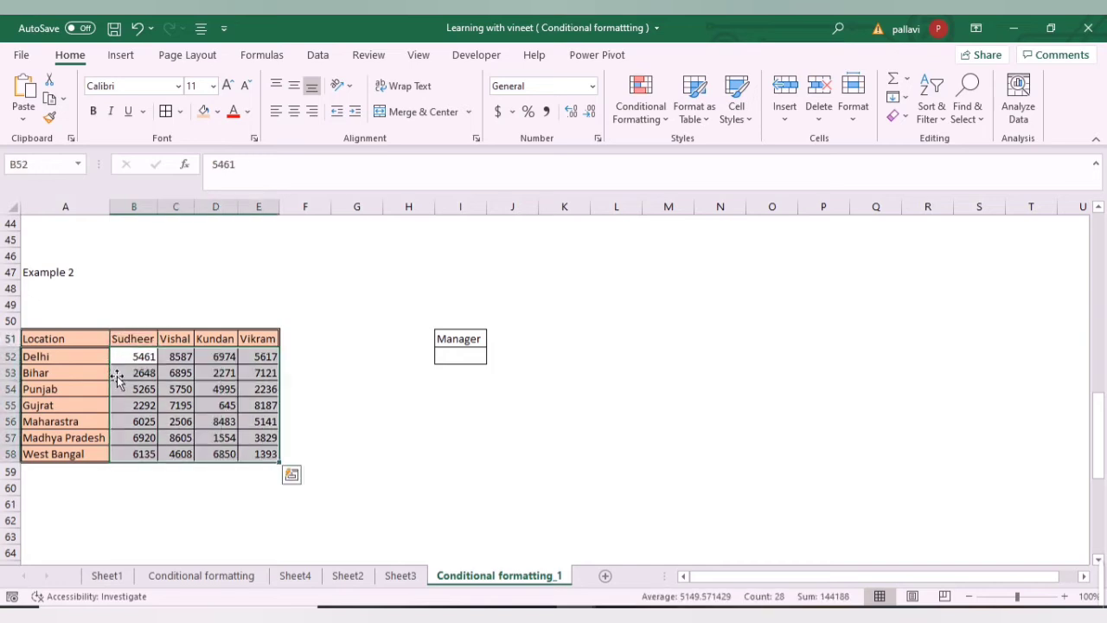
click(634, 112)
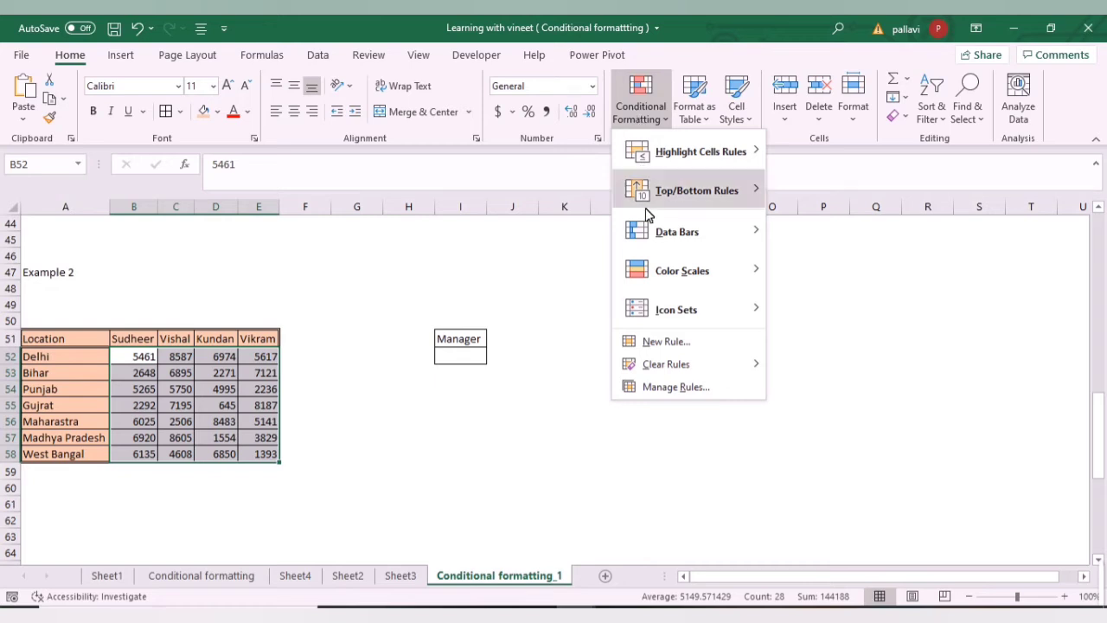
click(646, 343)
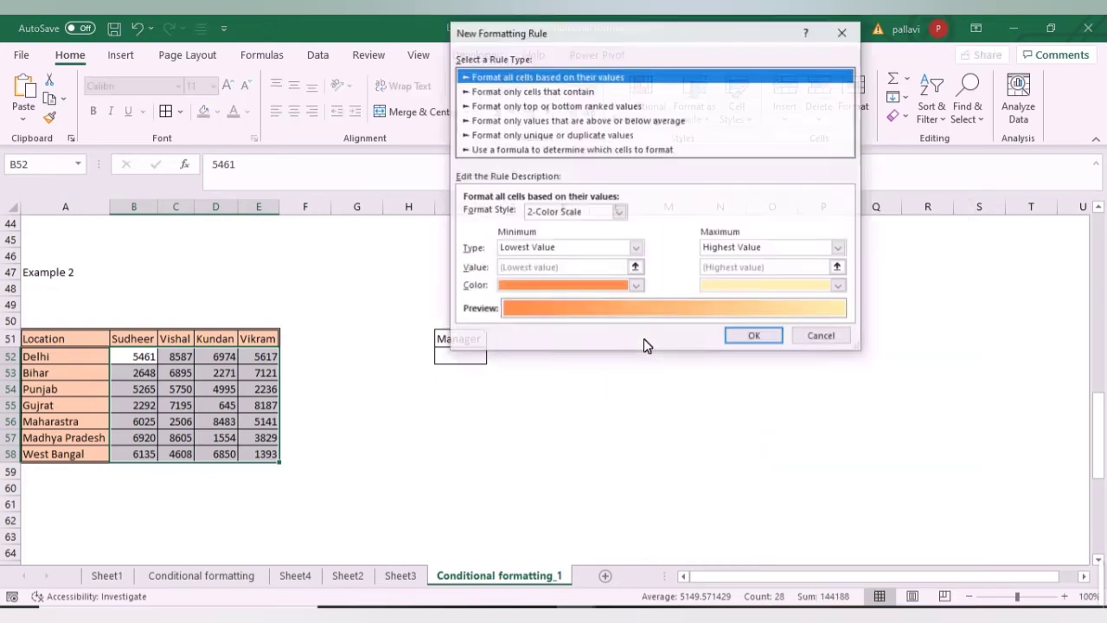
click(534, 151)
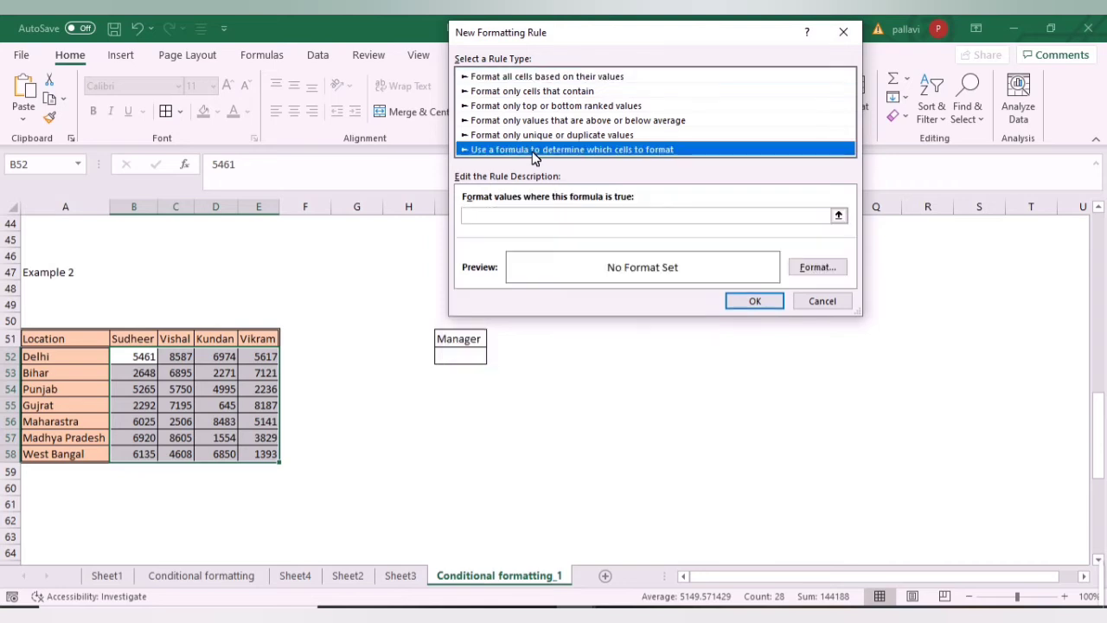
click(524, 215)
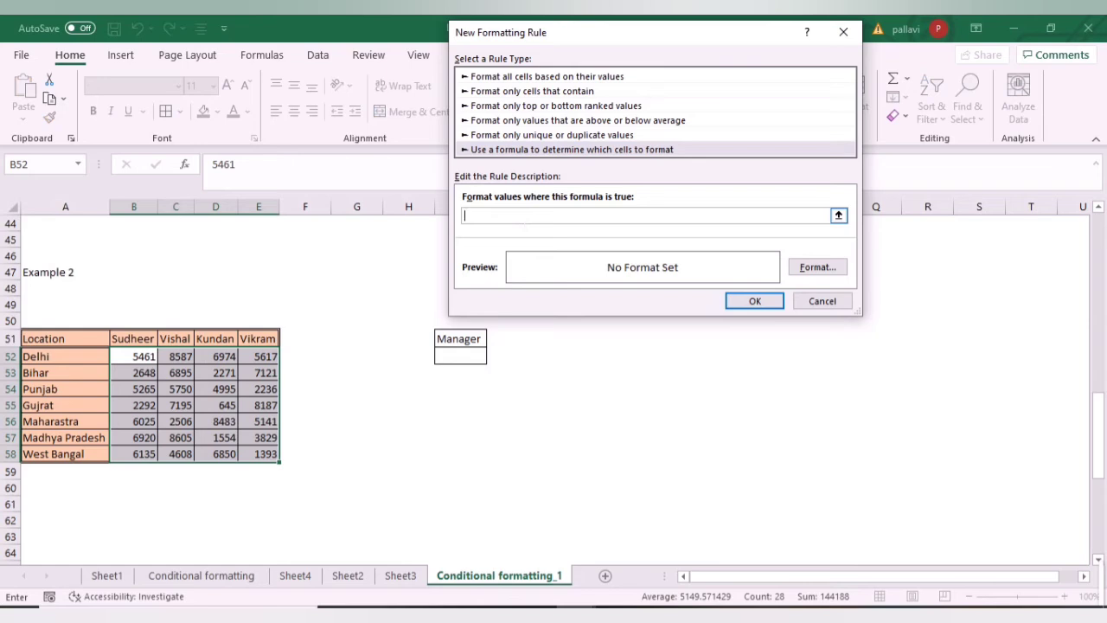
Set the rule's formula to =B$51=$I$52, comparing the manager headings with the Manager criterion
click(52, 361)
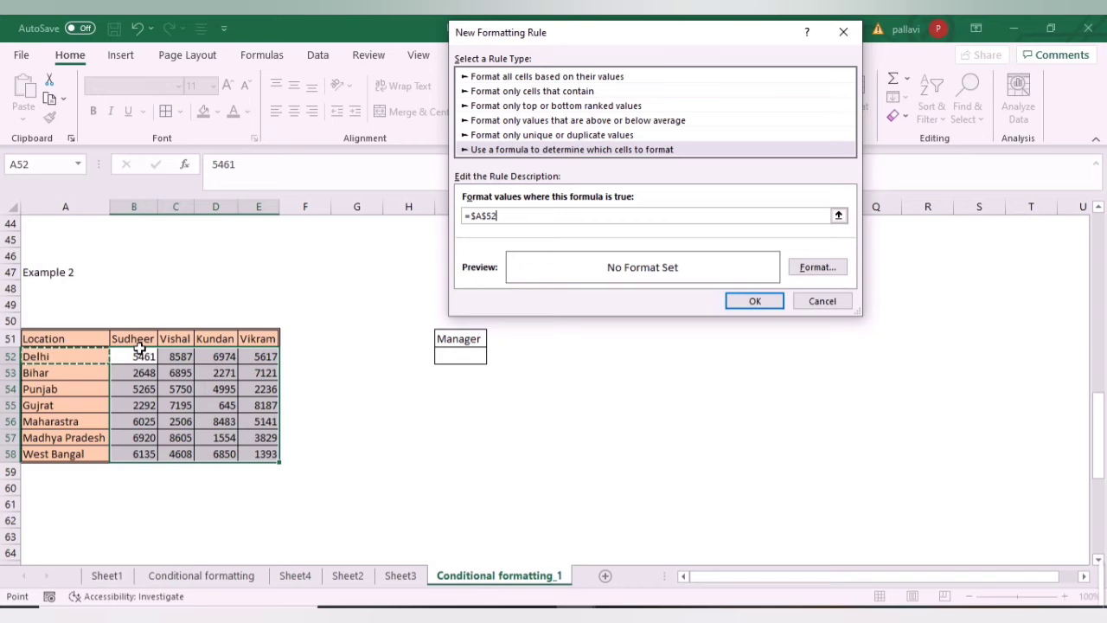
click(154, 339)
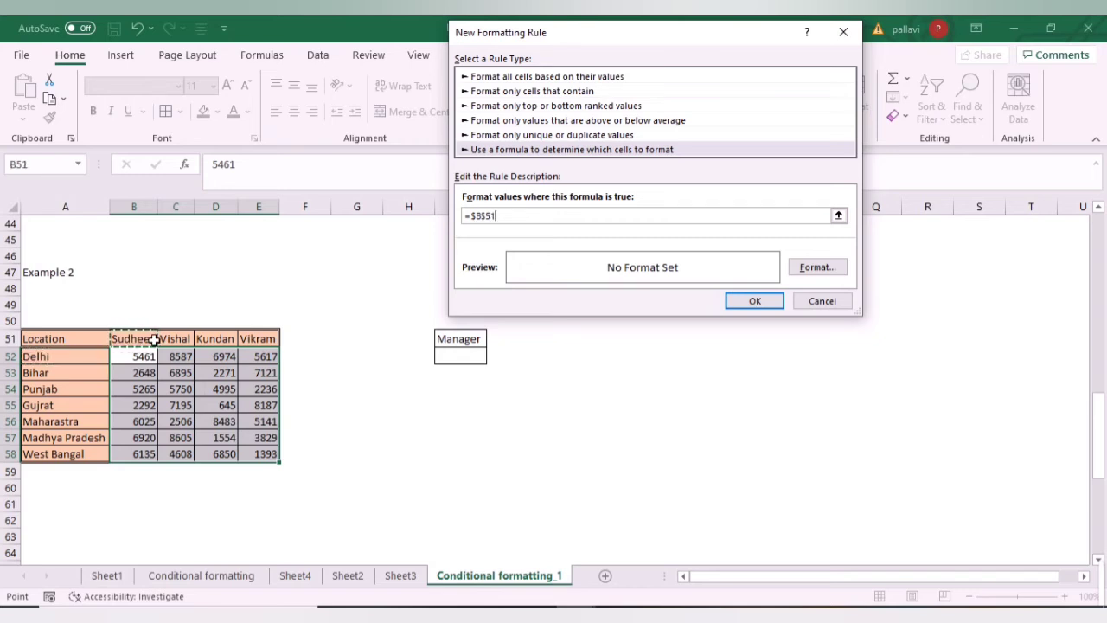
text(=)
click(459, 364)
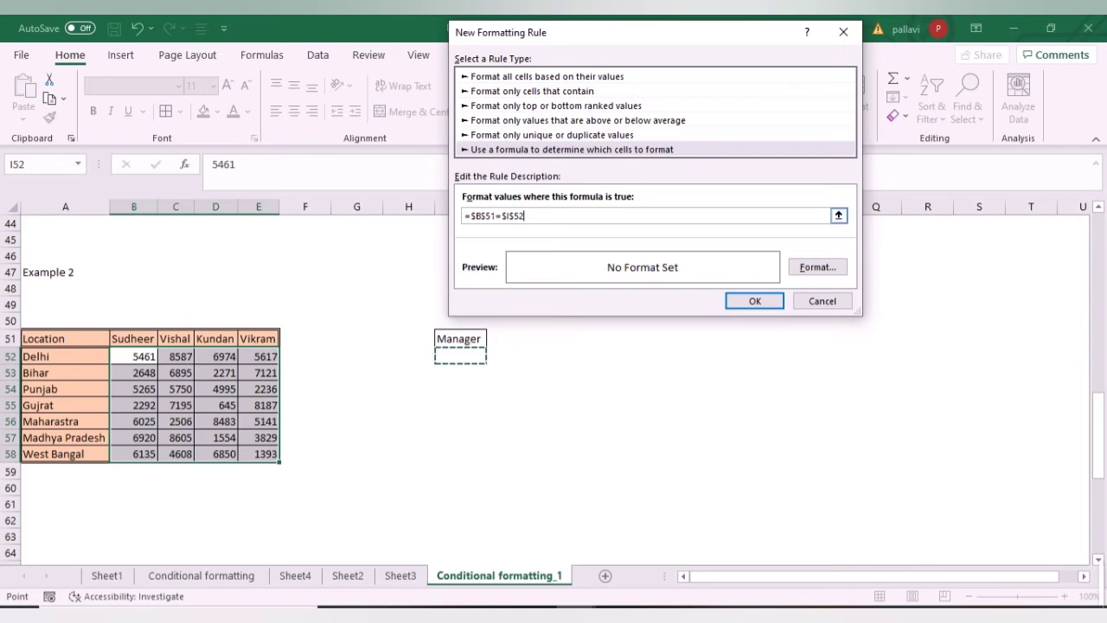
click(481, 215)
key(F4)
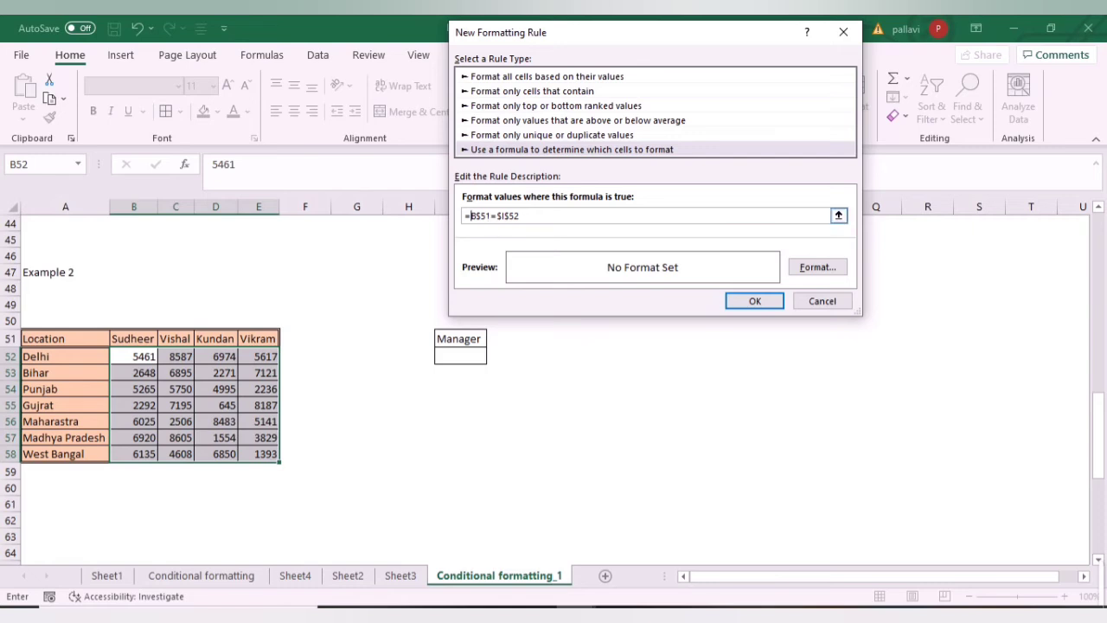
Give the new rule a light green background fill and apply it to the Example 2 figures
click(815, 268)
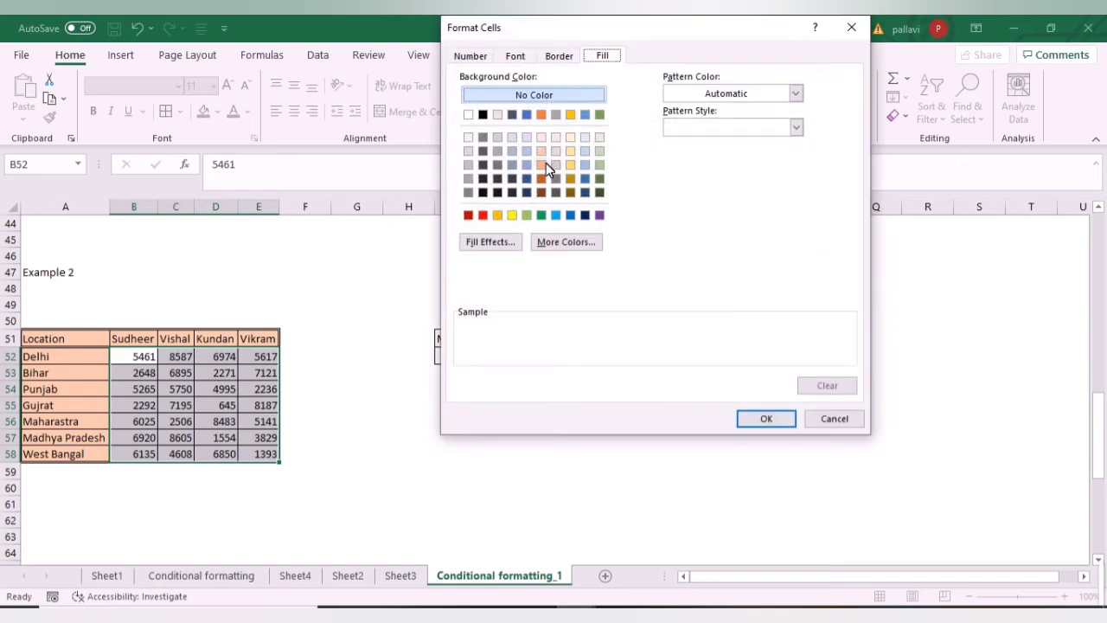
click(601, 191)
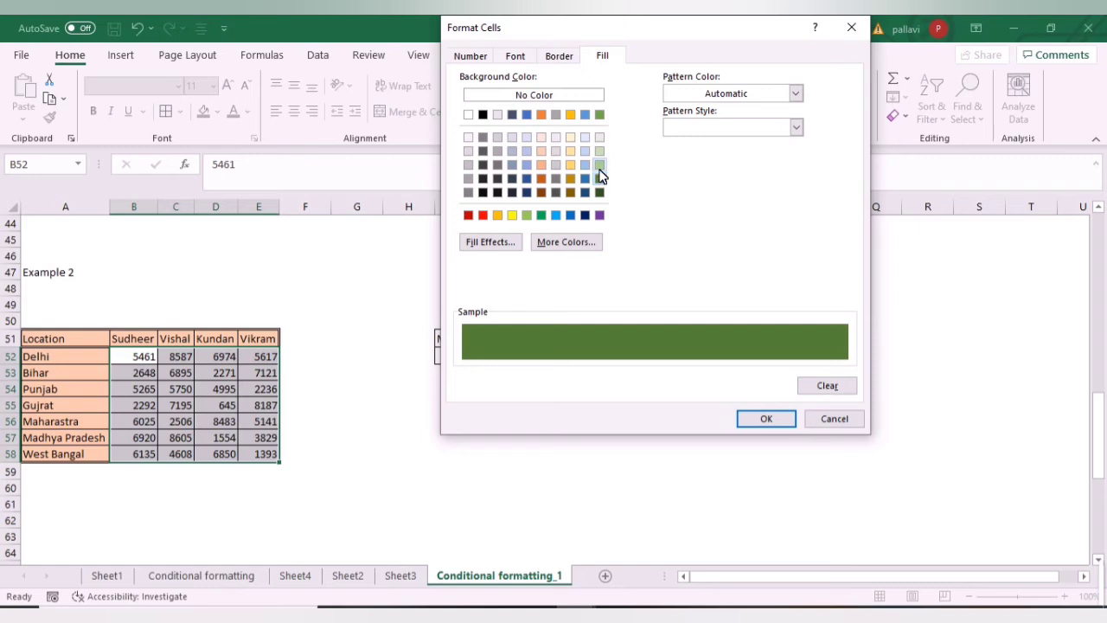
click(600, 165)
click(758, 419)
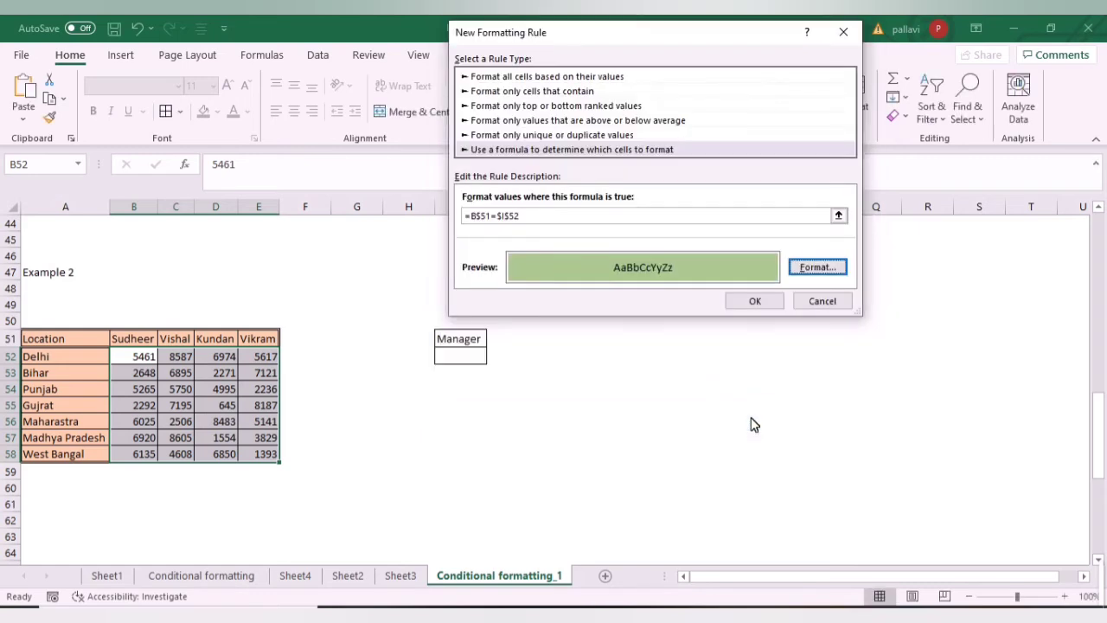
click(755, 303)
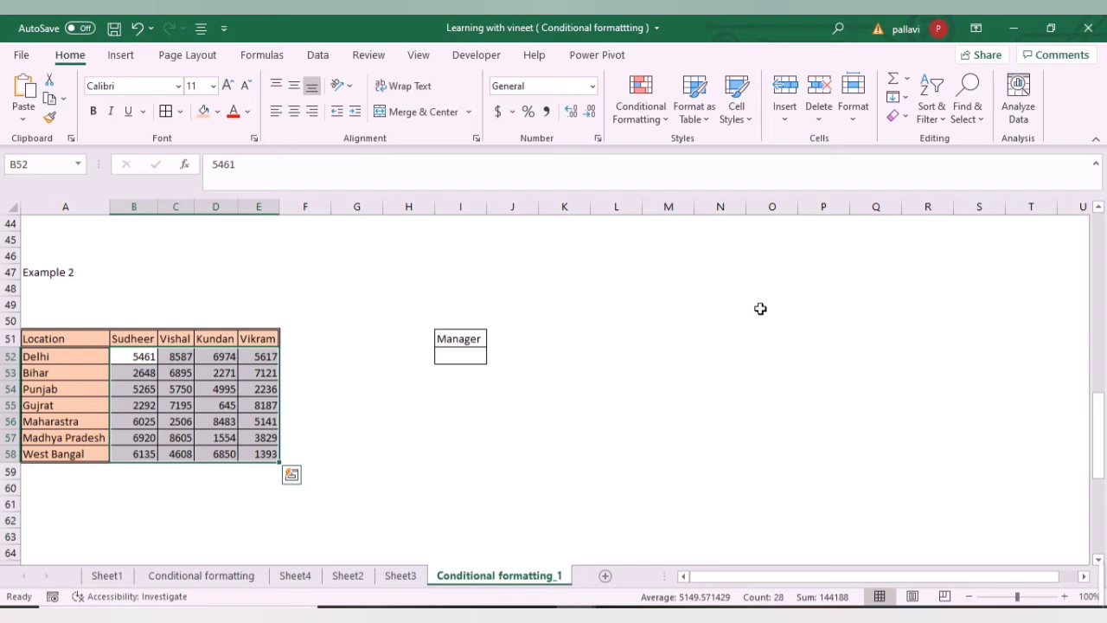
Test the column highlighting by entering the manager's name from heading B51 as the criterion in I52
click(472, 370)
click(473, 363)
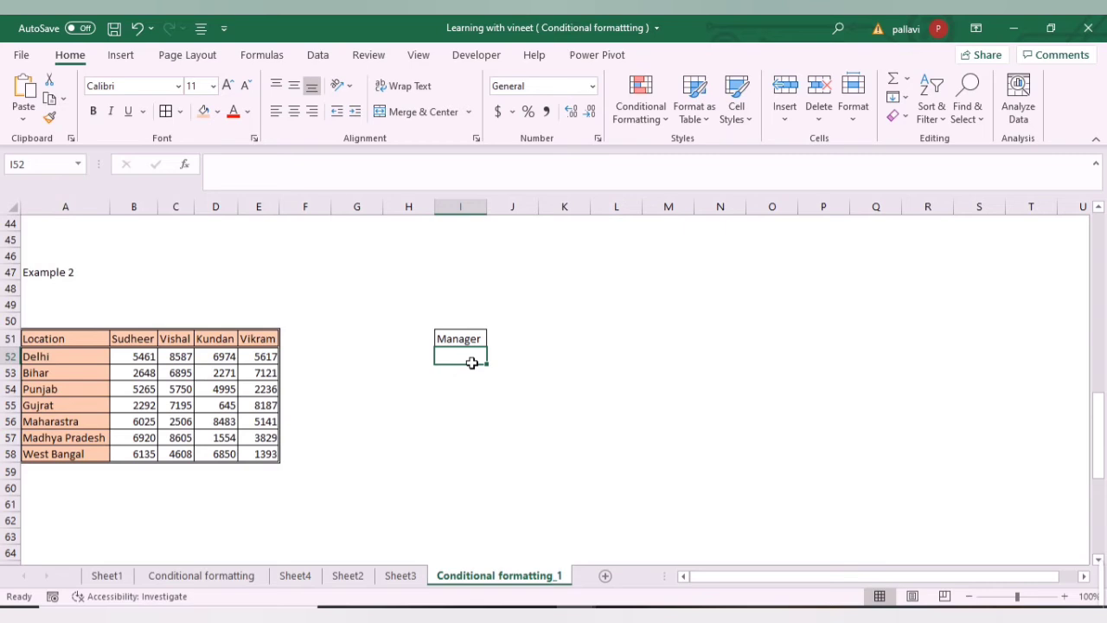
text(Sudhir)
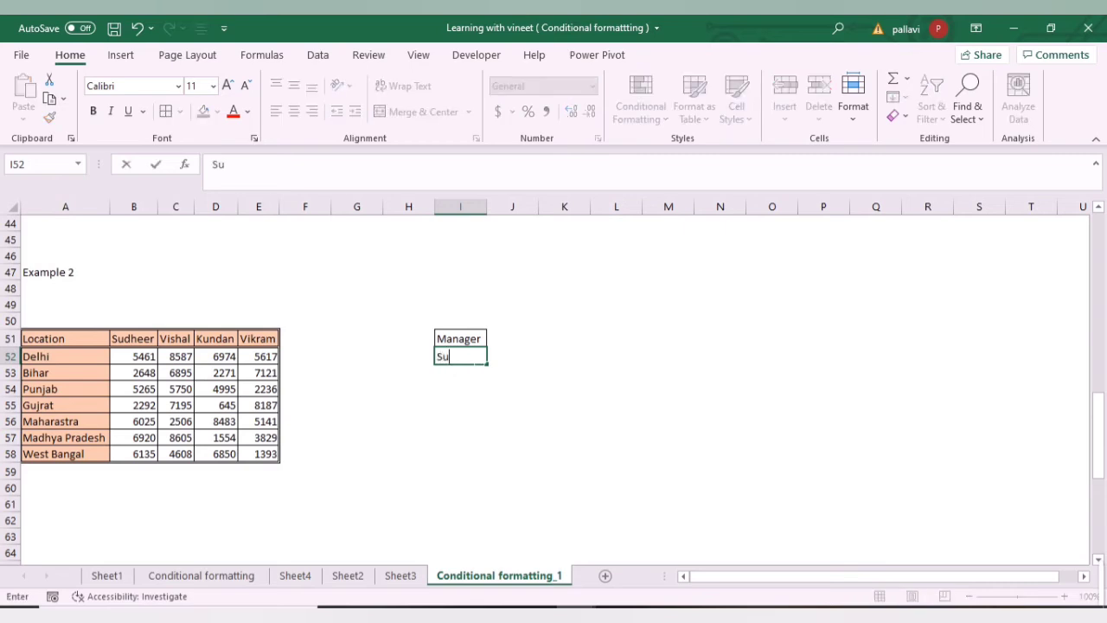
key(BackSpace)
key(BackSpace)
text(eer)
key(Return)
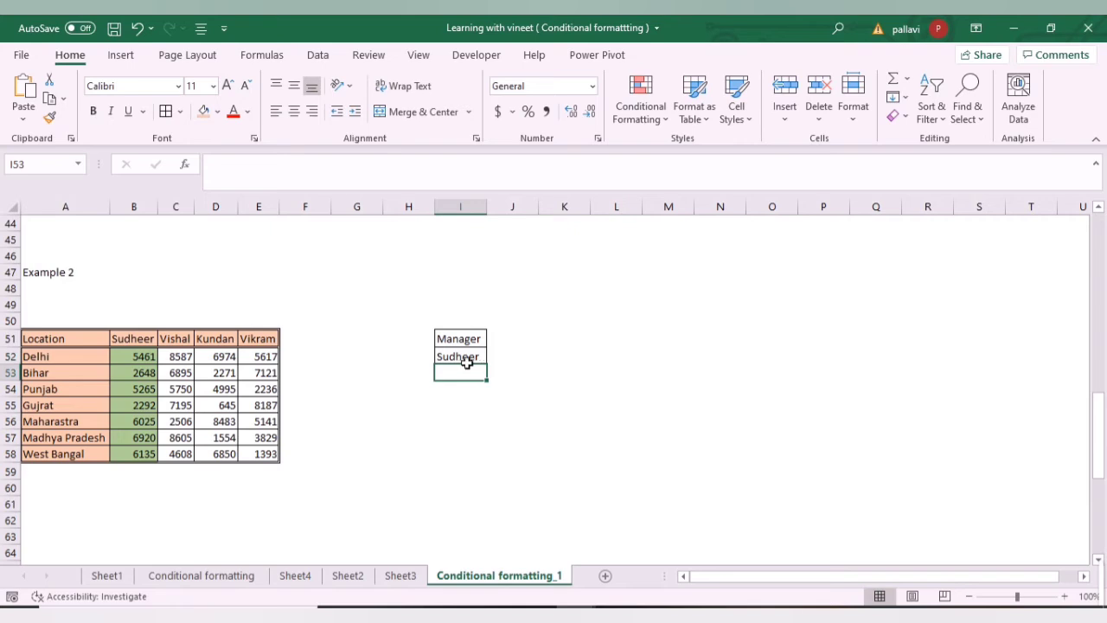
click(467, 358)
click(424, 378)
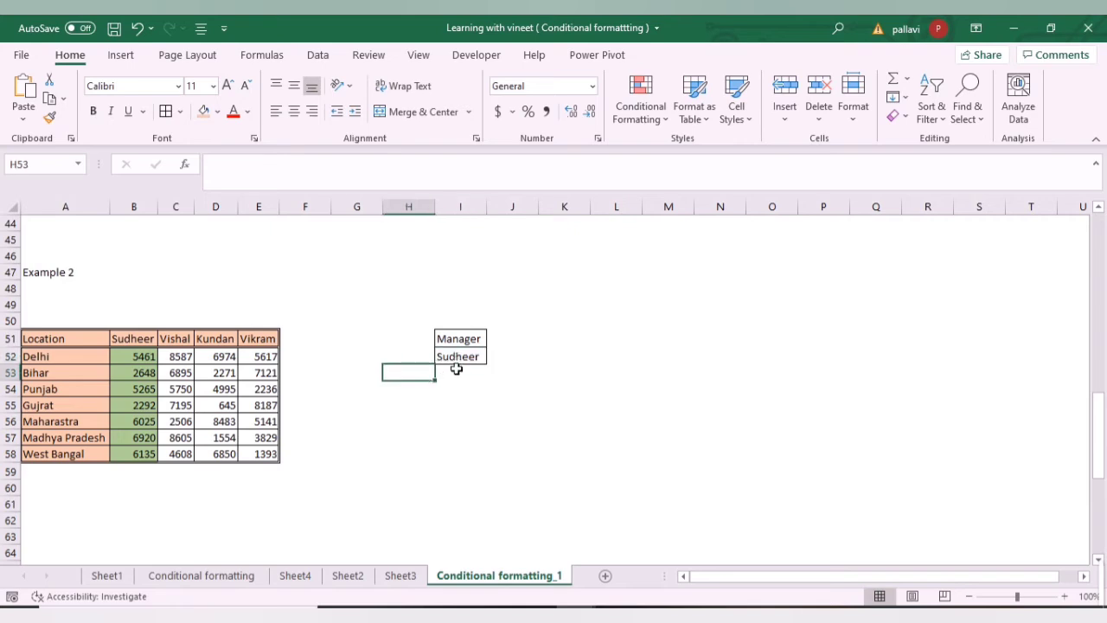
Change the Manager criterion in I52 to the manager's name from heading D51
click(461, 362)
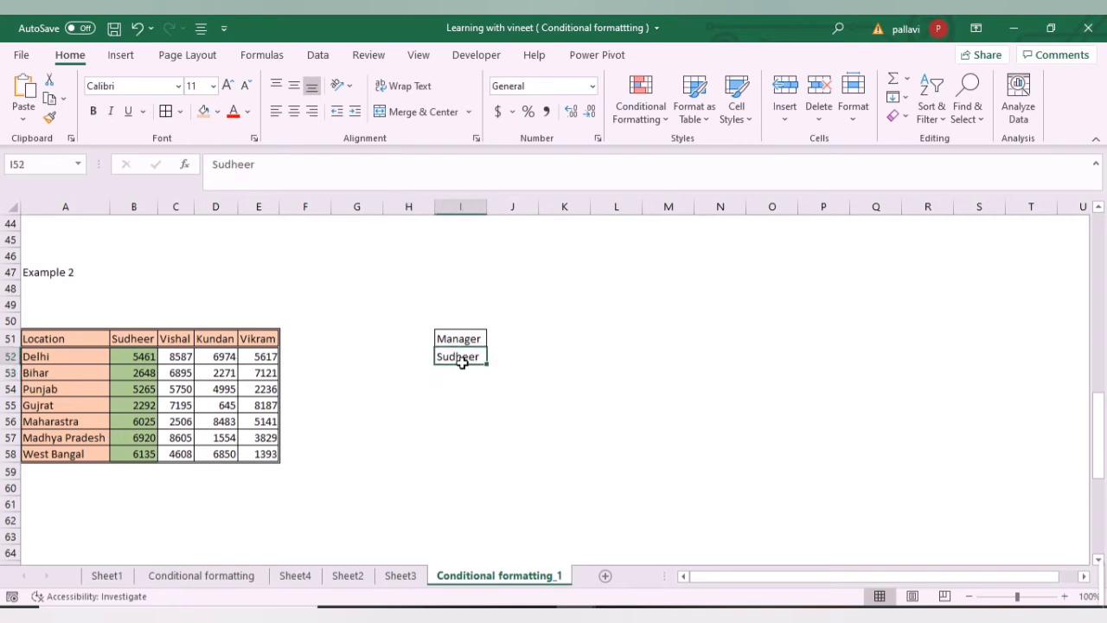
text(Kundan)
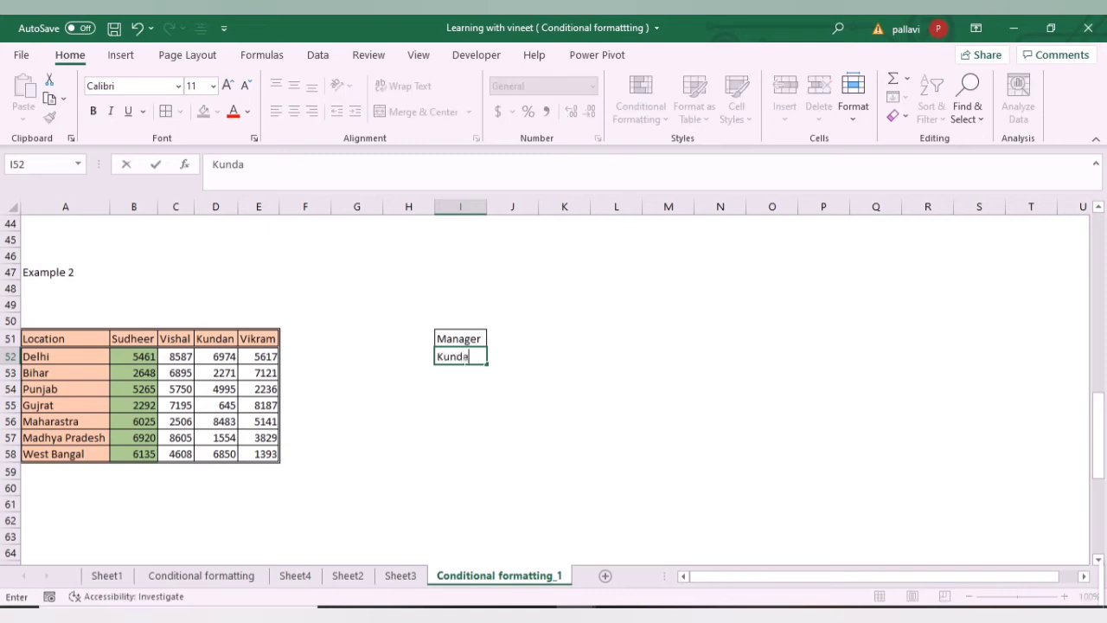
key(Return)
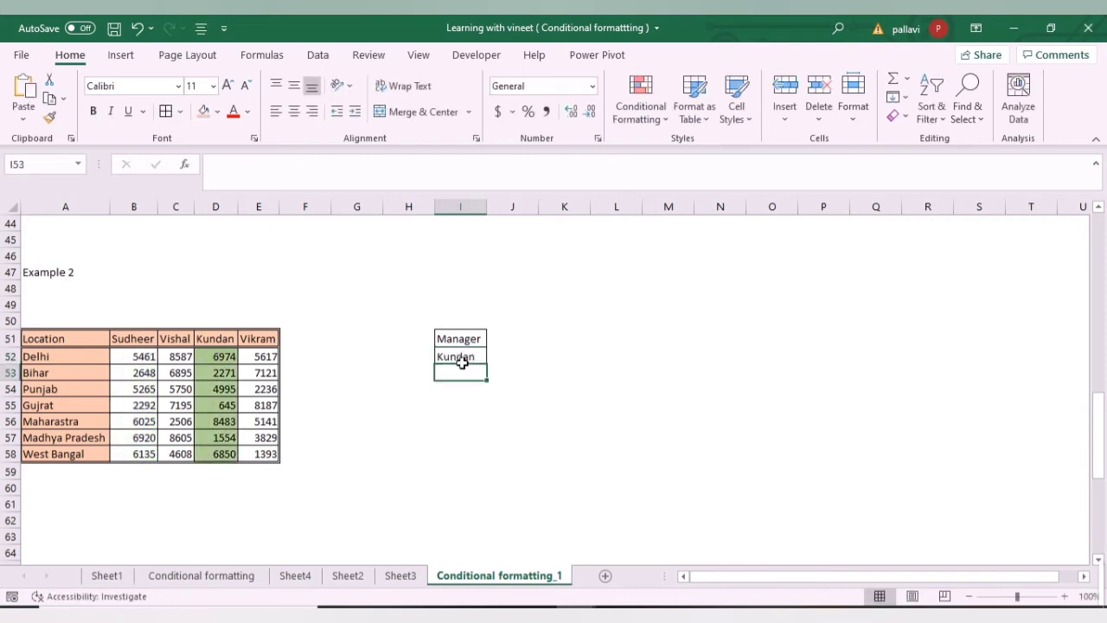
click(294, 390)
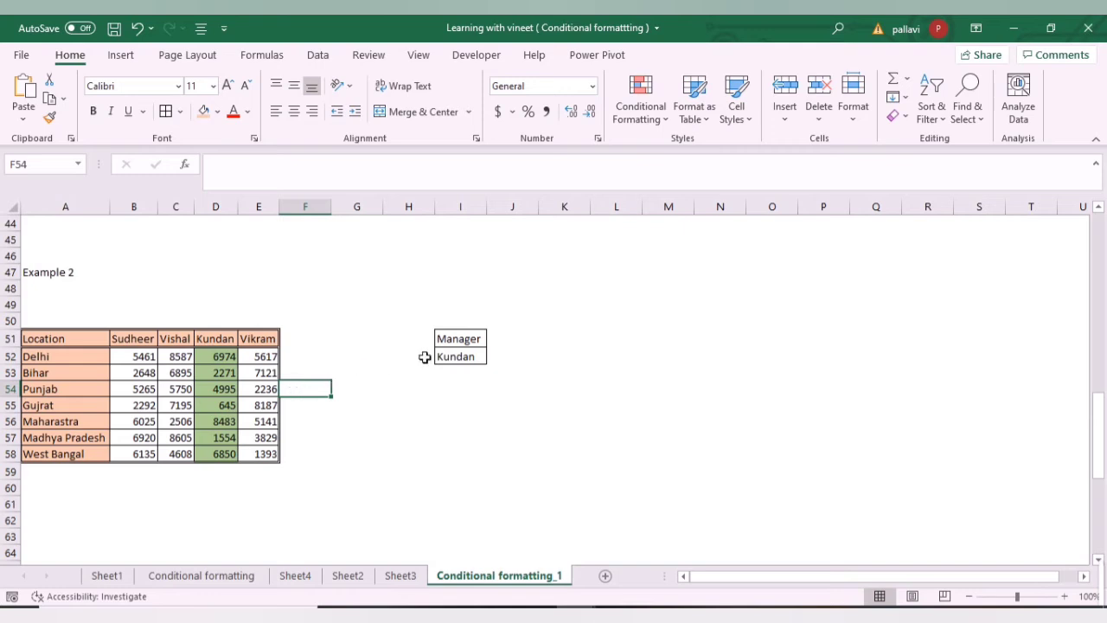
click(460, 358)
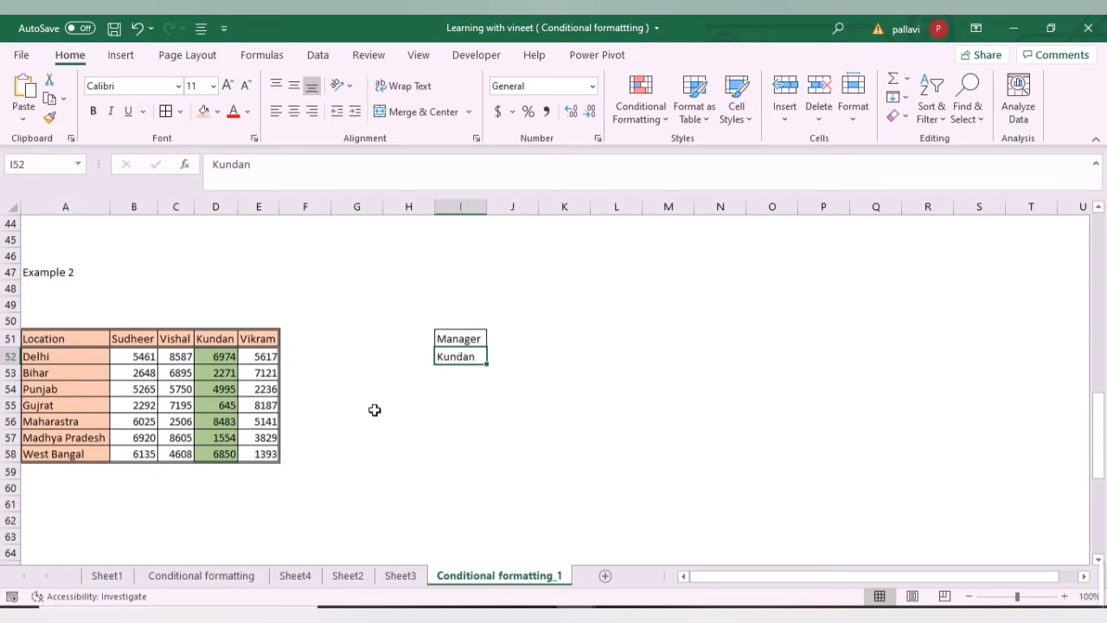
click(290, 442)
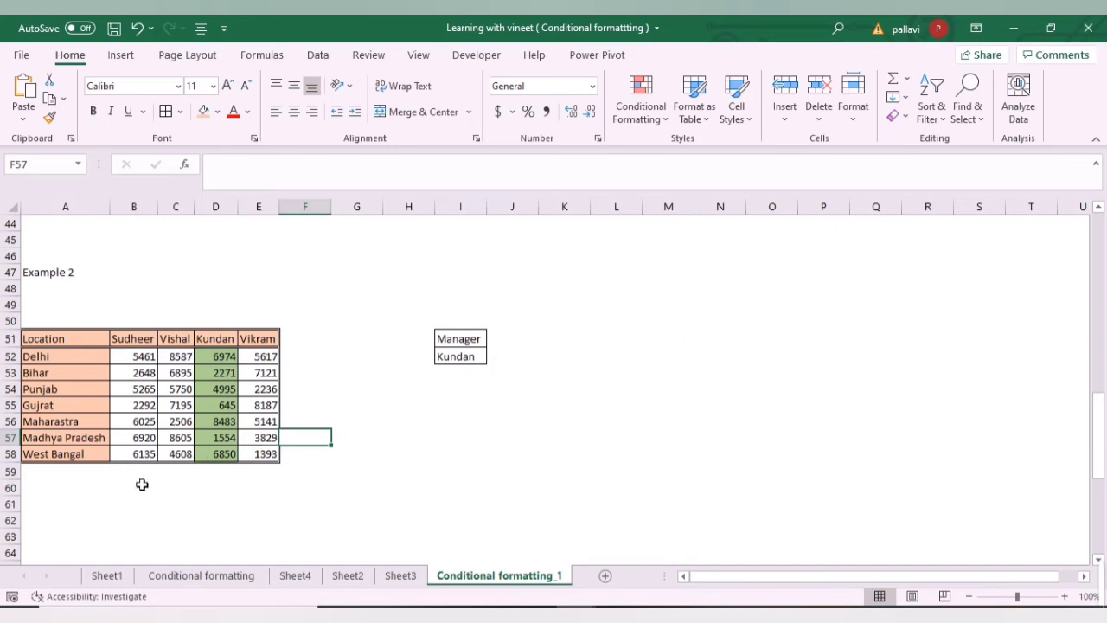
Go down to Example 3 and examine its table and the Location and Manager criteria in J74:K75
click(76, 509)
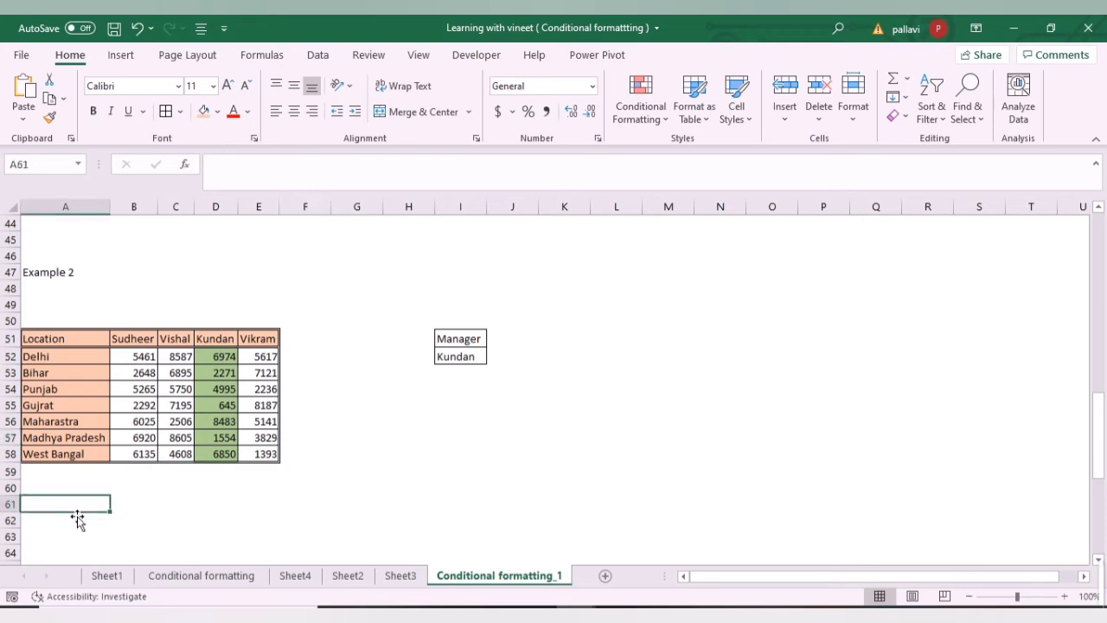
key(Down)
key(Down)
key(Down)
key(Down)
key(Down)
key(Down)
key(Down)
key(Down)
key(Down)
key(Down)
key(Down)
key(Down)
key(Down)
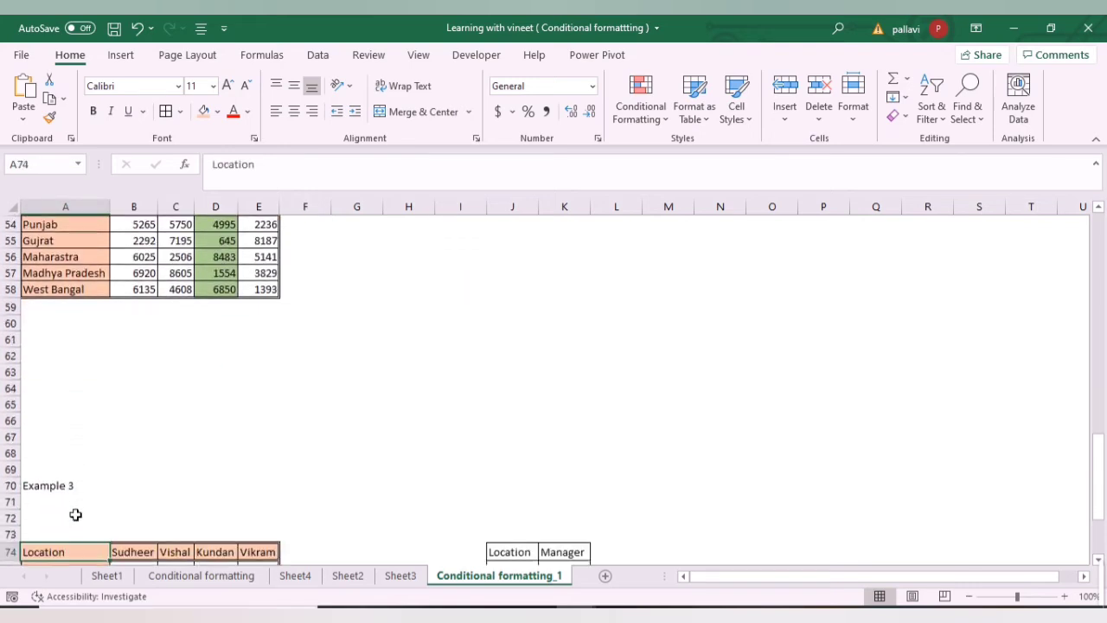
key(Down)
key(Down)
key(Down)
key(Down)
key(Down)
key(Down)
key(Down)
key(Down)
key(Down)
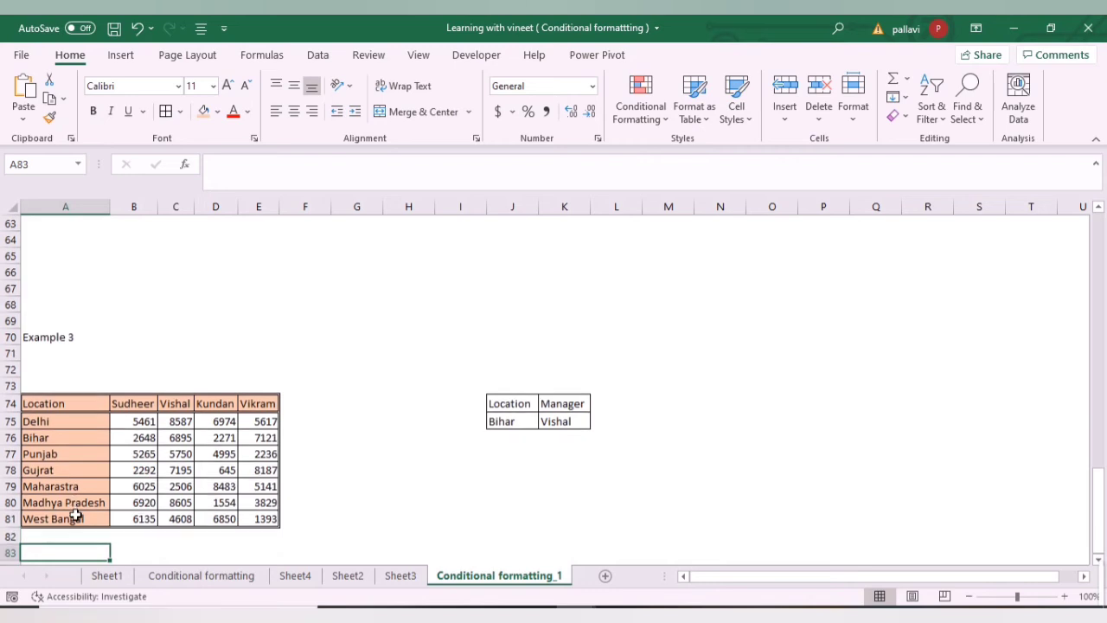
key(Up)
key(Up)
key(Up)
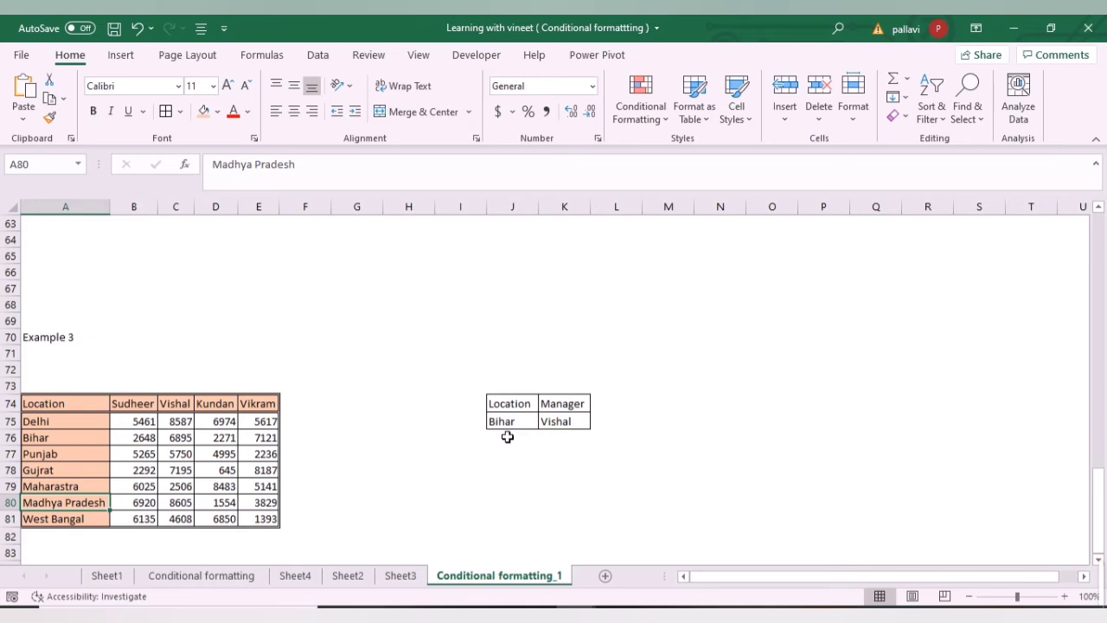
Start a new formula-based conditional formatting rule for the Example 3 figures in B75:E81
click(131, 425)
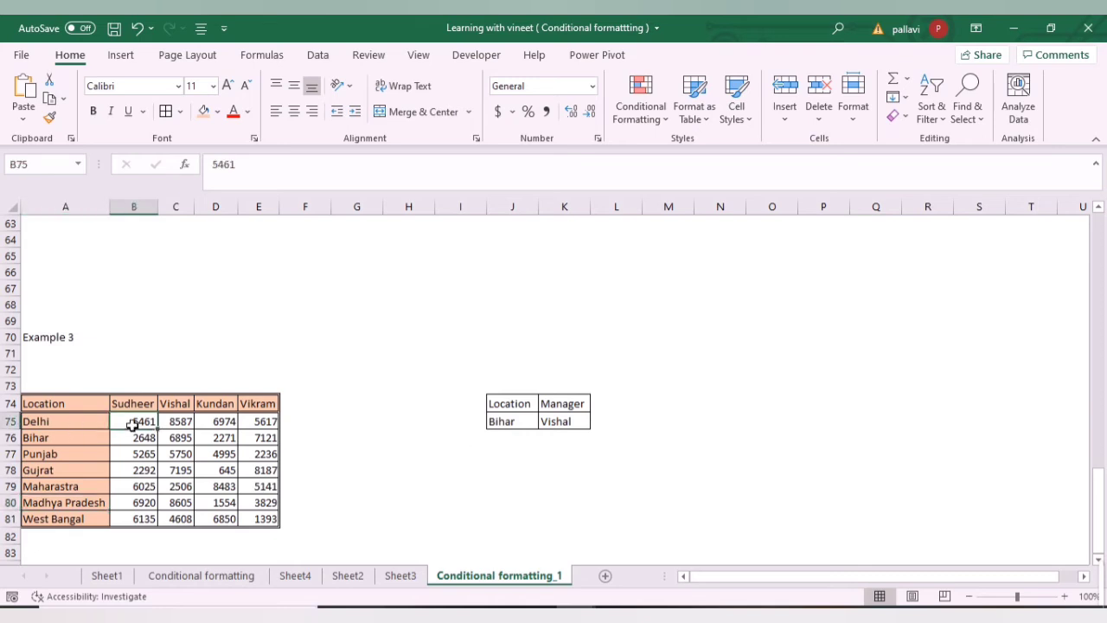
key(ctrl+shift+Down)
key(ctrl+shift+Right)
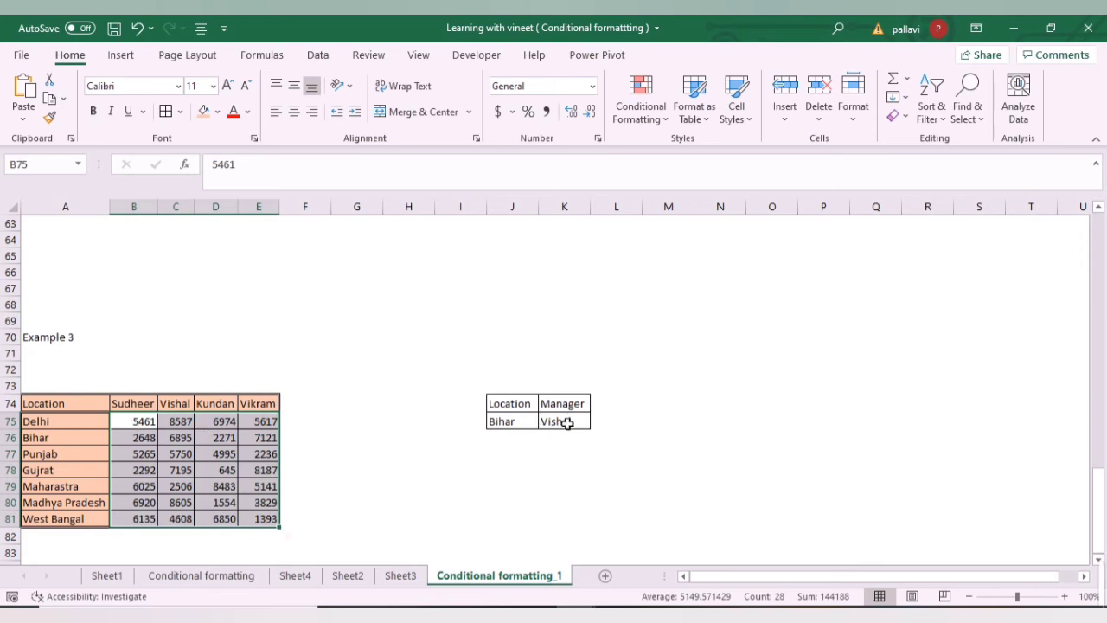
click(641, 110)
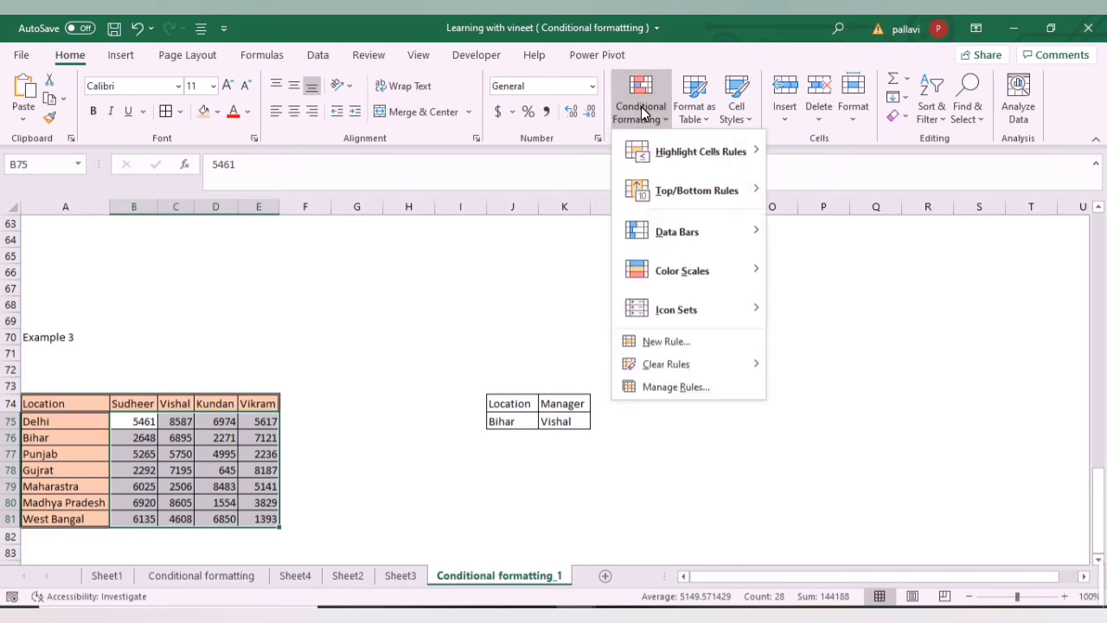
click(662, 346)
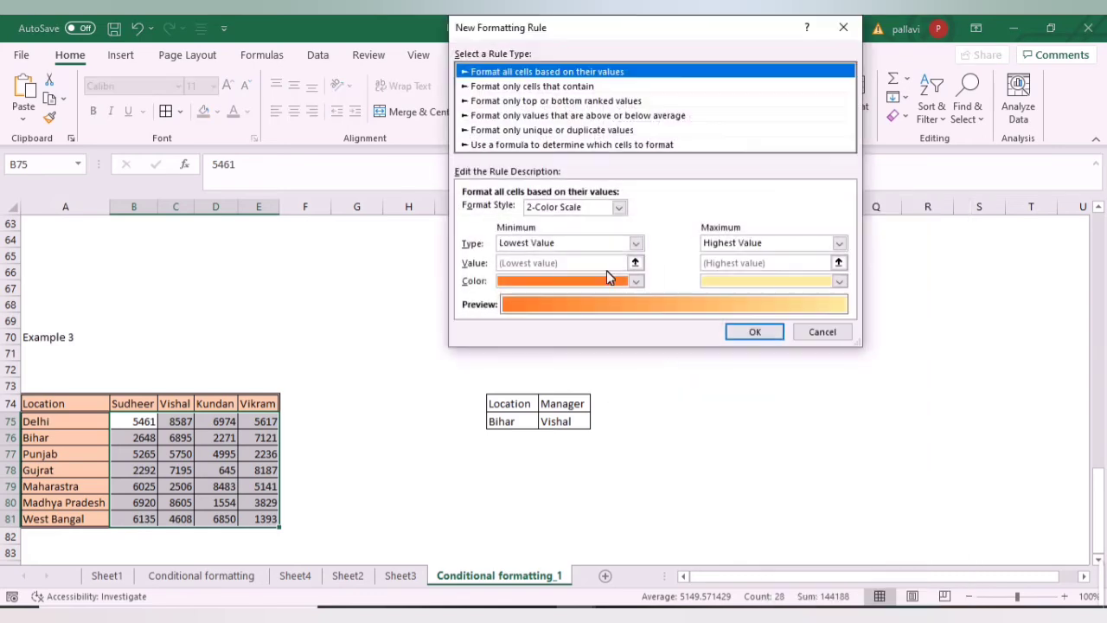
click(591, 147)
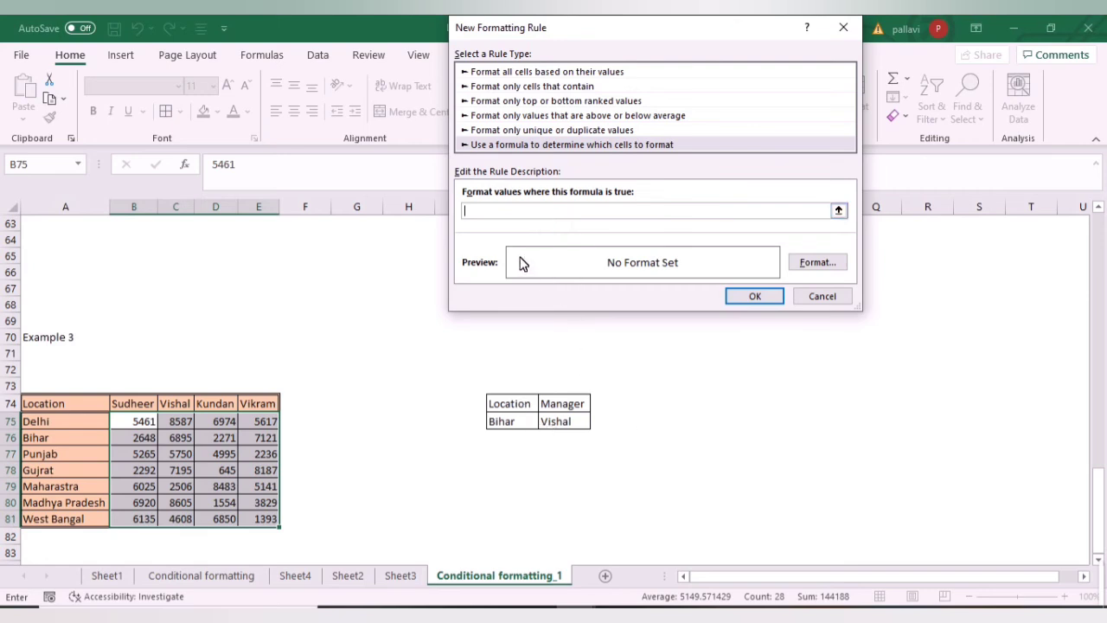
Enter the rule formula =$A75=$J$75 so rows whose location matches the Location criterion are formatted
text(=)
click(89, 429)
text(=)
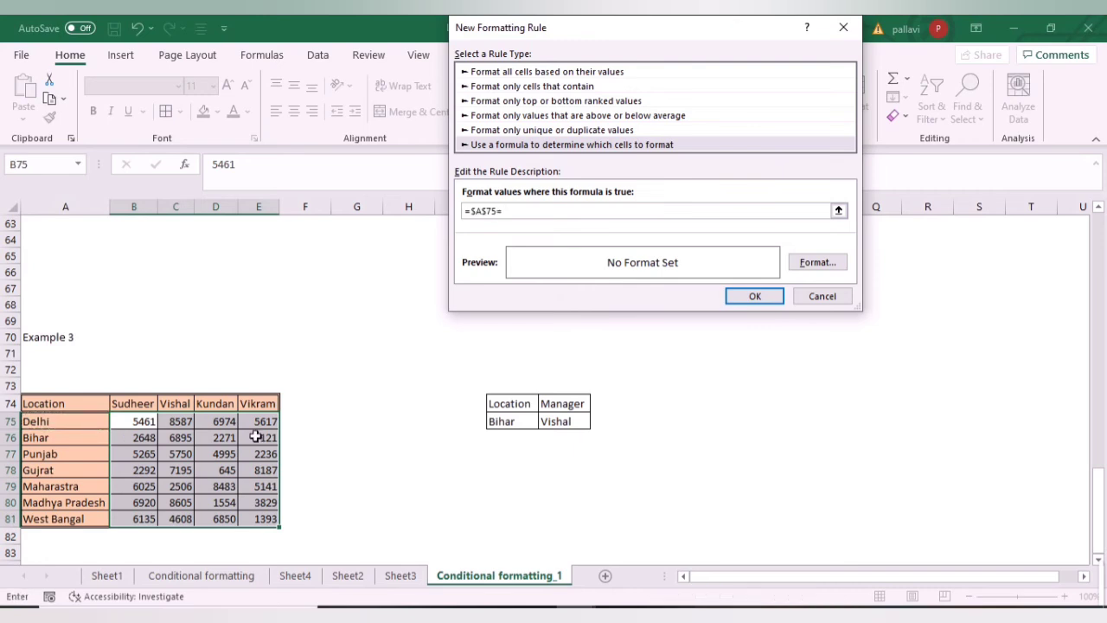
click(512, 421)
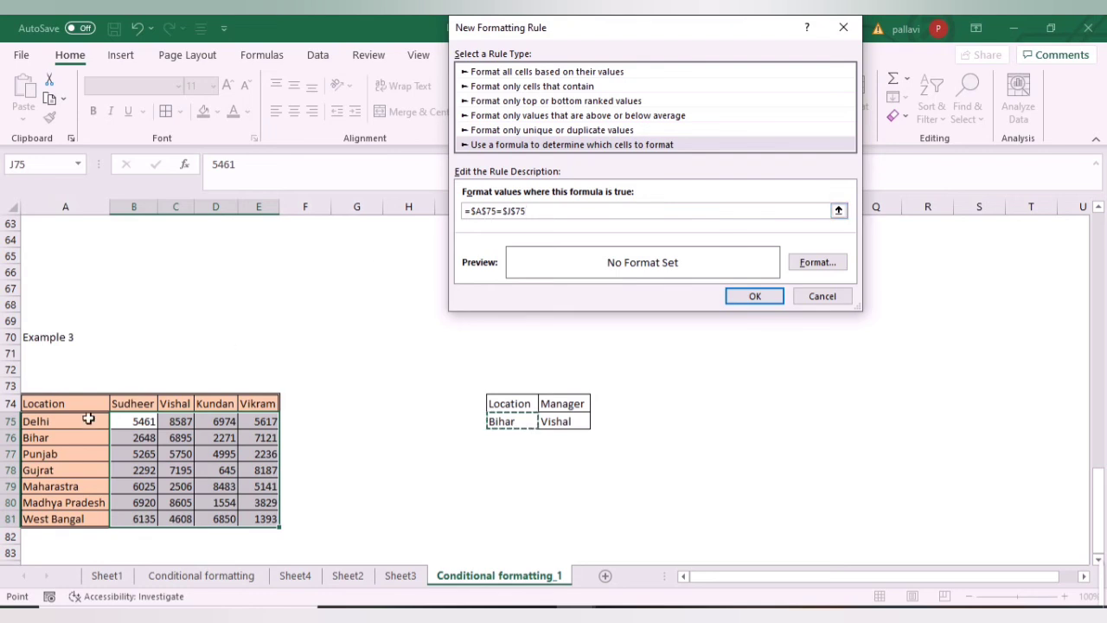
click(485, 211)
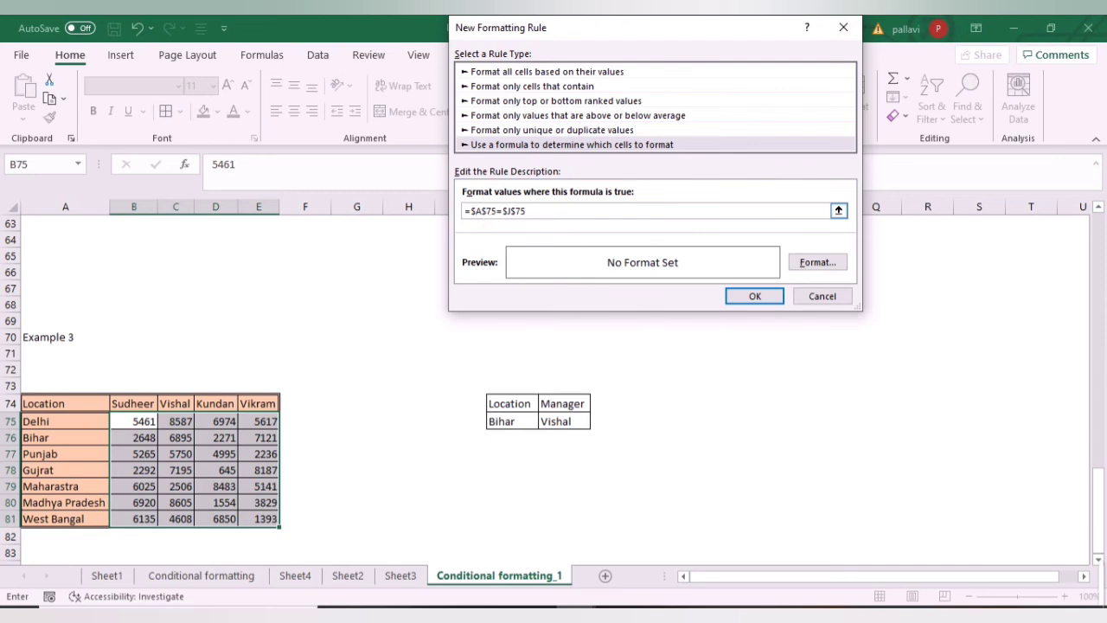
key(BackSpace)
Give the location rule a light green background fill and apply it to the Example 3 figures
click(803, 262)
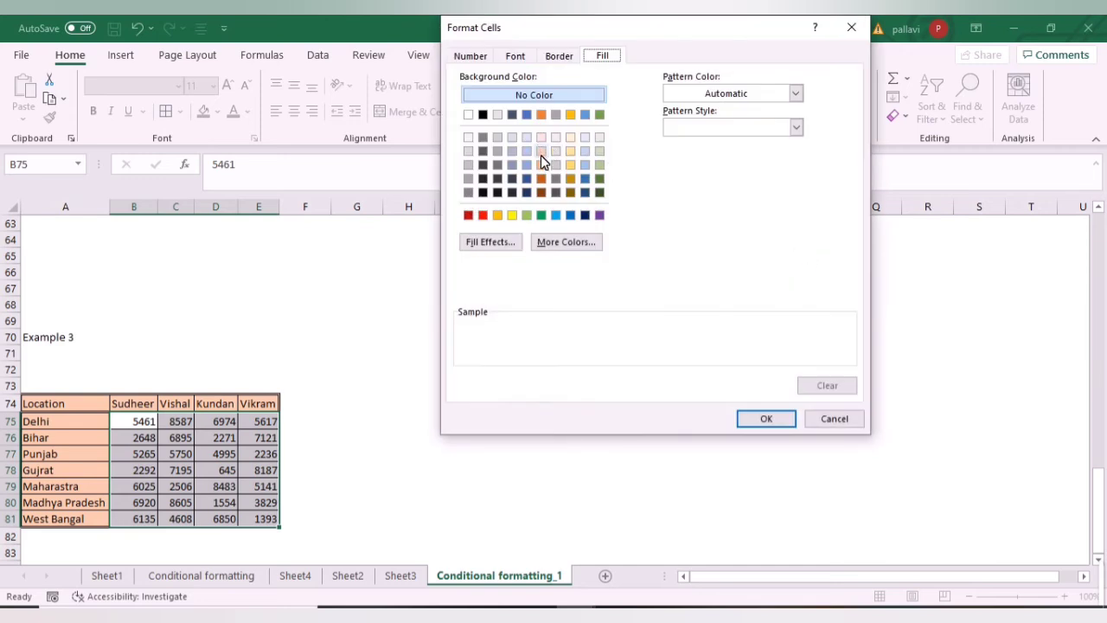
click(599, 164)
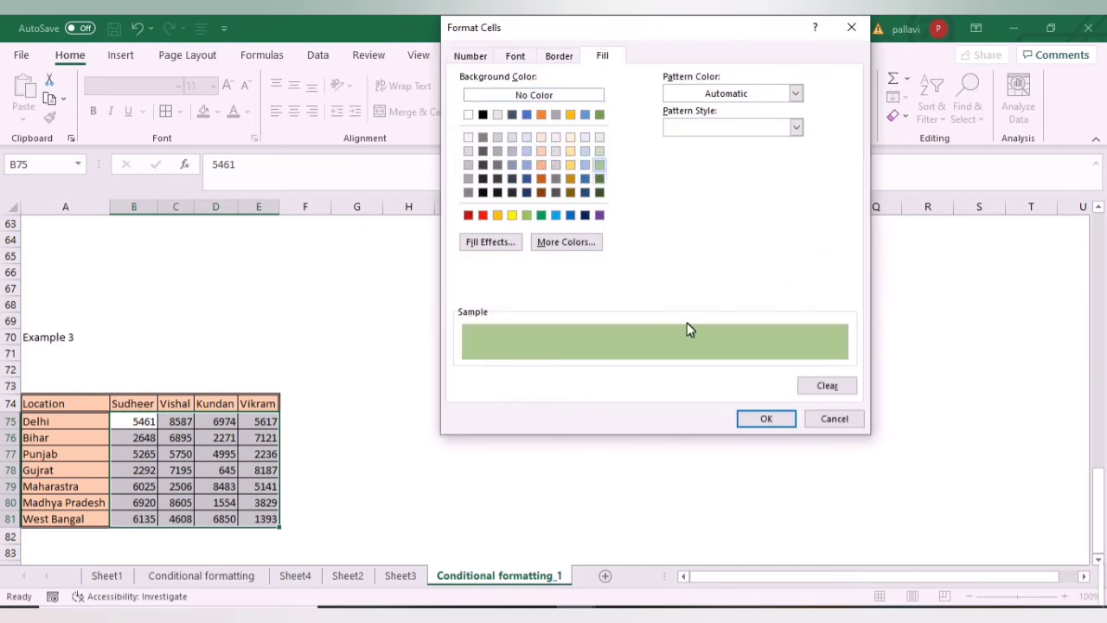
click(759, 419)
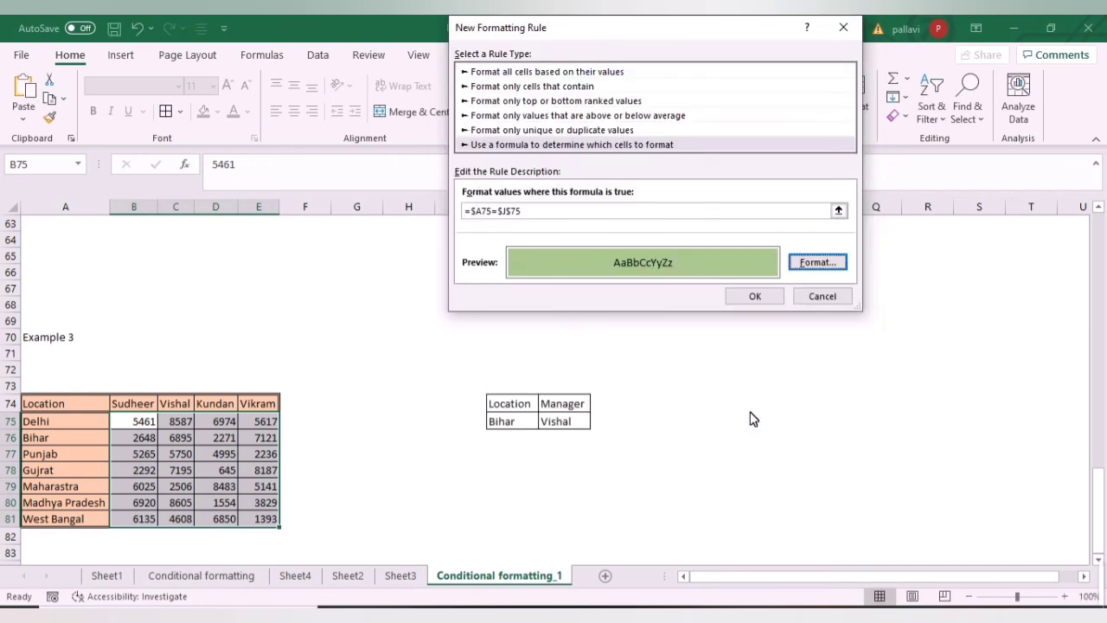
click(754, 295)
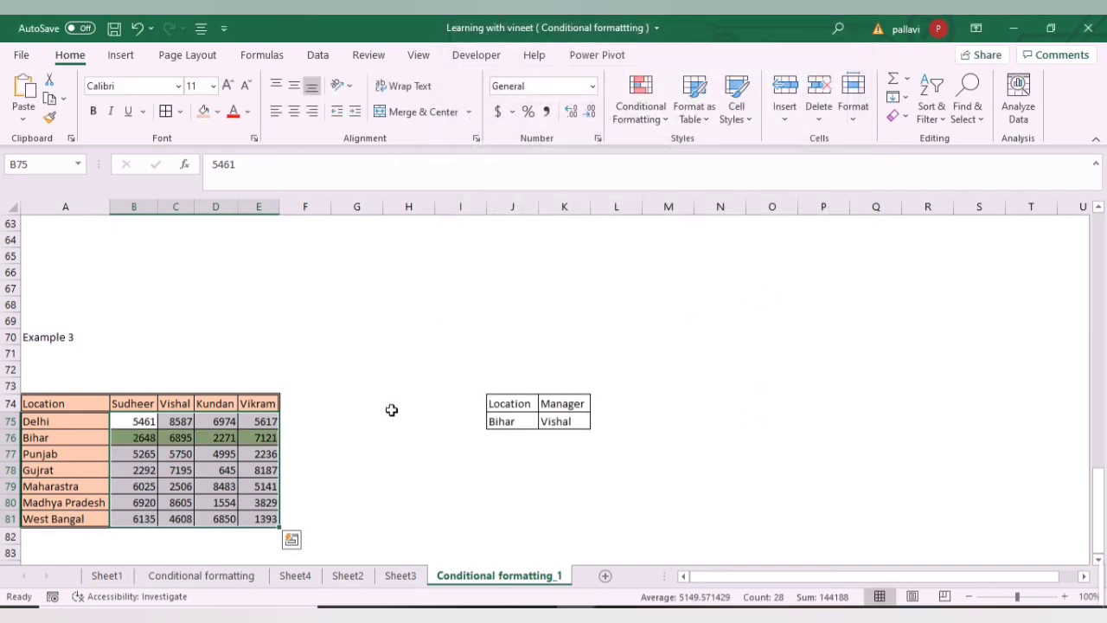
Start a second formula-based conditional formatting rule for the same Example 3 figures
click(639, 108)
click(664, 342)
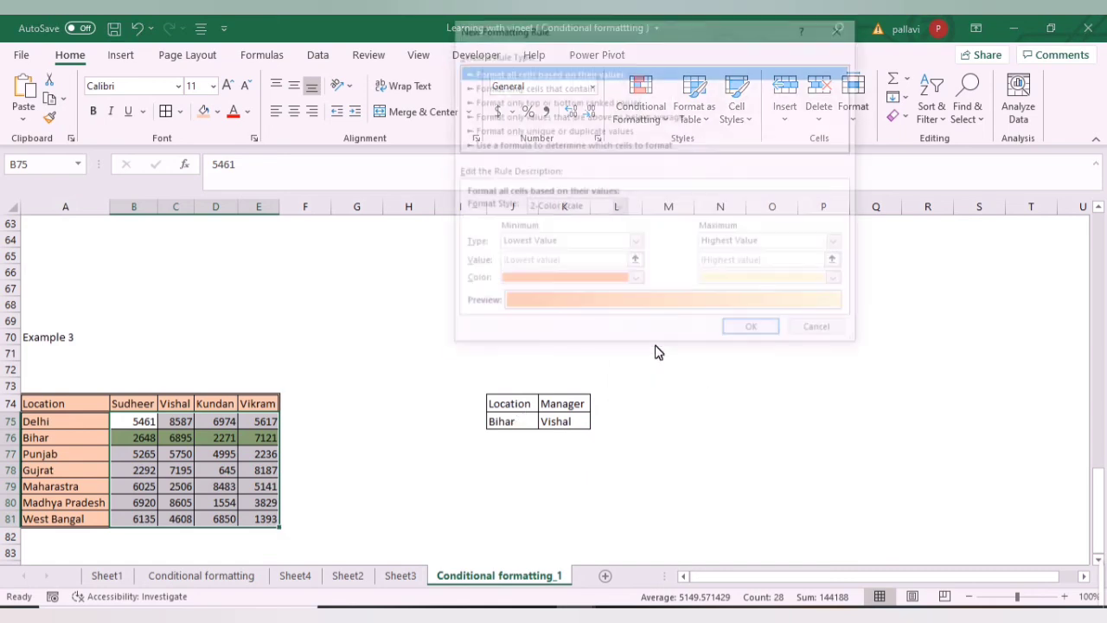
click(505, 145)
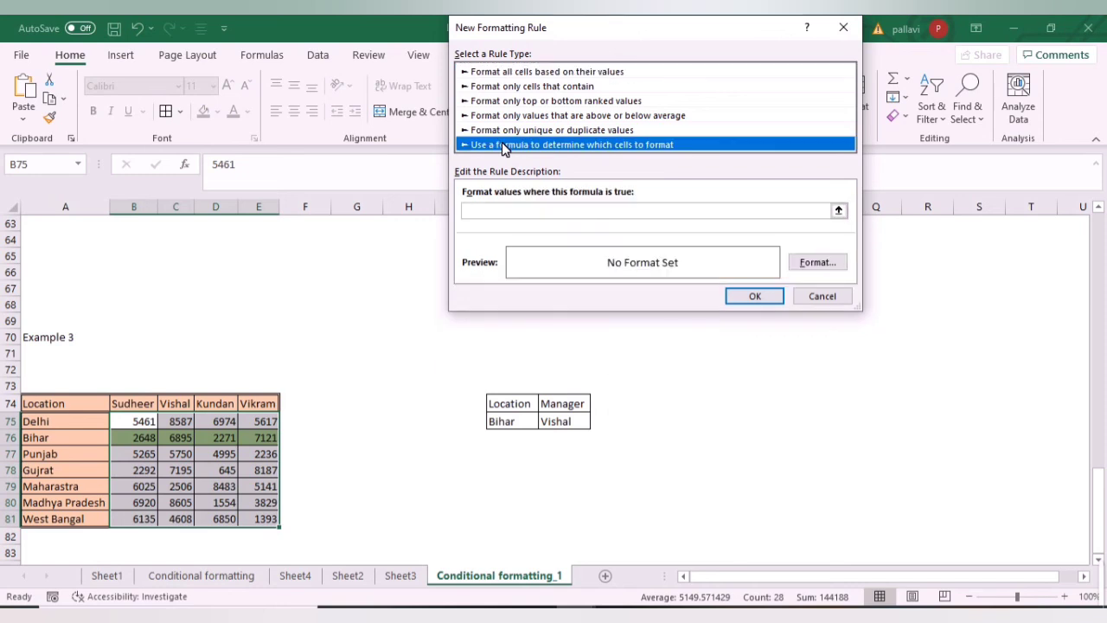
click(512, 211)
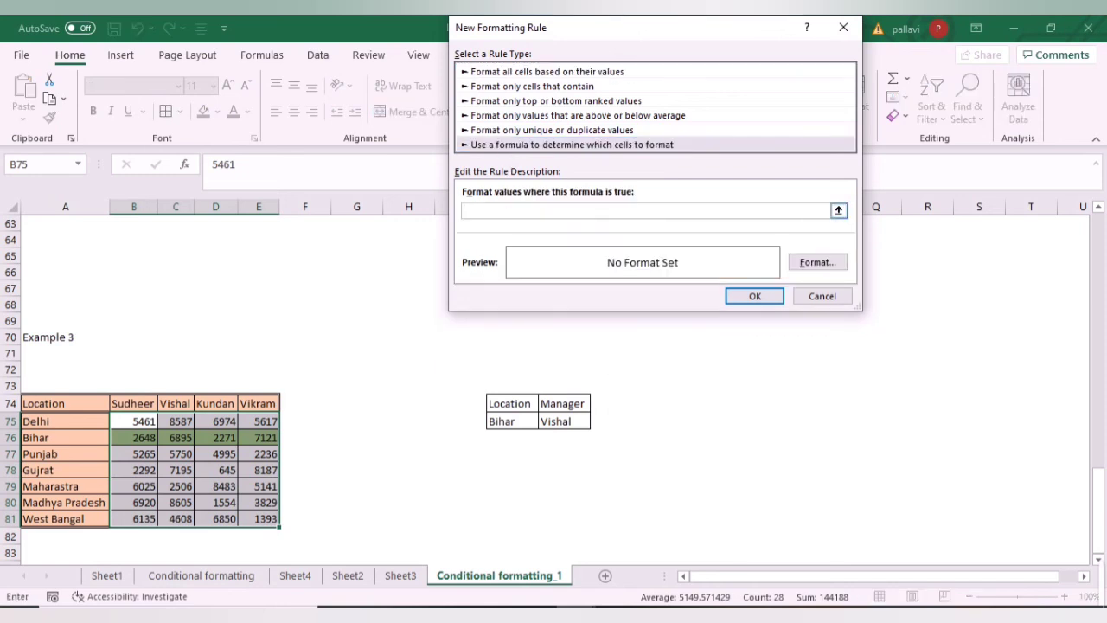
text(=)
click(134, 407)
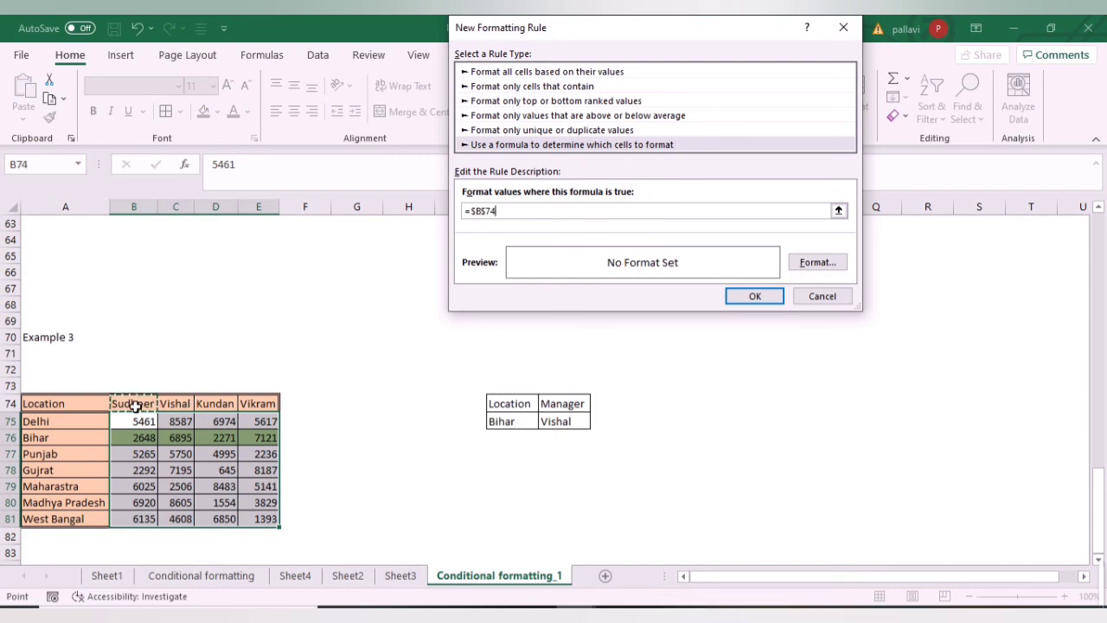
text(=)
click(558, 430)
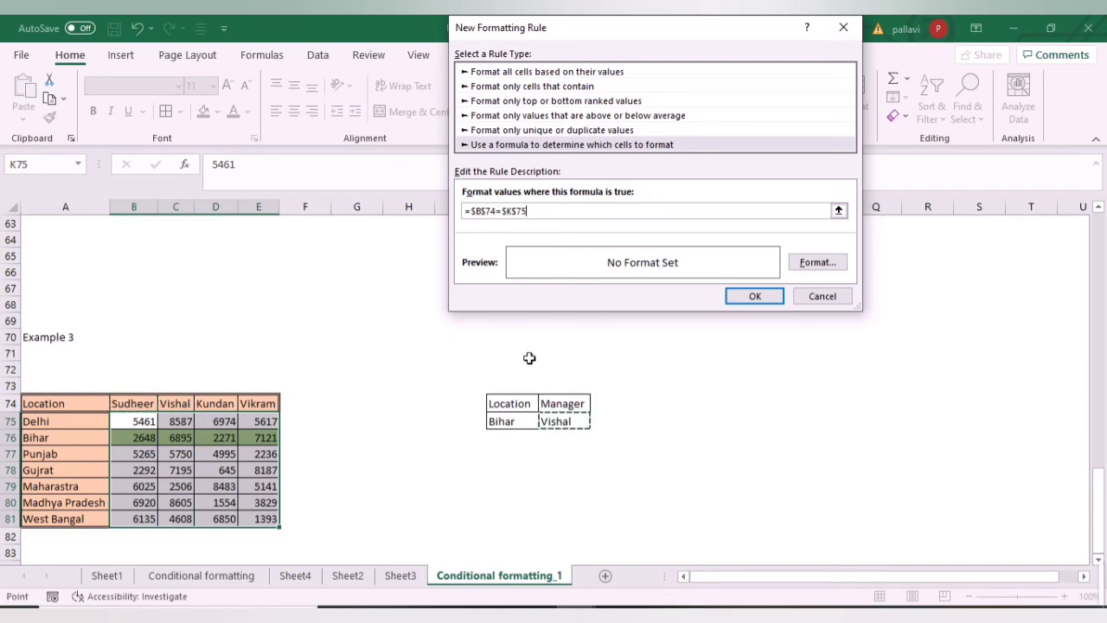
click(482, 211)
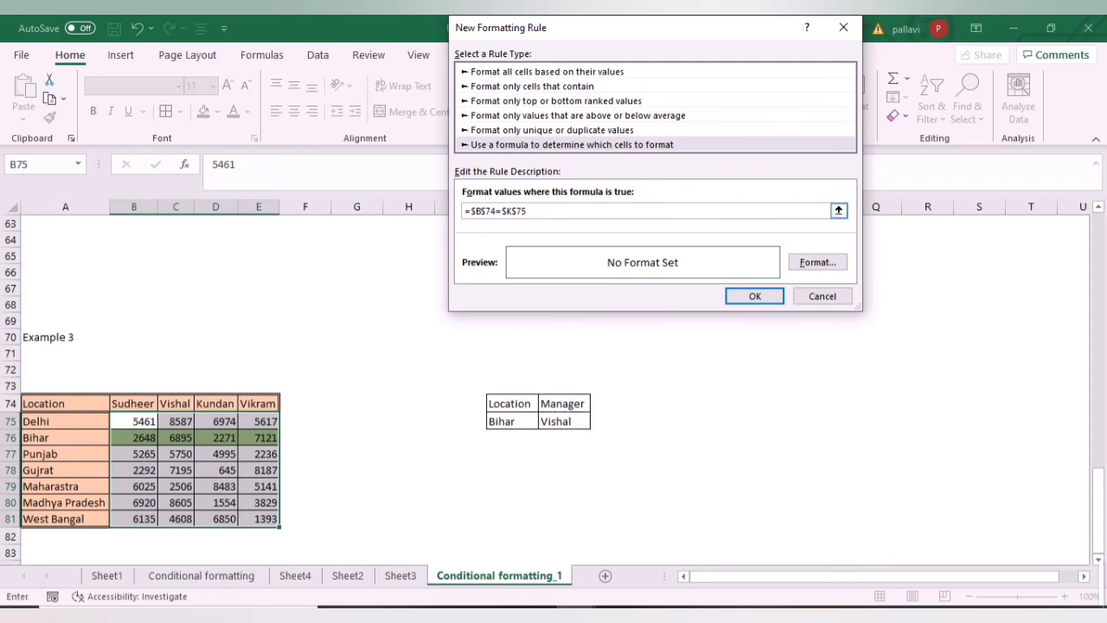
text(+$A$7)
key(BackSpace)
key(BackSpace)
key(BackSpace)
key(BackSpace)
key(BackSpace)
key(BackSpace)
key(BackSpace)
key(BackSpace)
key(BackSpace)
key(BackSpace)
key(BackSpace)
key(BackSpace)
key(BackSpace)
key(BackSpace)
key(BackSpace)
key(BackSpace)
key(BackSpace)
Enter the rule formula =B$74=$K$75 so columns whose heading matches the Manager criterion are formatted
text(=)
click(147, 411)
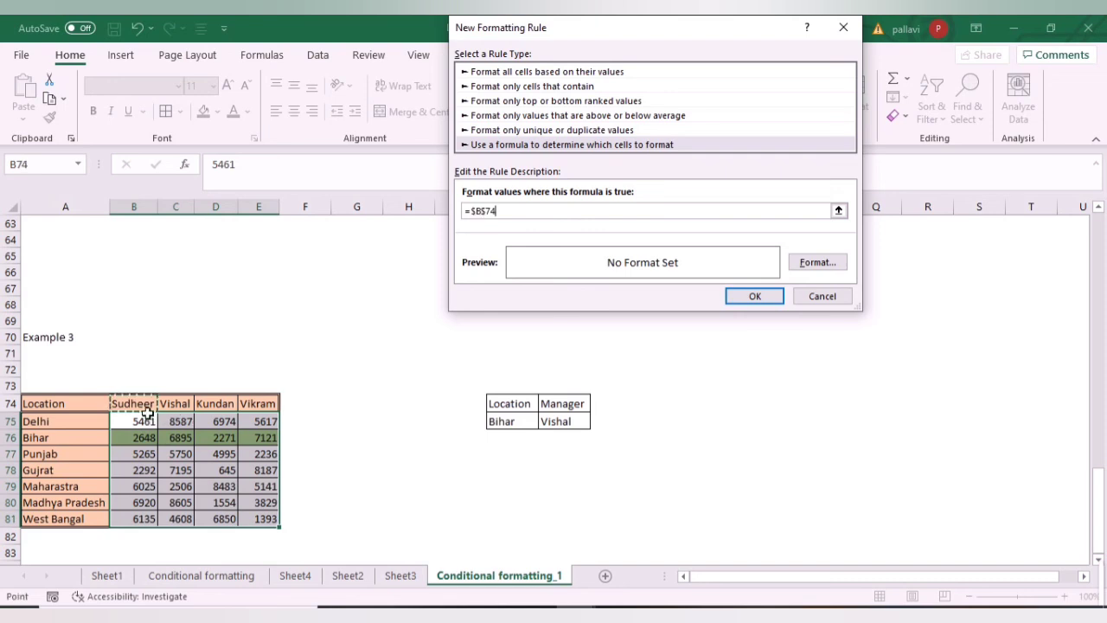
text(=)
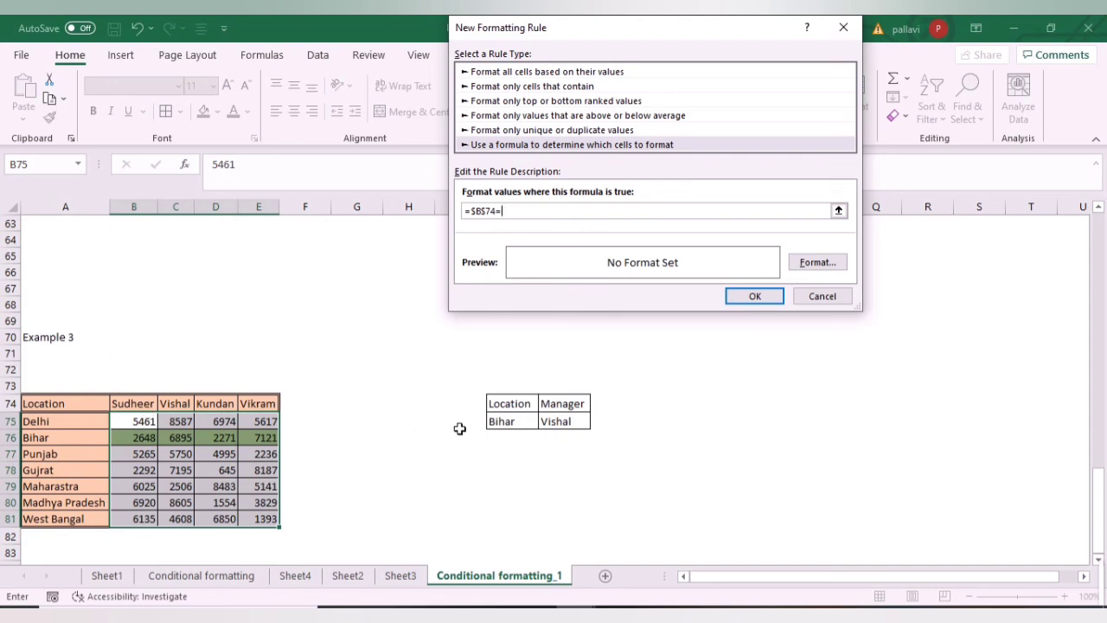
click(571, 424)
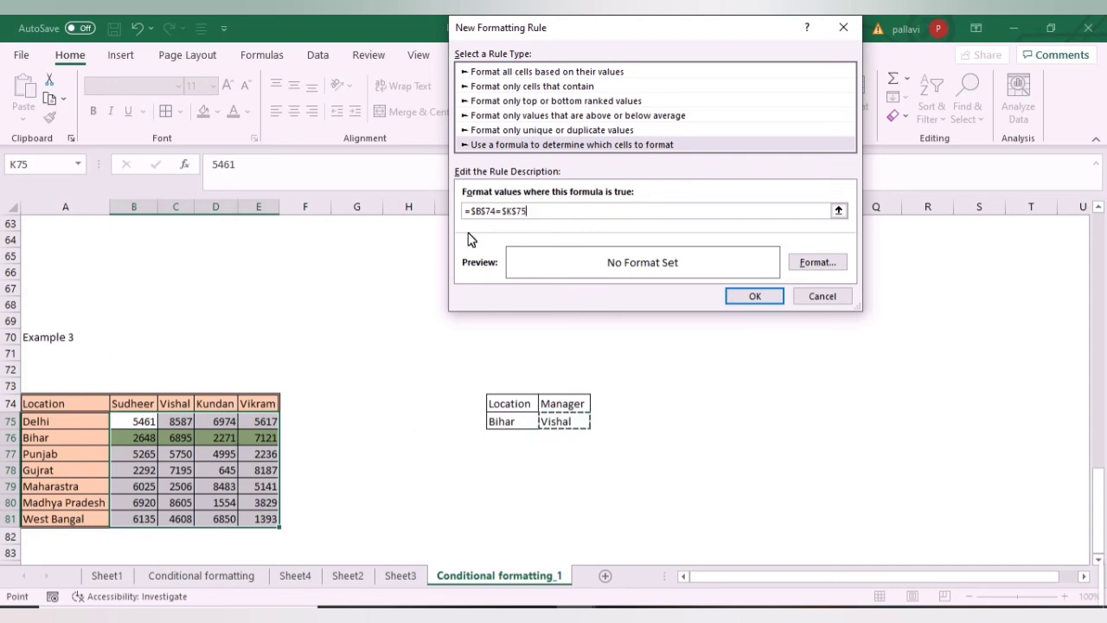
click(482, 211)
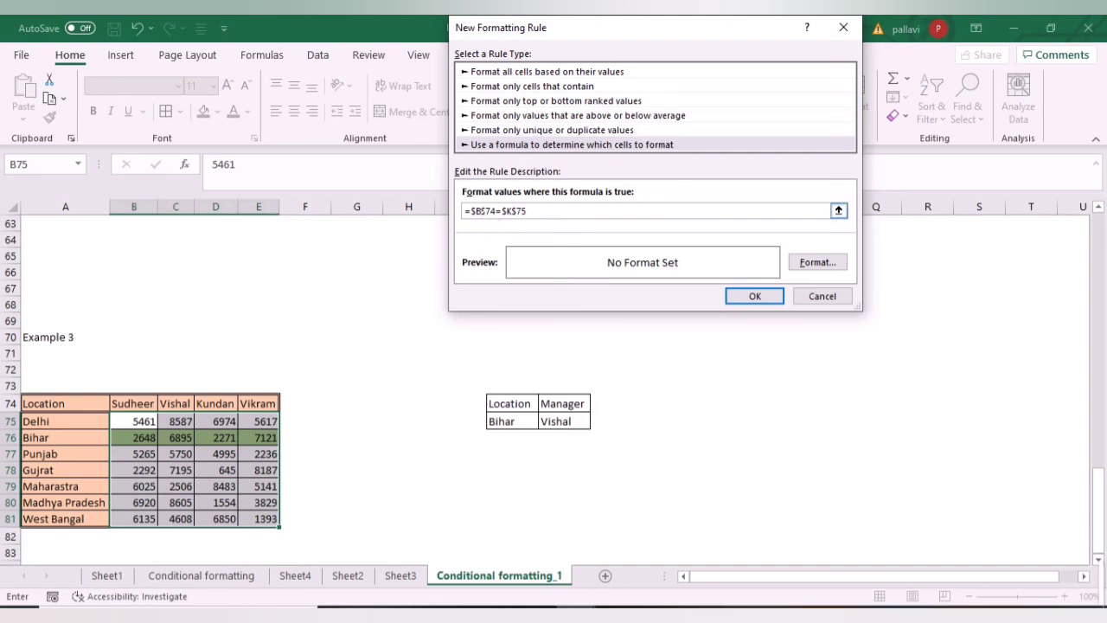
key(BackSpace)
Give the manager rule the same light green background fill, apply it, and deselect the figures
click(813, 264)
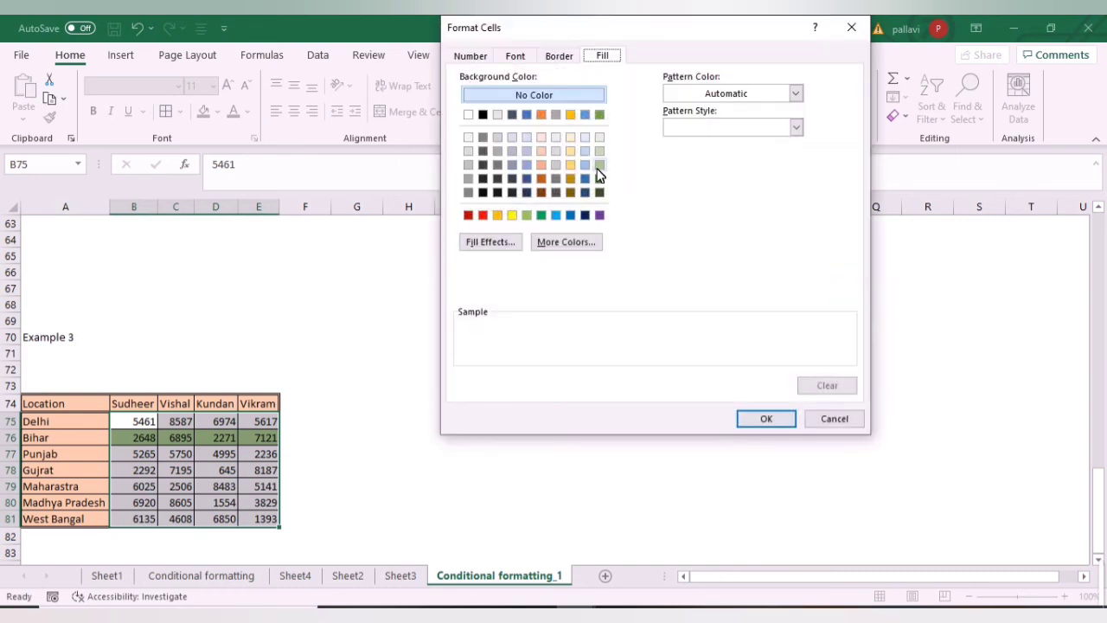
click(598, 165)
click(765, 419)
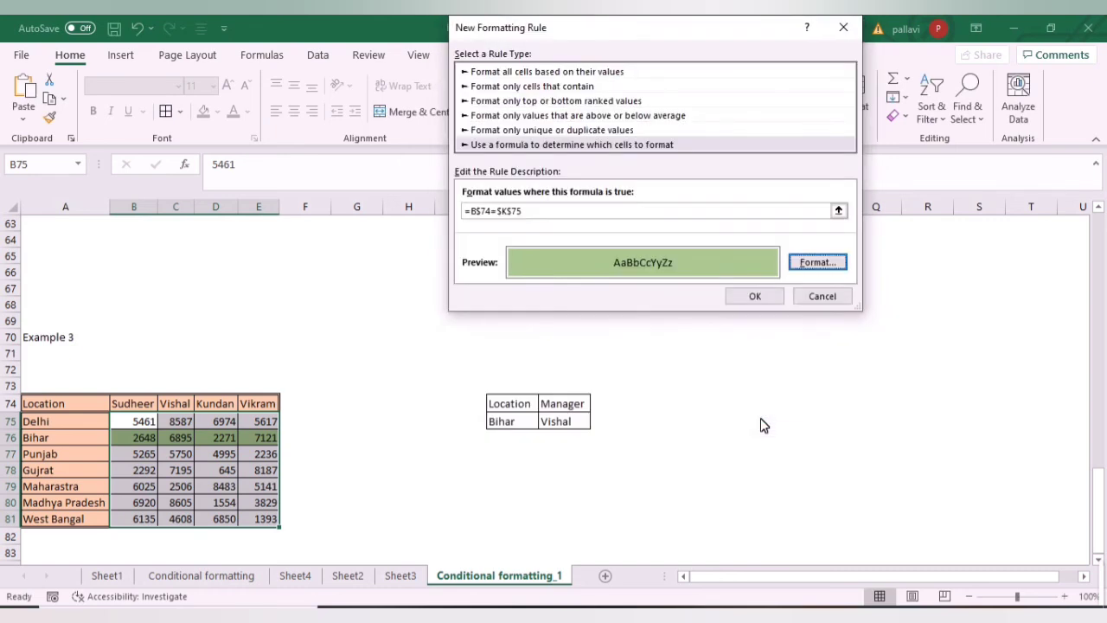
click(752, 296)
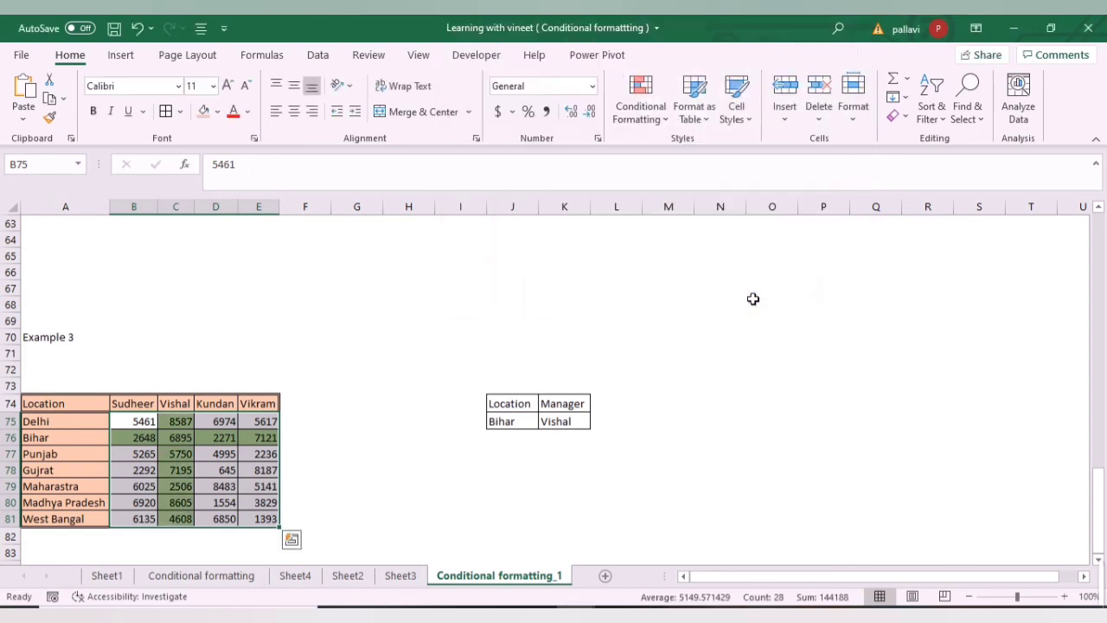
click(381, 471)
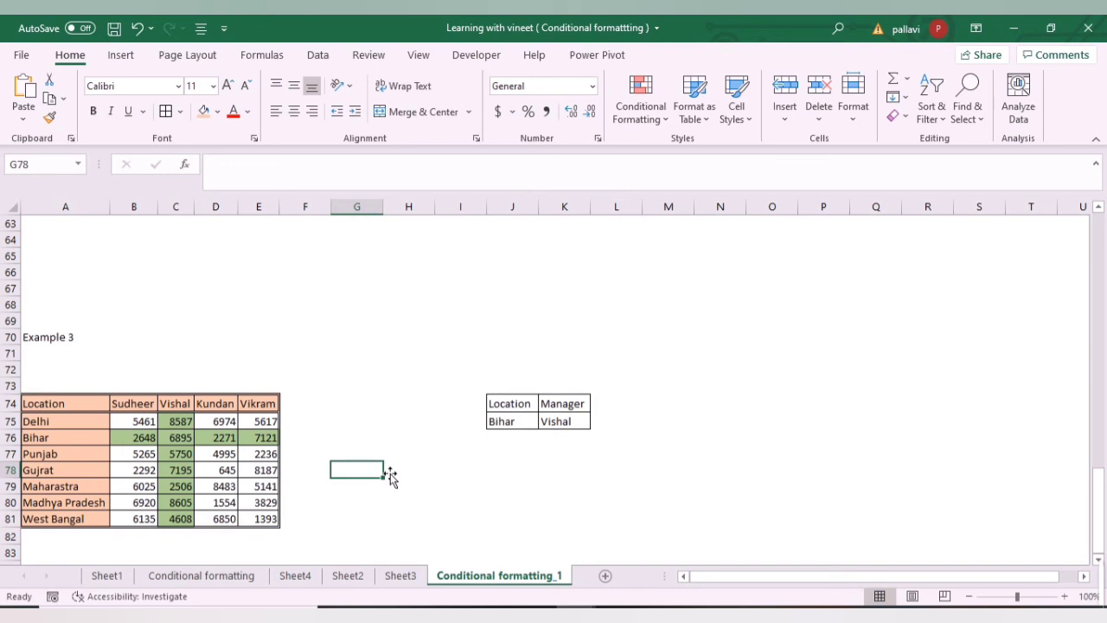
Test the row highlighting by setting the Location criterion in J75 to Delhi
click(508, 424)
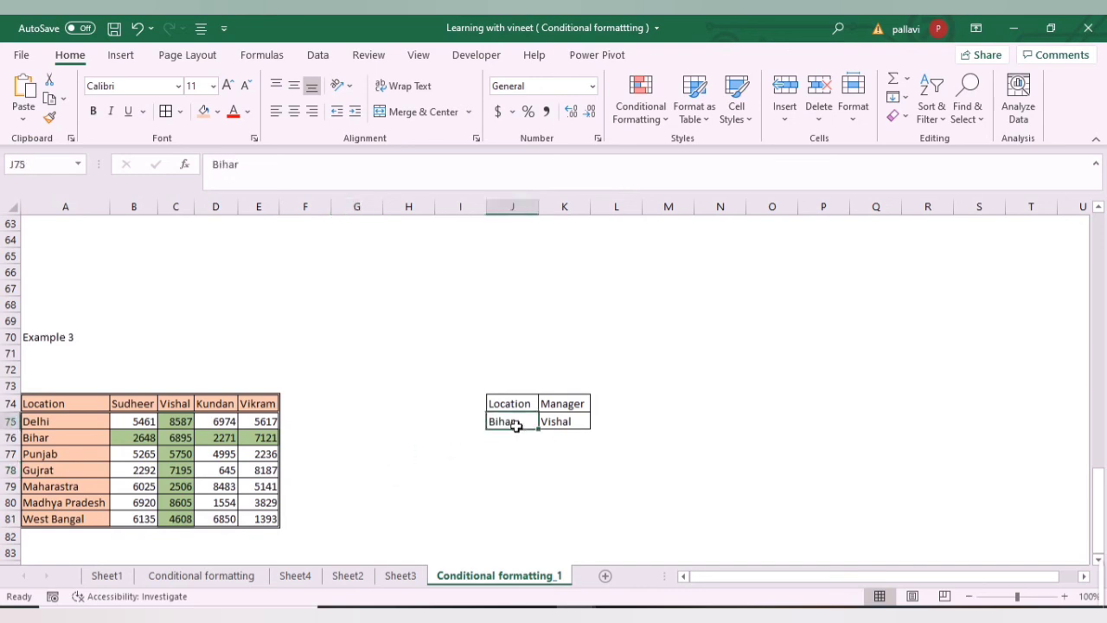
text(Dehi)
key(BackSpace)
key(BackSpace)
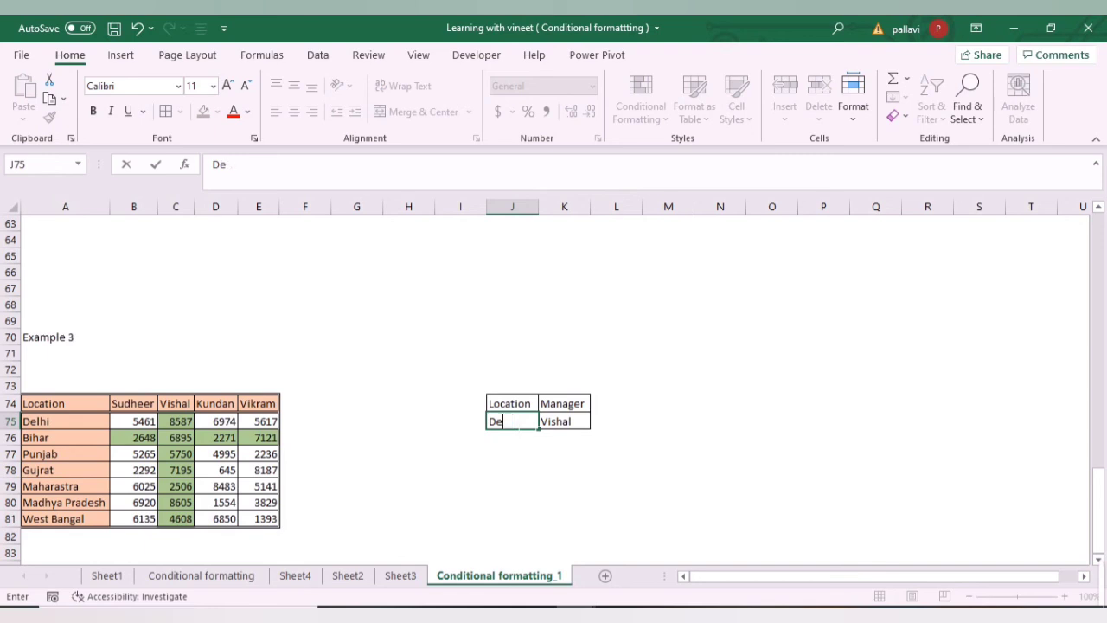
text(lhi)
key(Return)
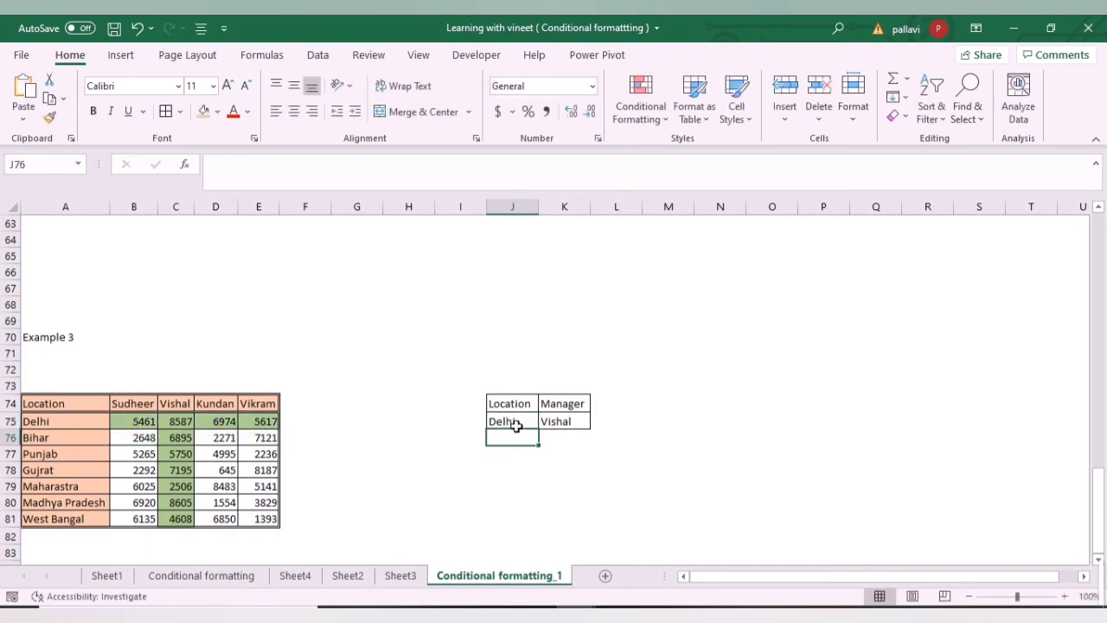
Change the Manager criterion in K75 to the manager's name from heading D74
click(573, 427)
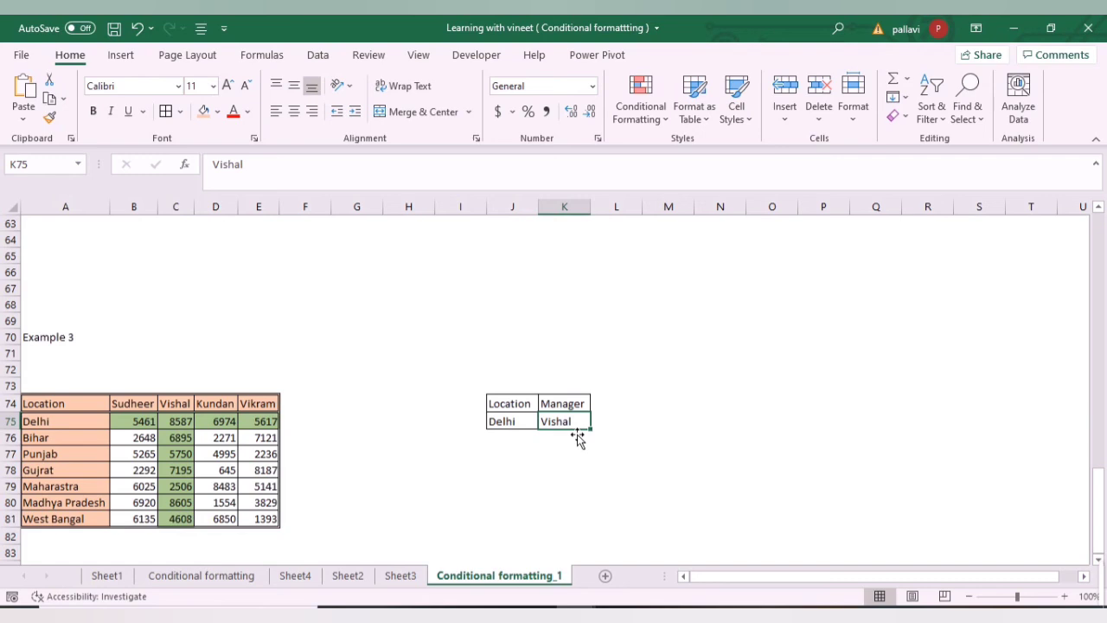
text(D)
key(BackSpace)
text(J)
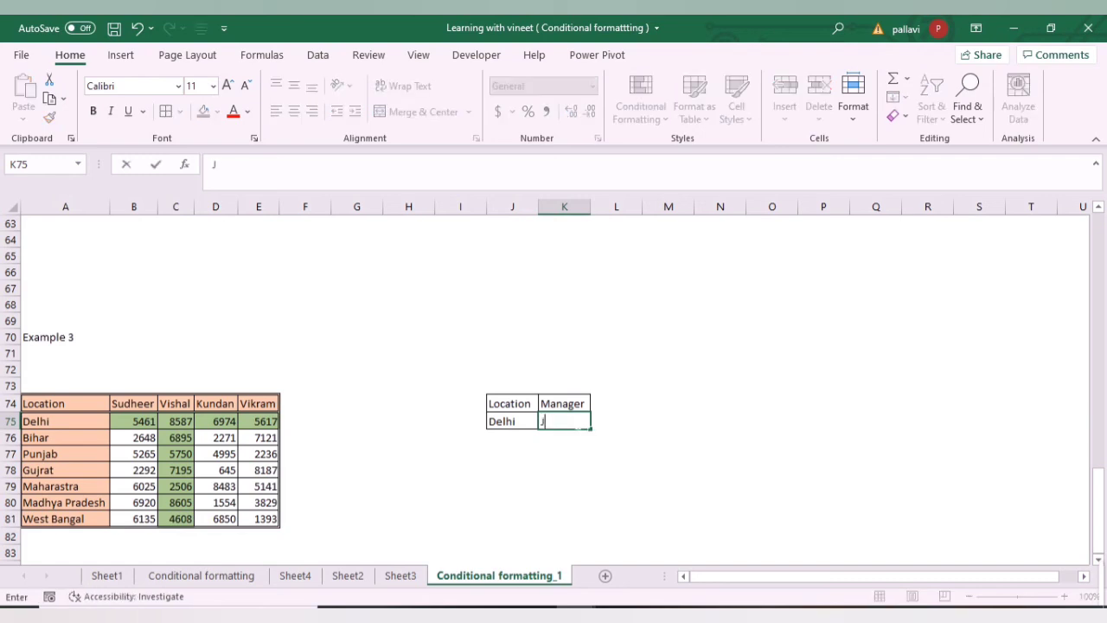
key(BackSpace)
text(Kundan)
key(Return)
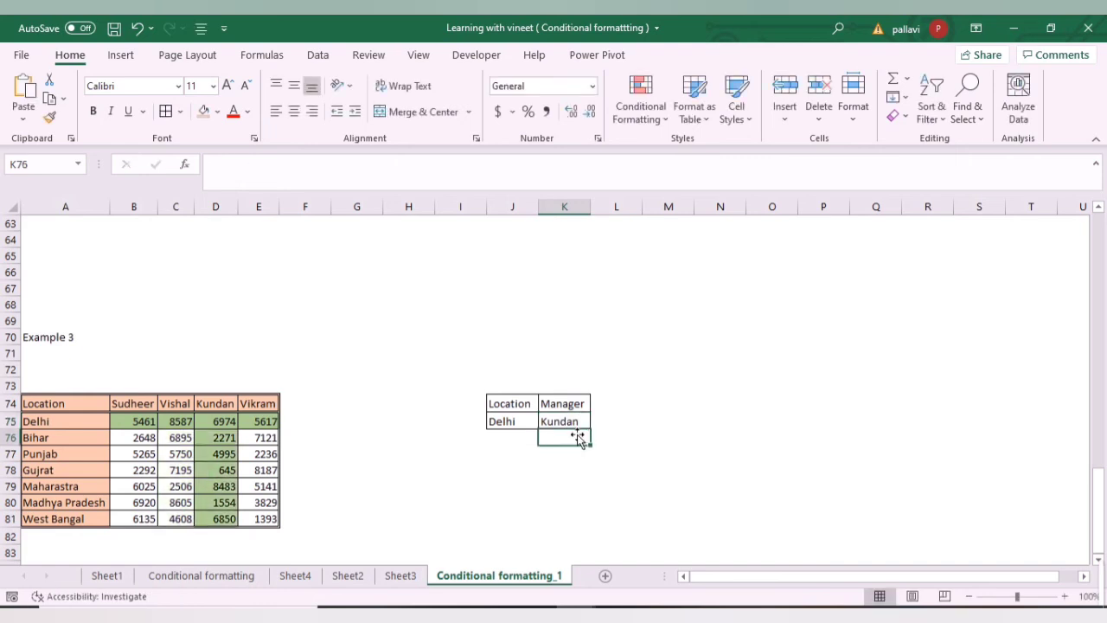
Change the Location criterion in J75 to Gujrat and move the selection off the criteria cells
click(532, 424)
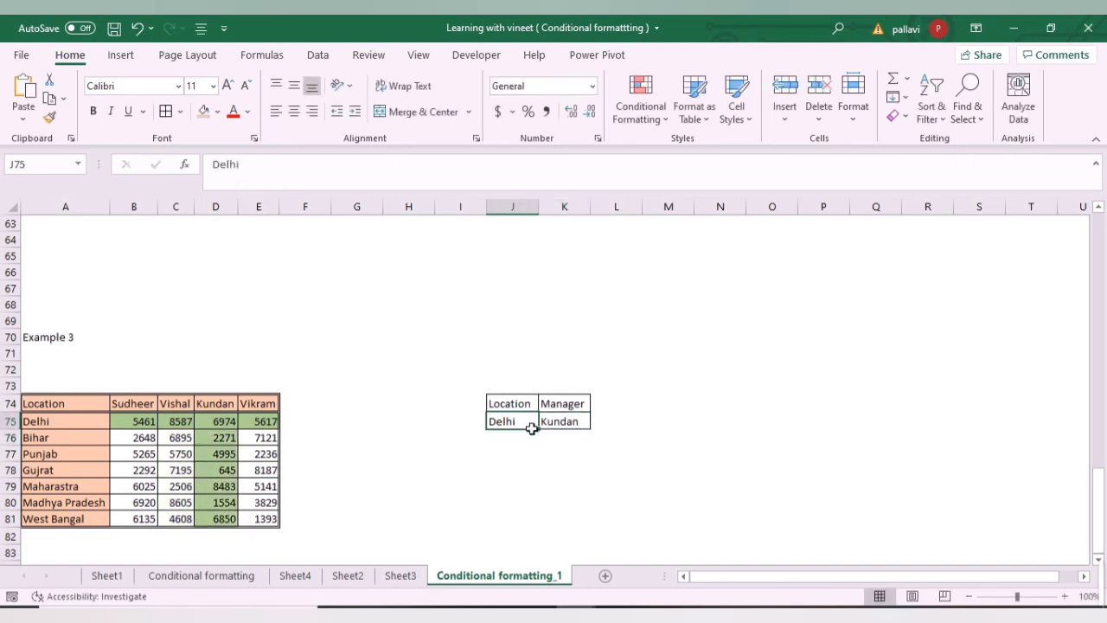
text(Gujrat)
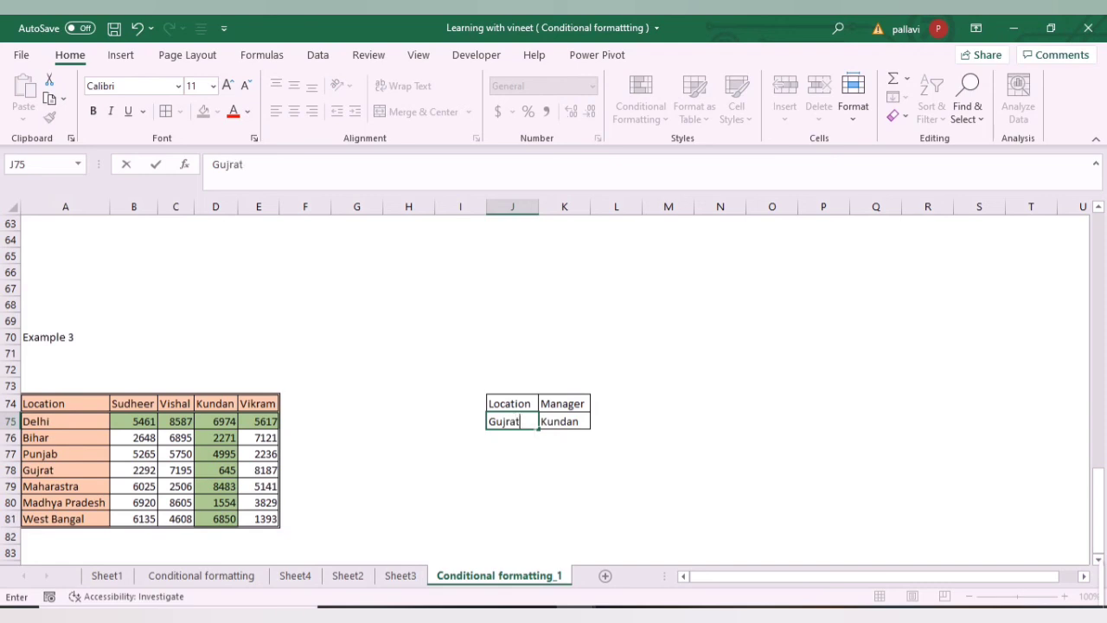
key(Return)
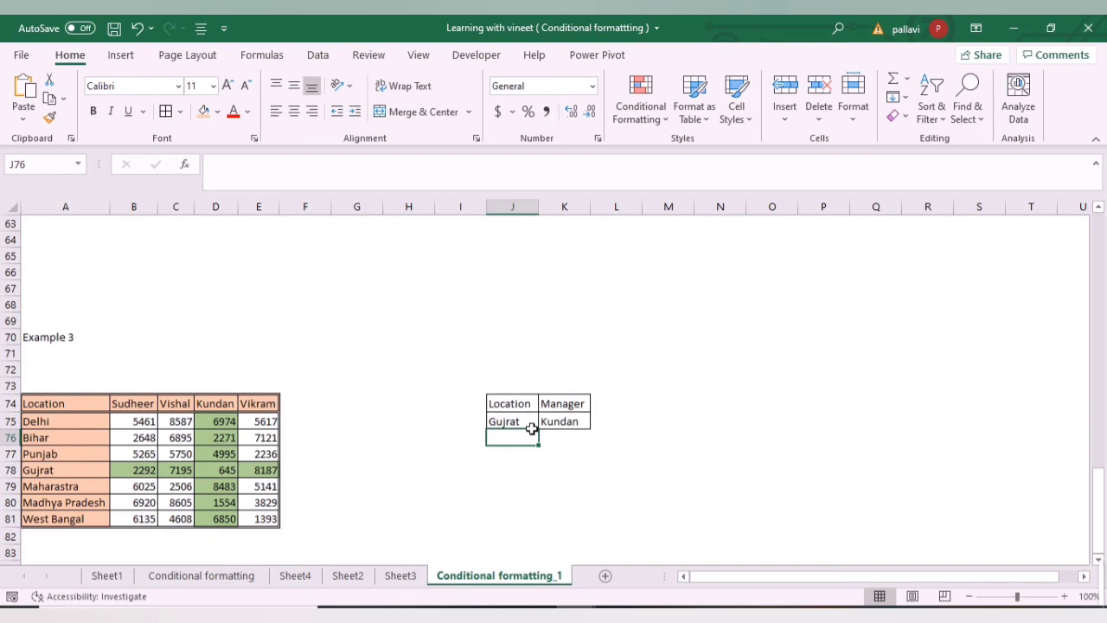
click(431, 438)
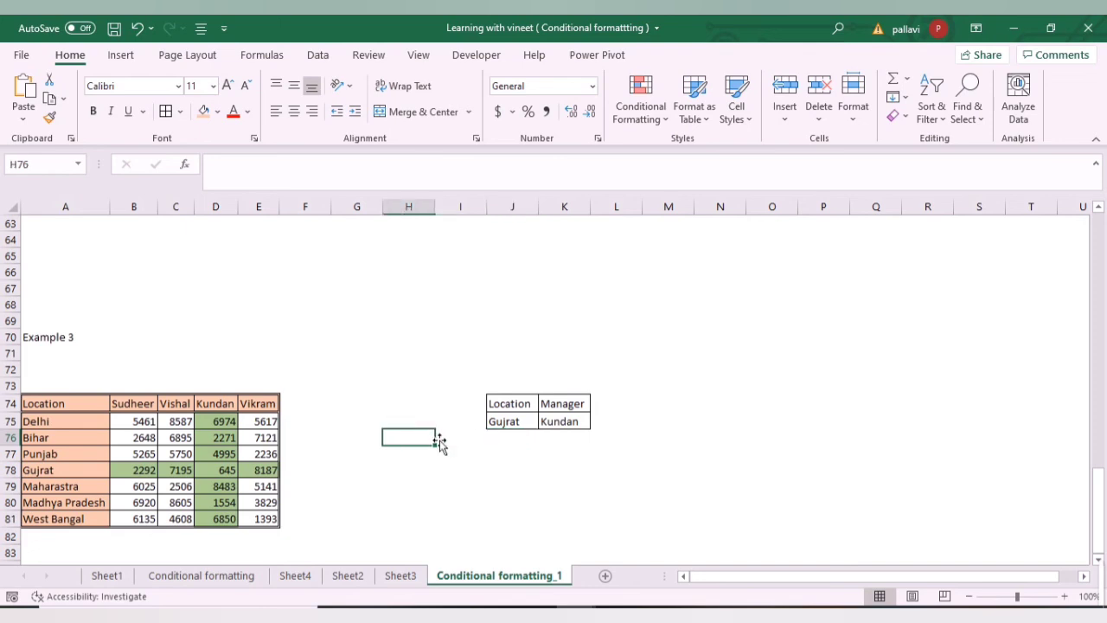